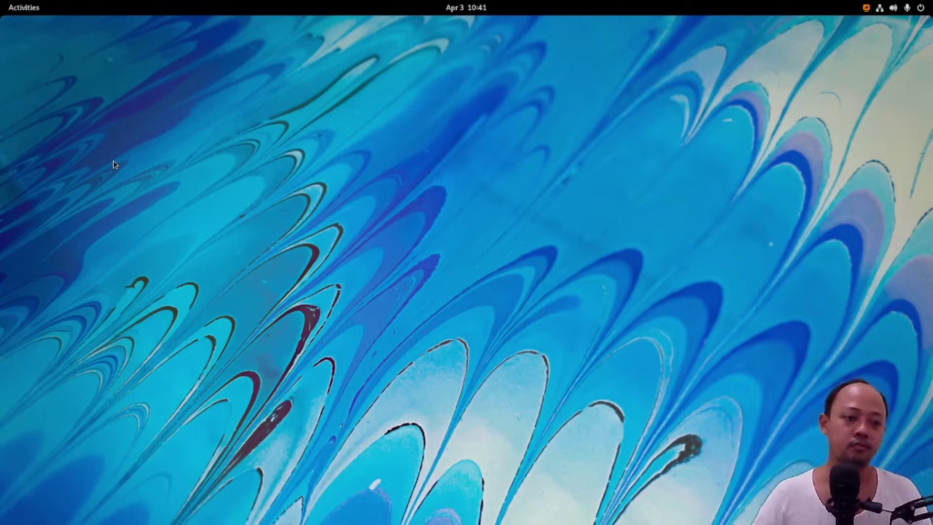
Launch GNS3 and open the existing project 'testing' from the Projects library.
click(22, 11)
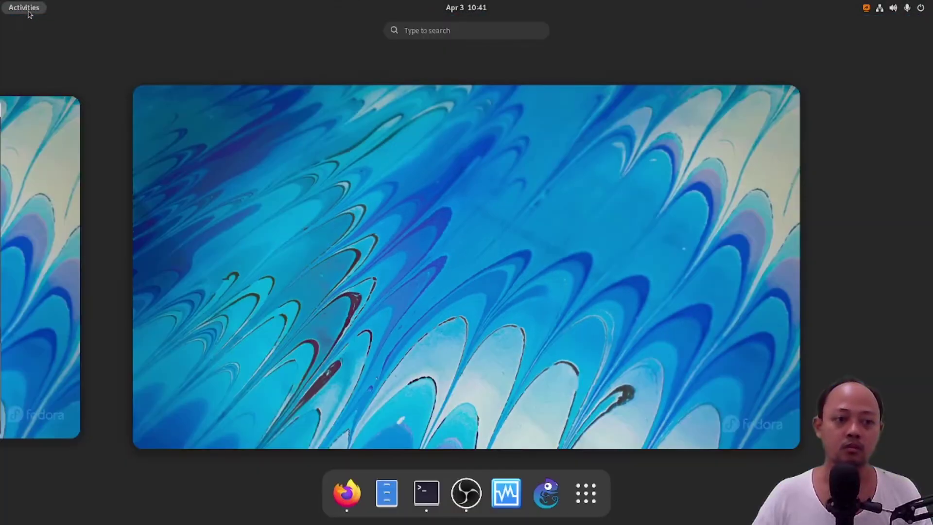
click(554, 498)
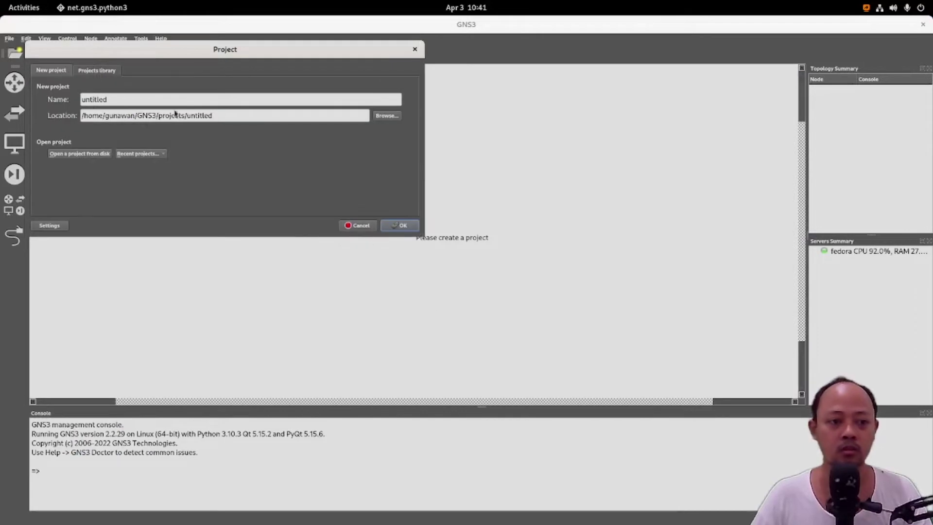
click(113, 71)
click(88, 101)
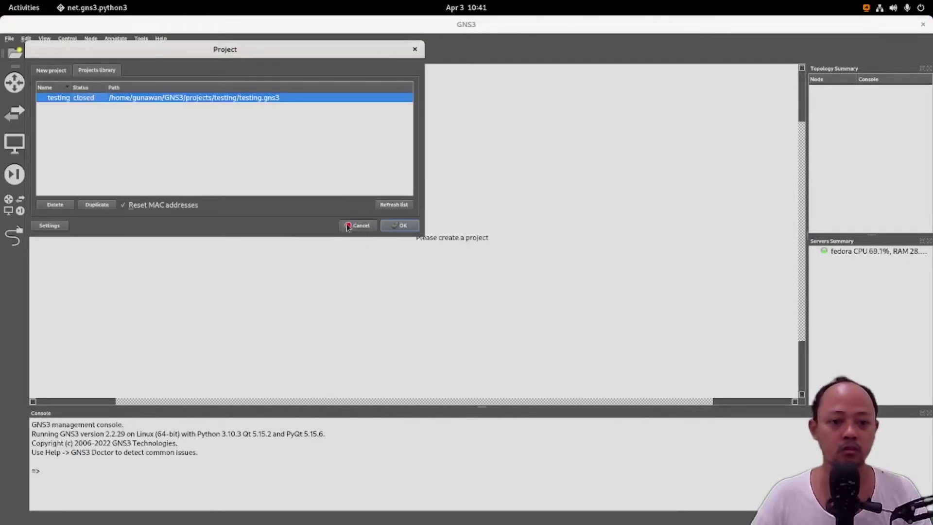
click(399, 225)
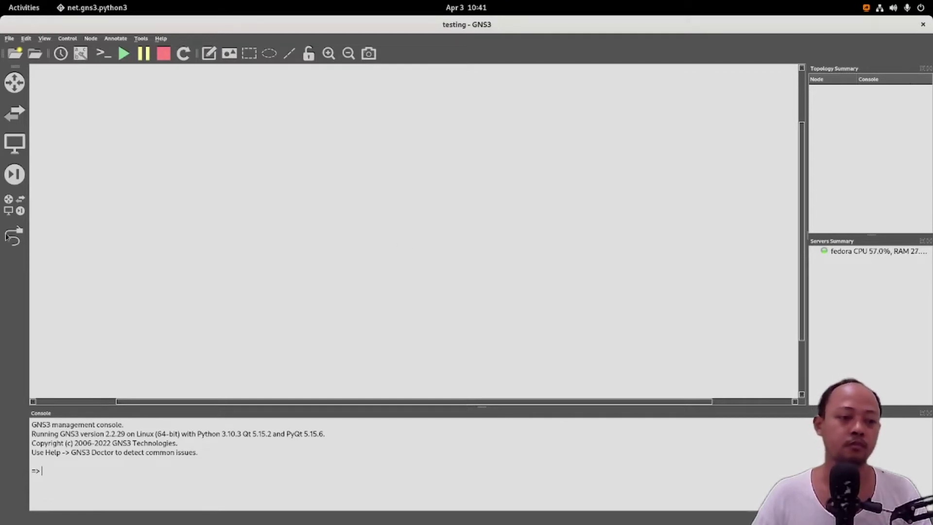
List all device templates and look at the VPCS and fedora-35-mate entries.
click(8, 206)
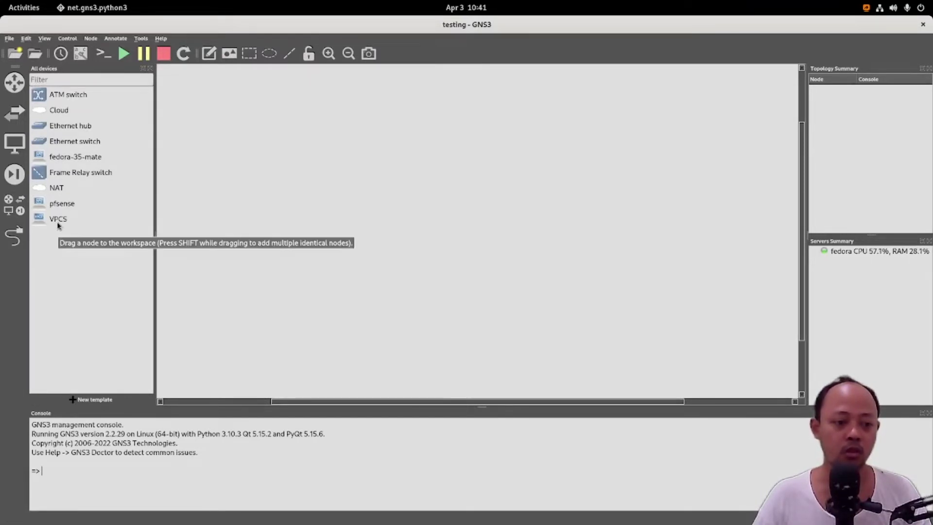
click(81, 225)
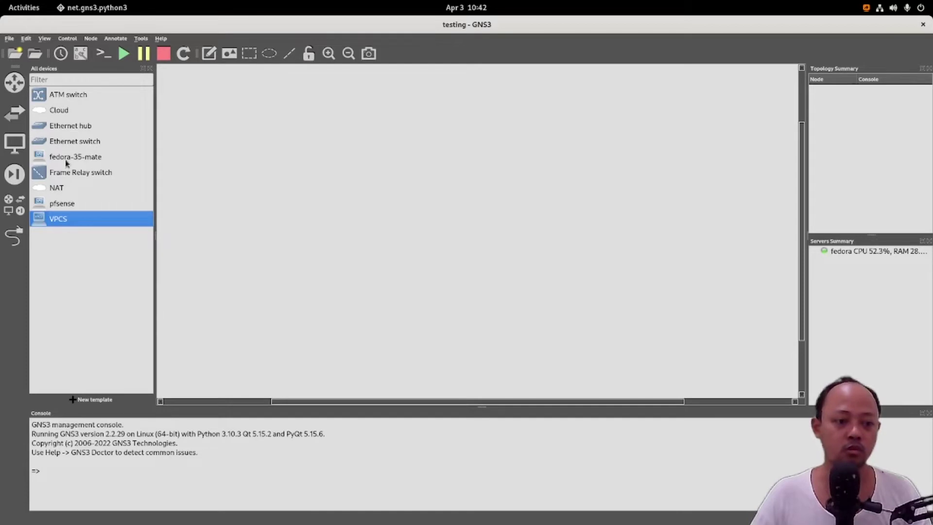
click(99, 160)
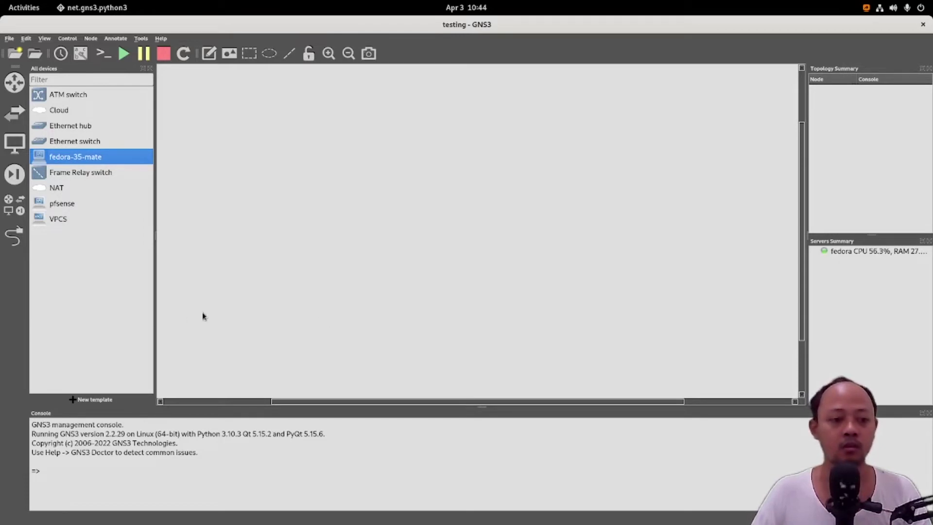
Place VPCS node PC1 in the workspace centre and try starting it, dismissing the missing-executable error.
click(45, 220)
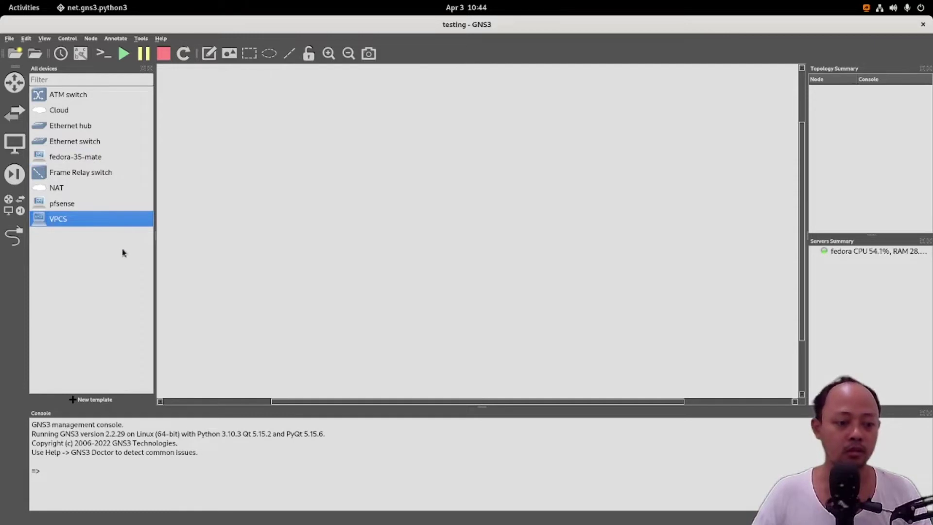
drag(59, 224, 459, 242)
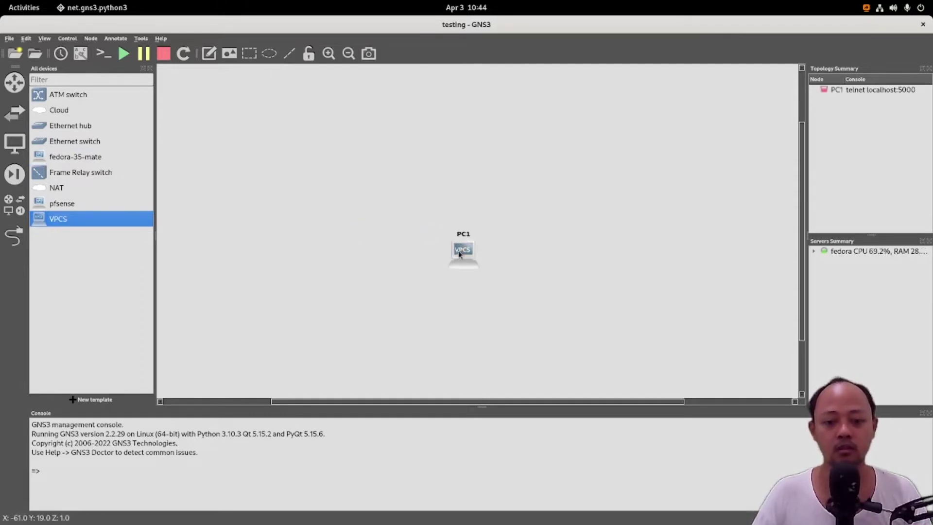
right_click(459, 250)
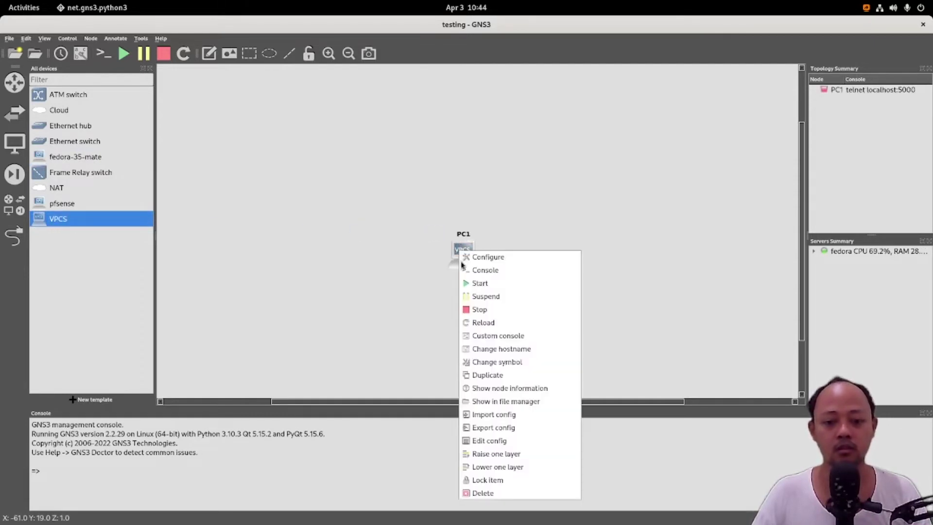
click(486, 286)
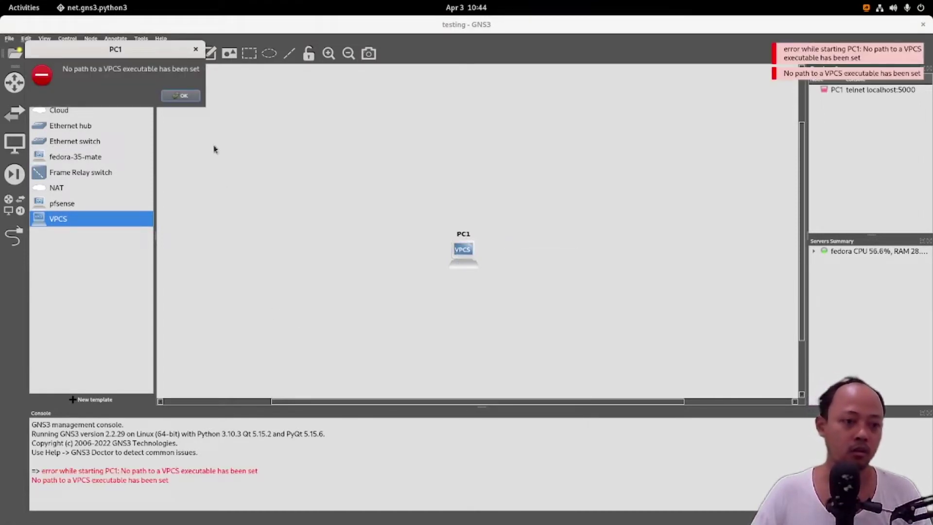
click(179, 96)
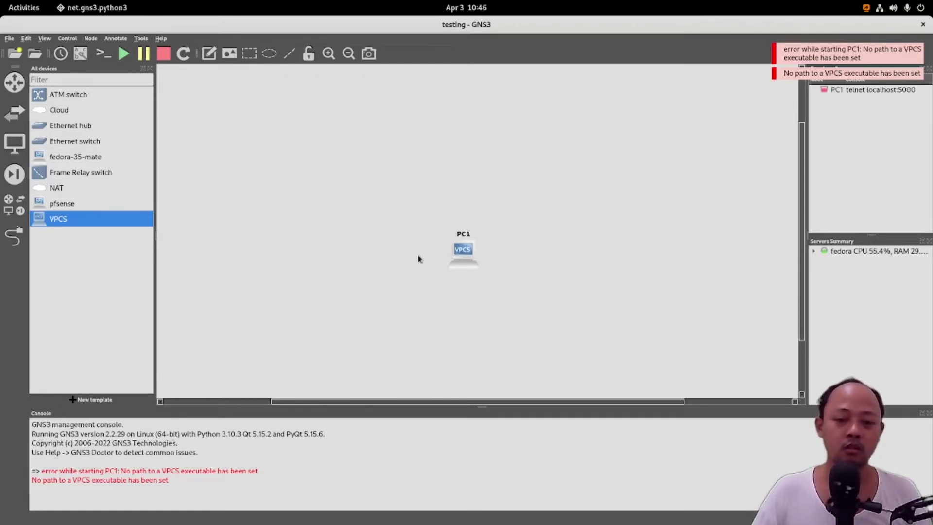
Check the dnf install commands on the tgerov/vpcs Copr page, then return to the terminal.
click(25, 9)
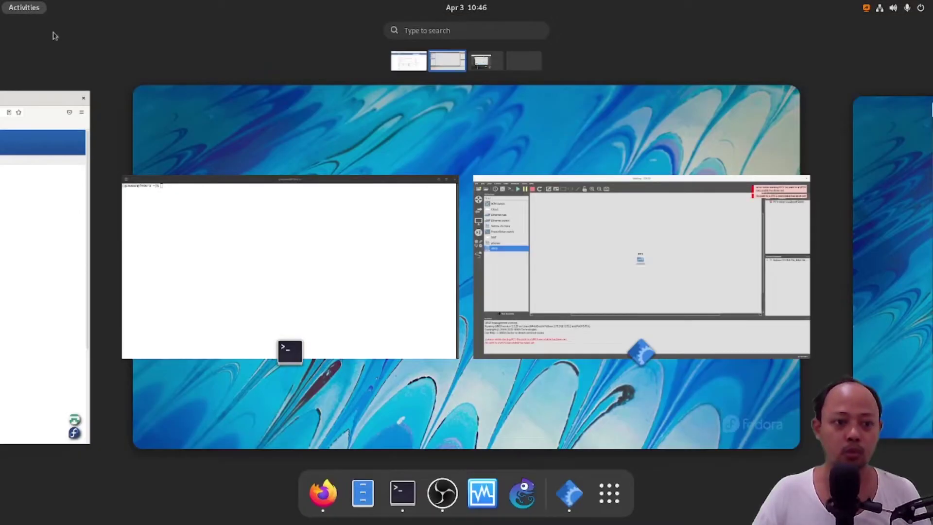
scroll(274, 281, up, 1)
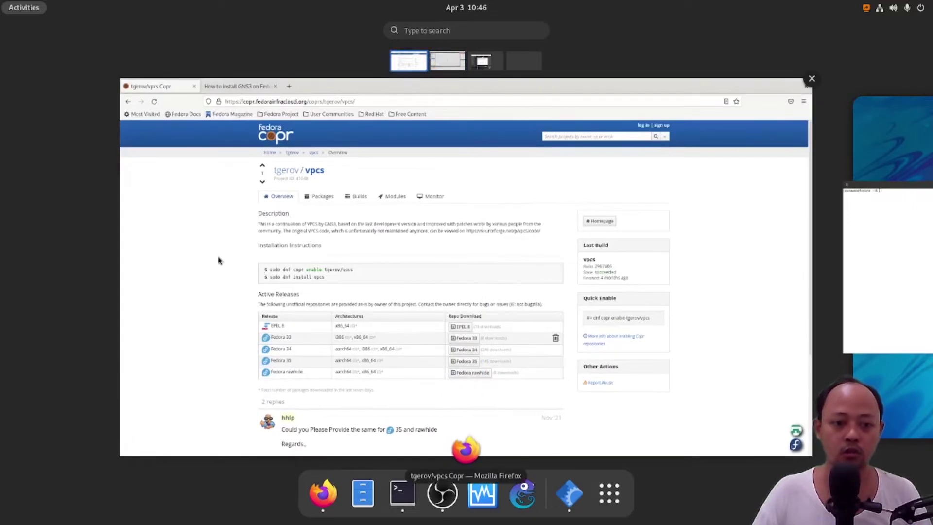
click(197, 251)
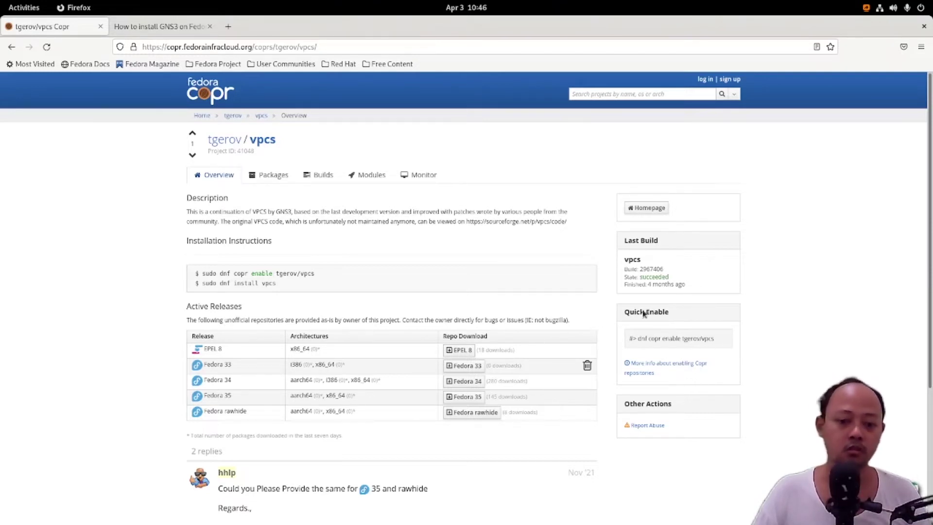
mouse_move(0, 0)
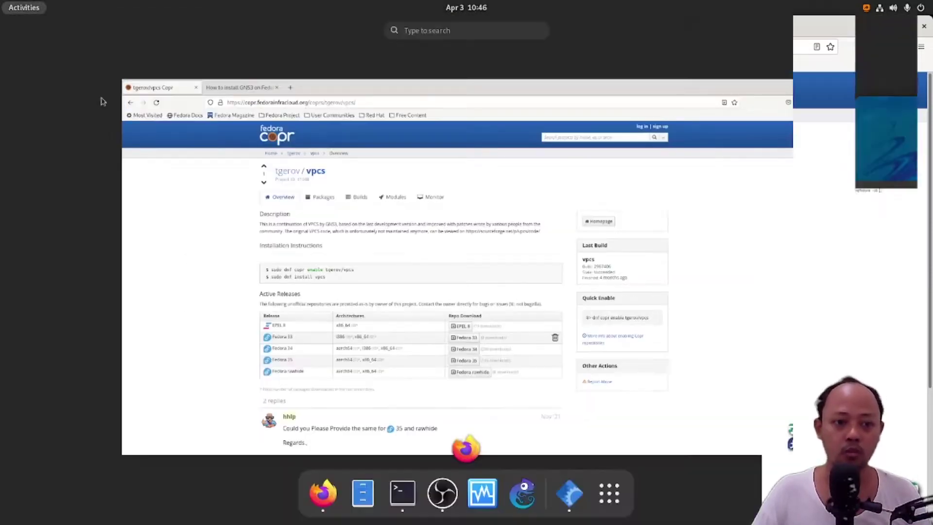
scroll(259, 251, down, 1)
click(259, 252)
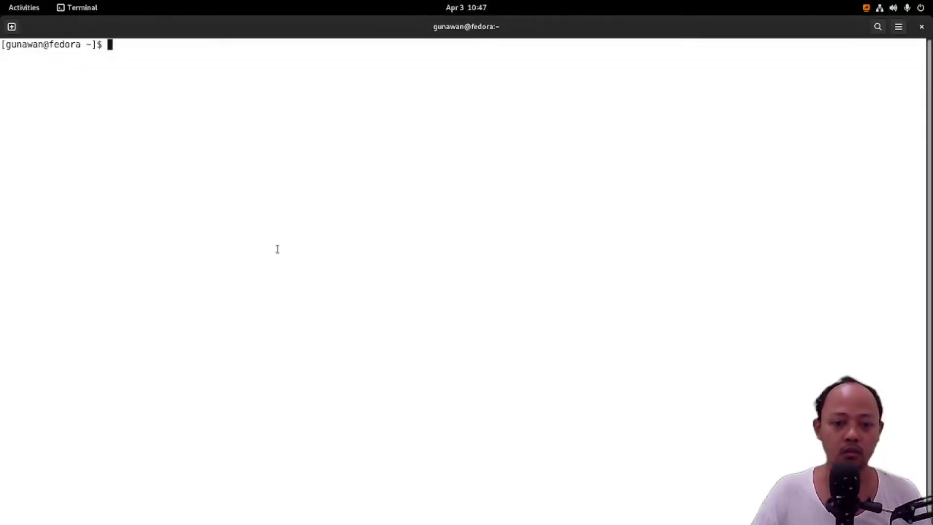
Copy the Quick Enable command 'dnf copr enable tgerov/vpcs' from the Copr vpcs page.
click(23, 7)
scroll(202, 271, up, 1)
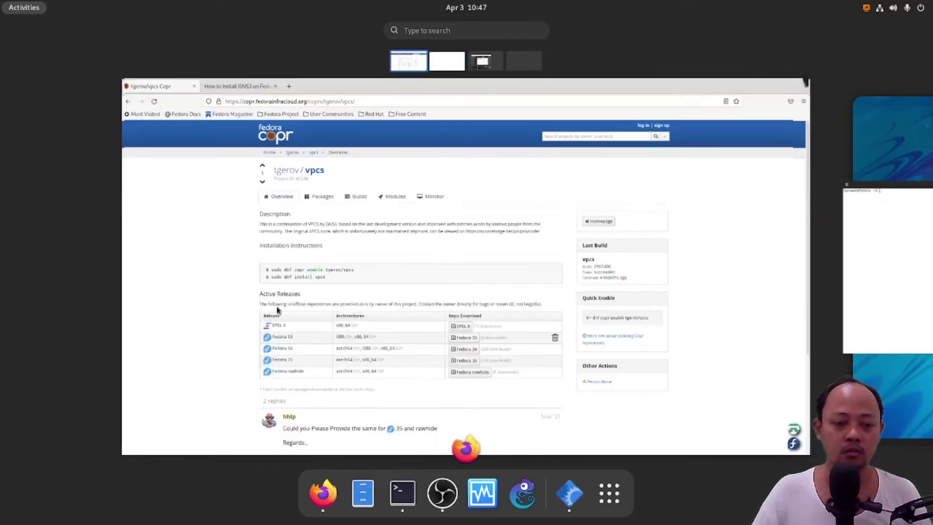
click(403, 326)
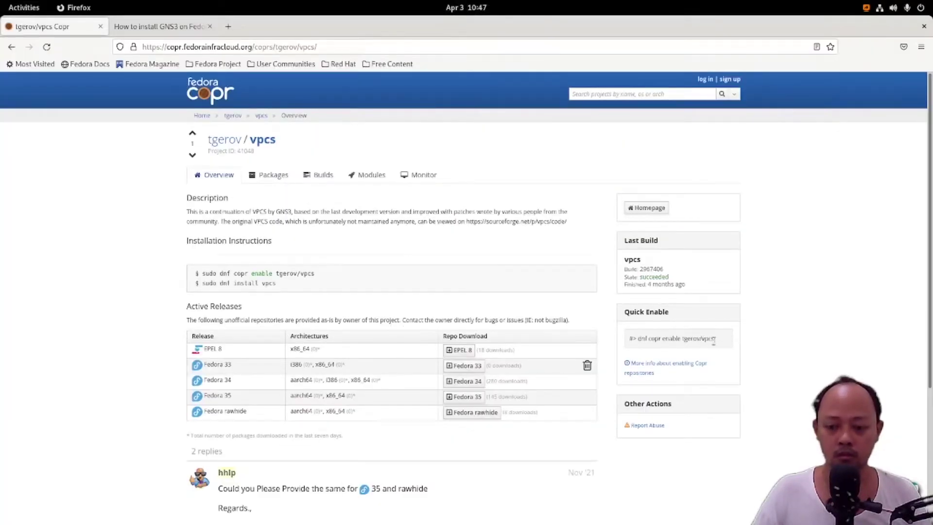
drag(721, 343, 639, 339)
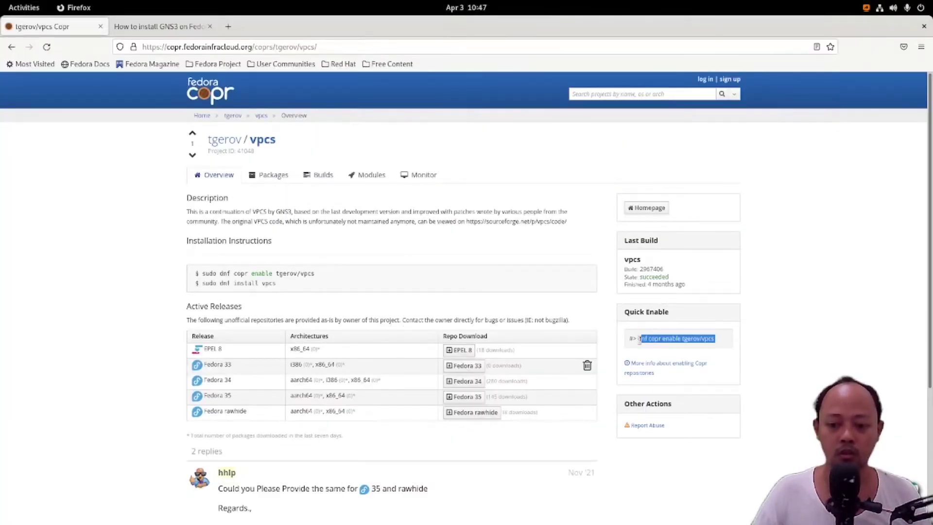
right_click(648, 342)
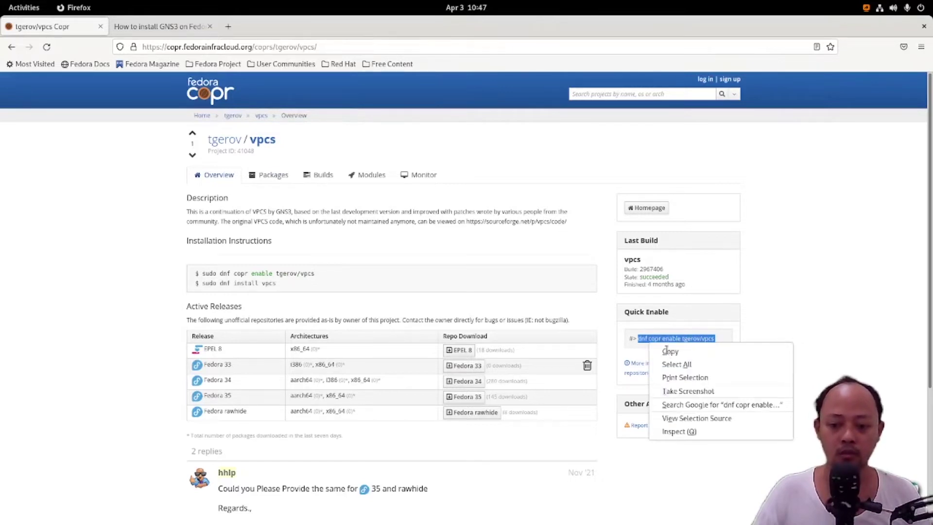
click(666, 351)
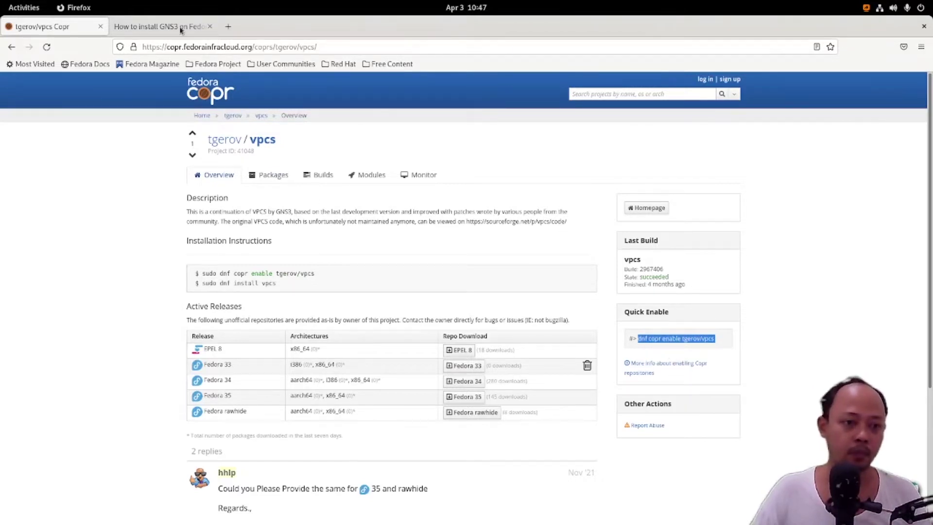
Bring the terminal back to the front, ready to paste the command.
click(25, 8)
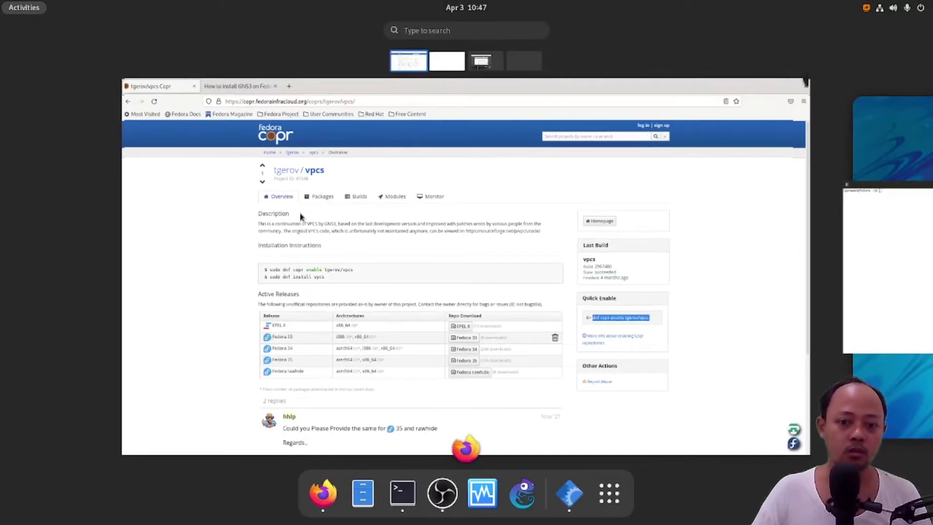
scroll(299, 213, down, 1)
click(312, 224)
right_click(256, 194)
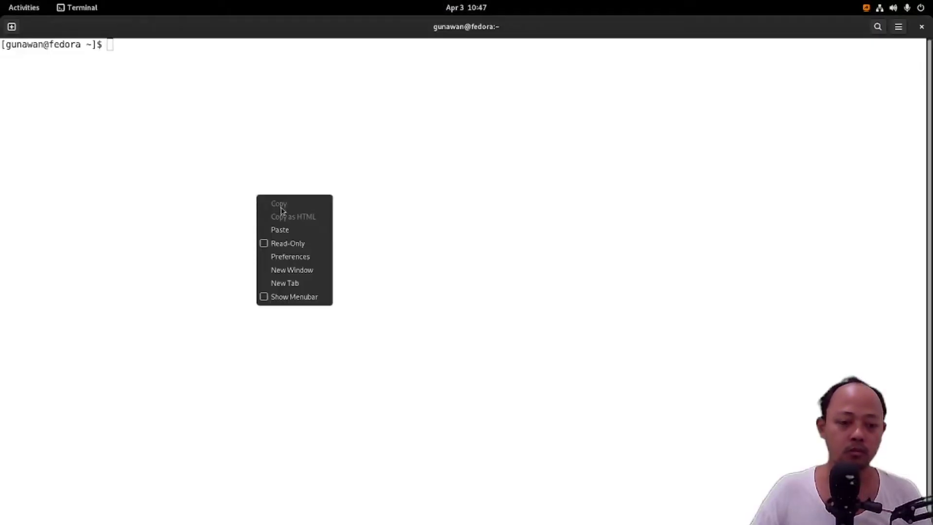
Enable the tgerov/vpcs Copr repository by rerunning the copied command with sudo and confirming.
click(279, 230)
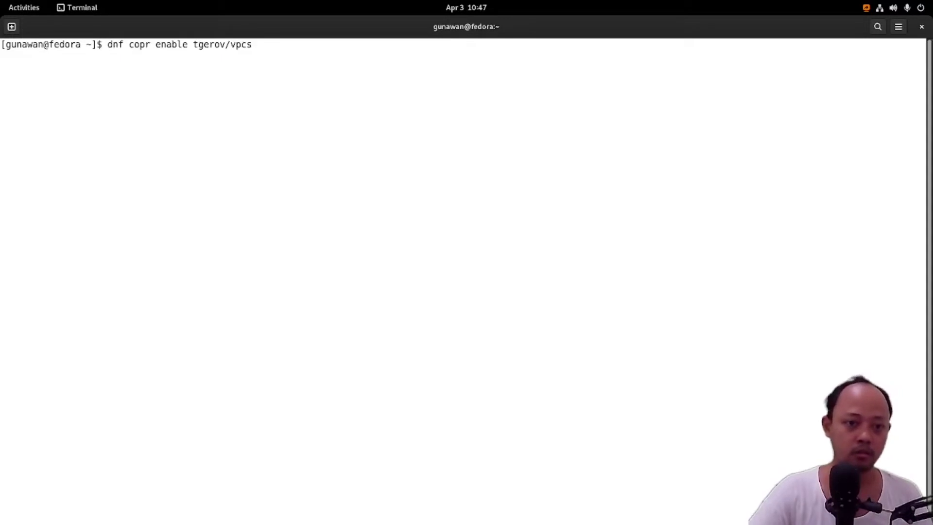
key(Return)
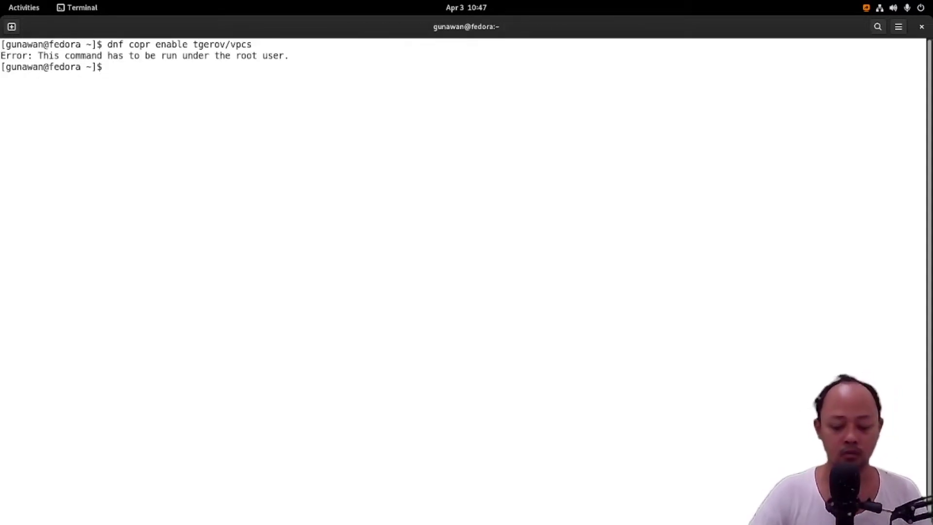
key(Up)
key(Home)
text(sudo)
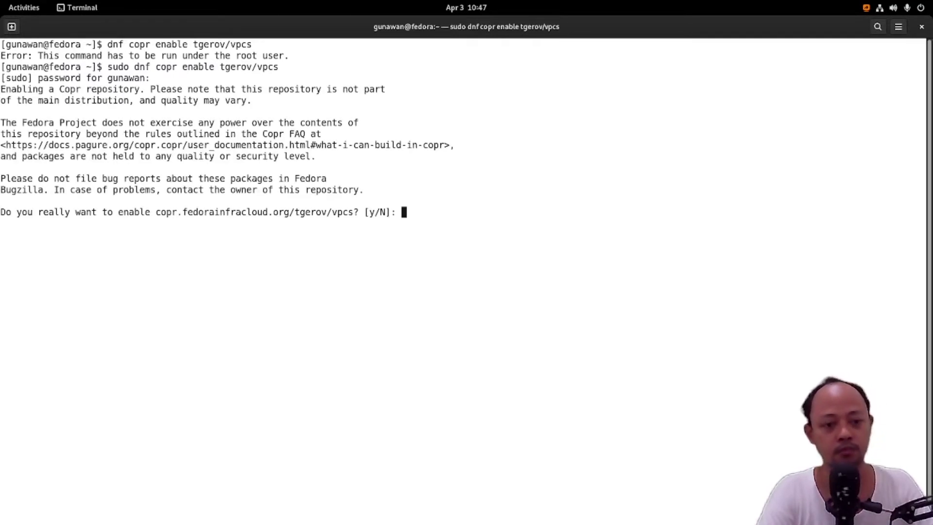
text(y)
key(Return)
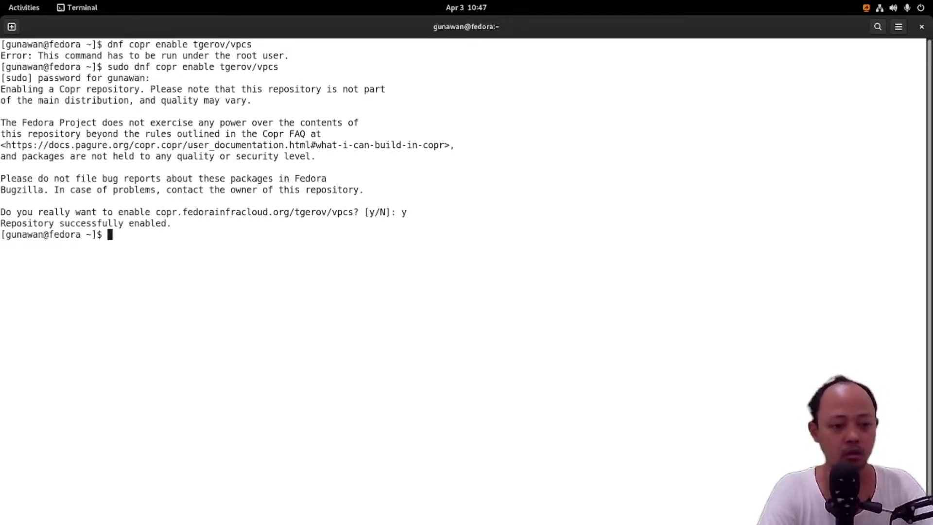
Run dnf repolist to confirm the vpcs repository is listed.
text(repolist)
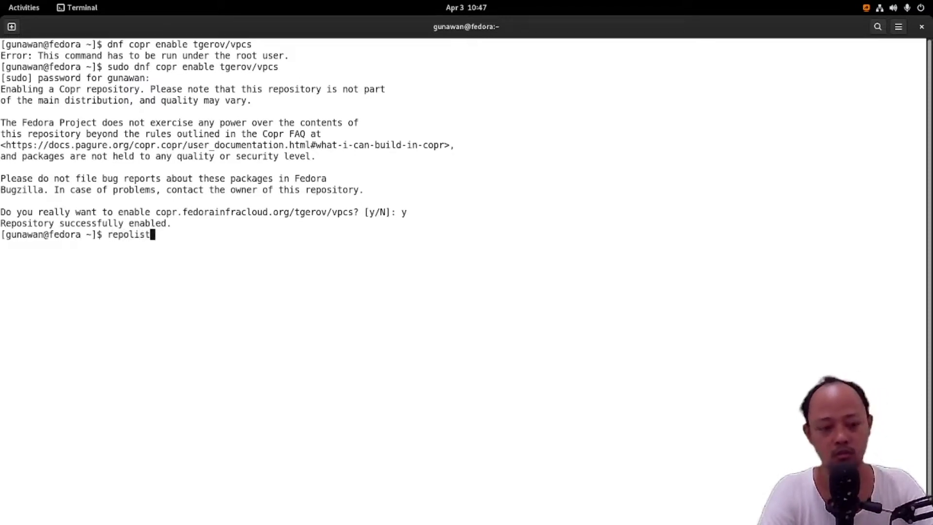
key(Home)
text(dnf)
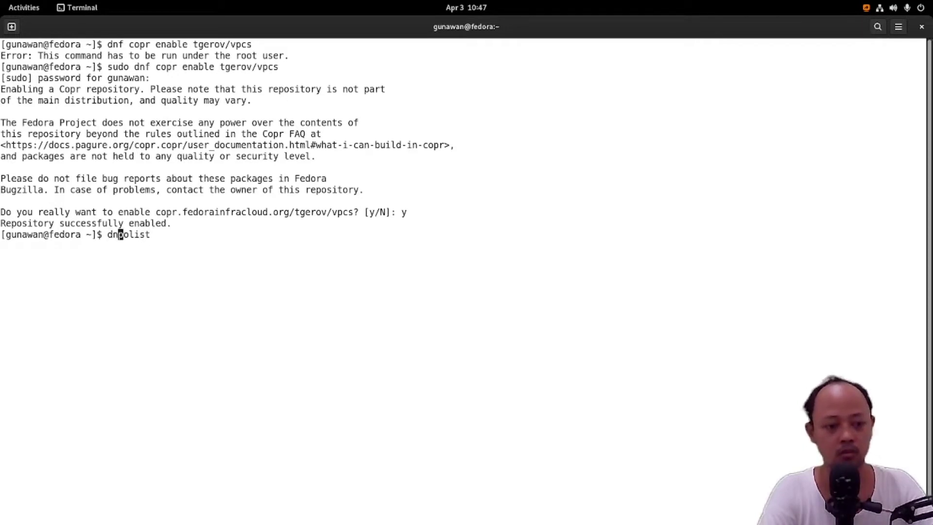
text( repo)
key(Return)
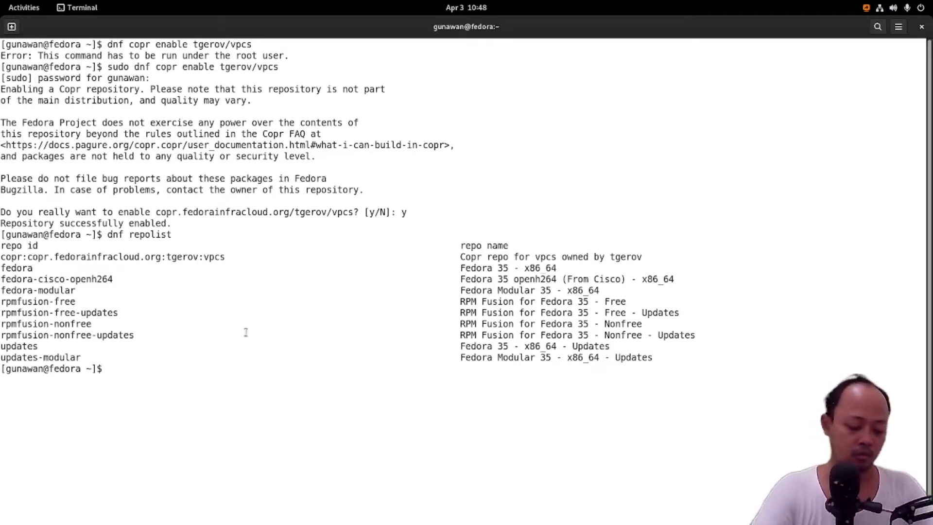
Search dnf for vpcs, finding vpcs.x86_64, then start sudo dnf install vpcs.
text(dn)
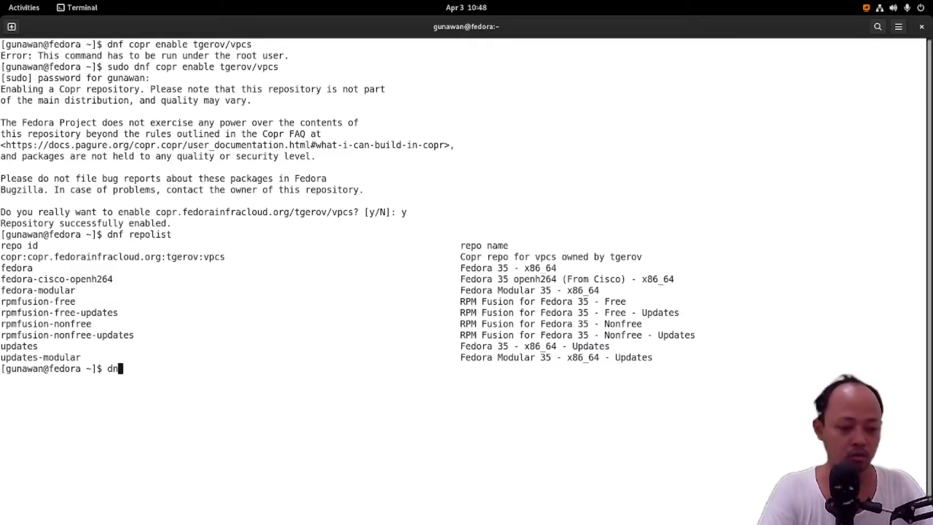
text(f se)
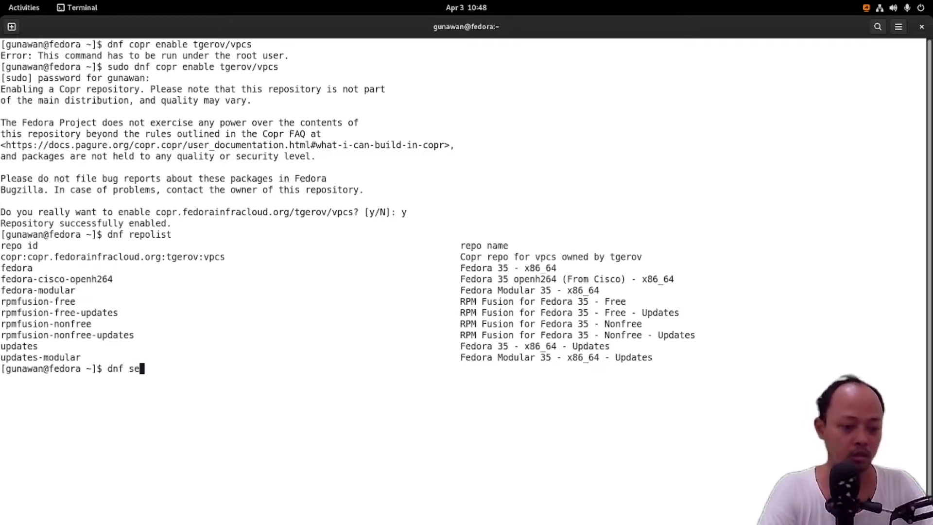
text(arch vp)
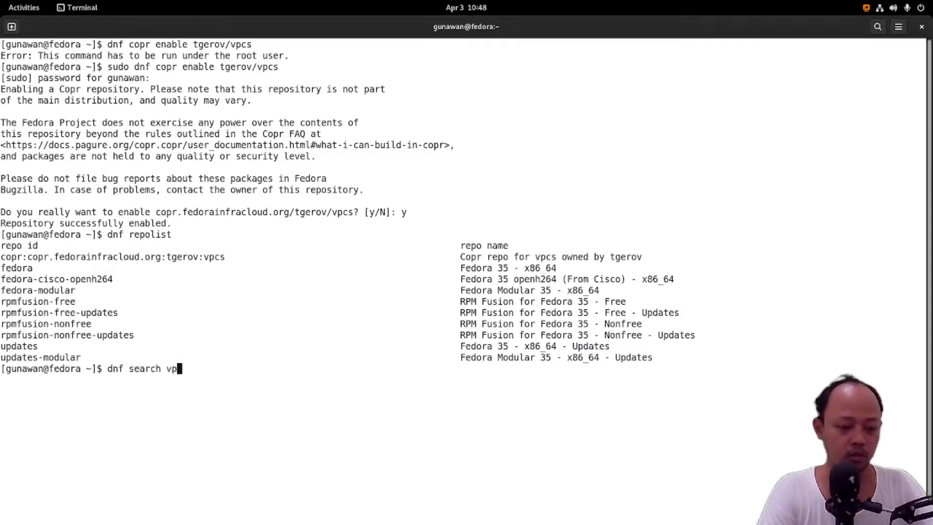
text(cs)
key(Return)
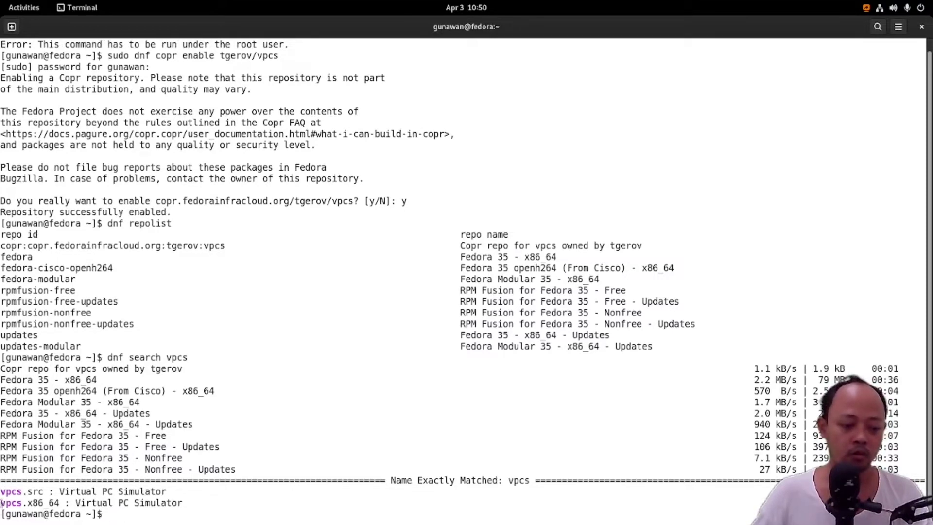
drag(1, 502, 26, 502)
click(527, 371)
text(sudo)
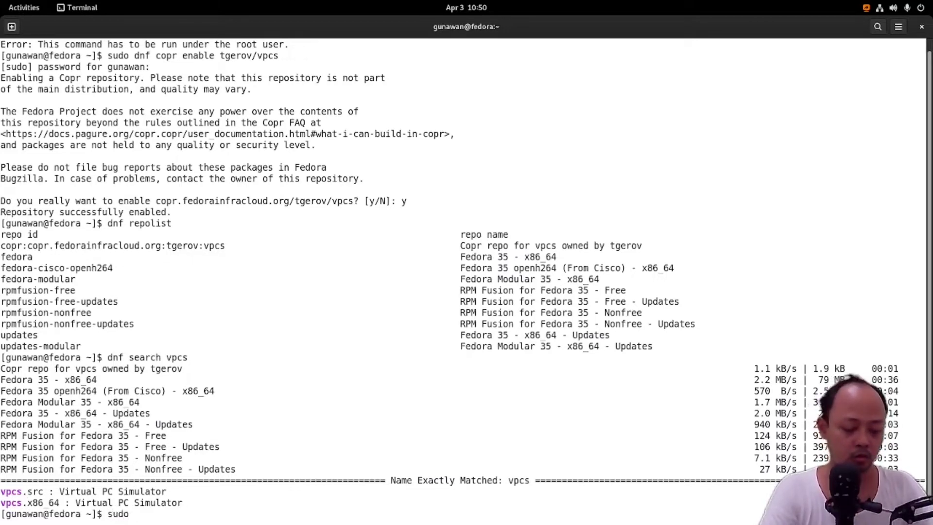
text( dnf install vpc)
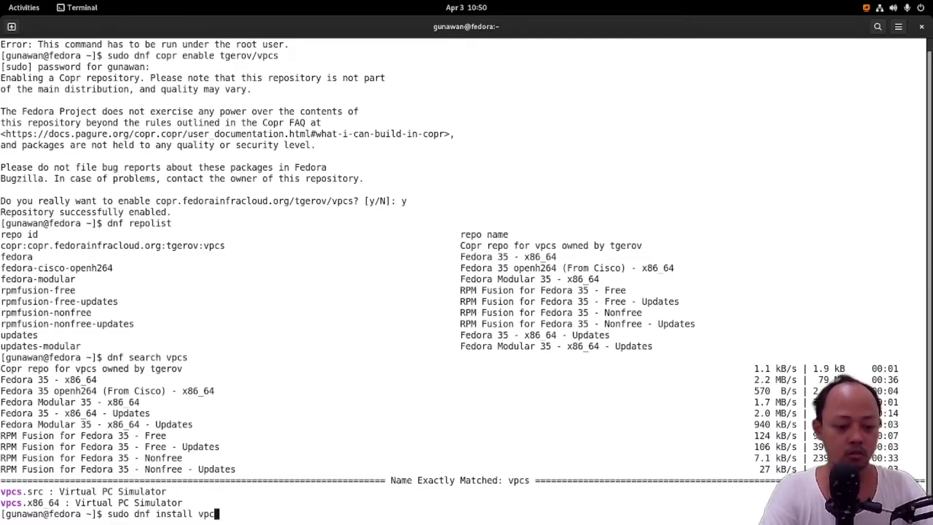
text(s)
key(Return)
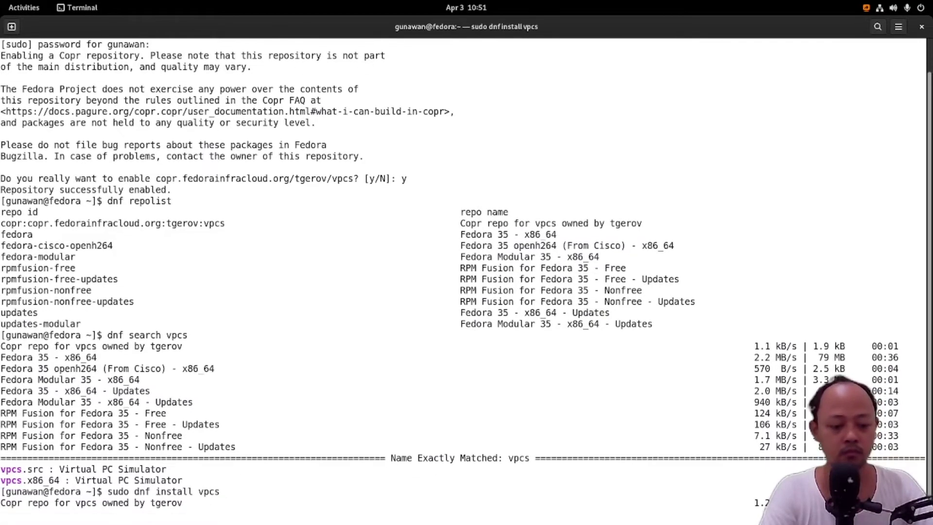
Confirm installing vpcs-0.8.2-1.fc35 and importing the Copr GPG key until Complete.
text(y)
key(Return)
text(y)
key(Return)
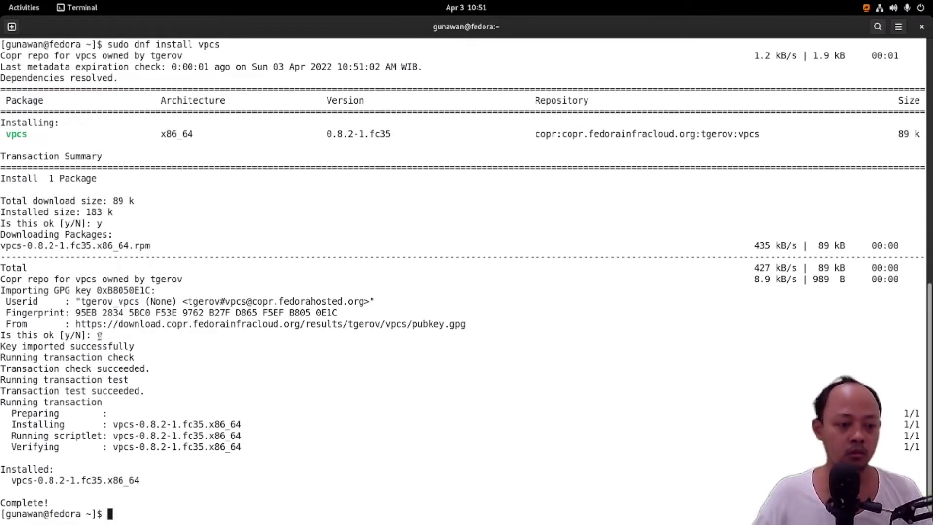
drag(3, 280, 184, 280)
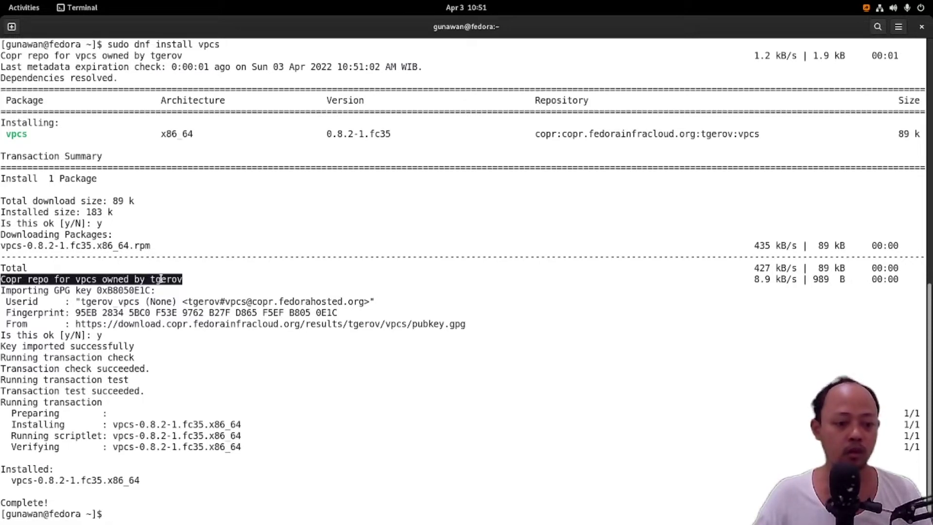
click(32, 11)
scroll(278, 312, up, 1)
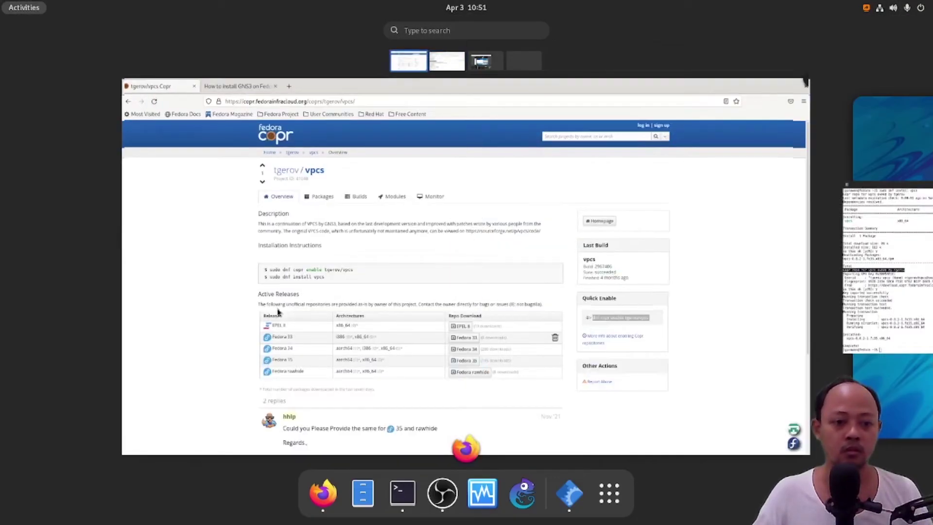
Read through the 'How to install GNS3 on Fedora 35/34/33' article's Copr VPCS and dnf install steps.
click(192, 219)
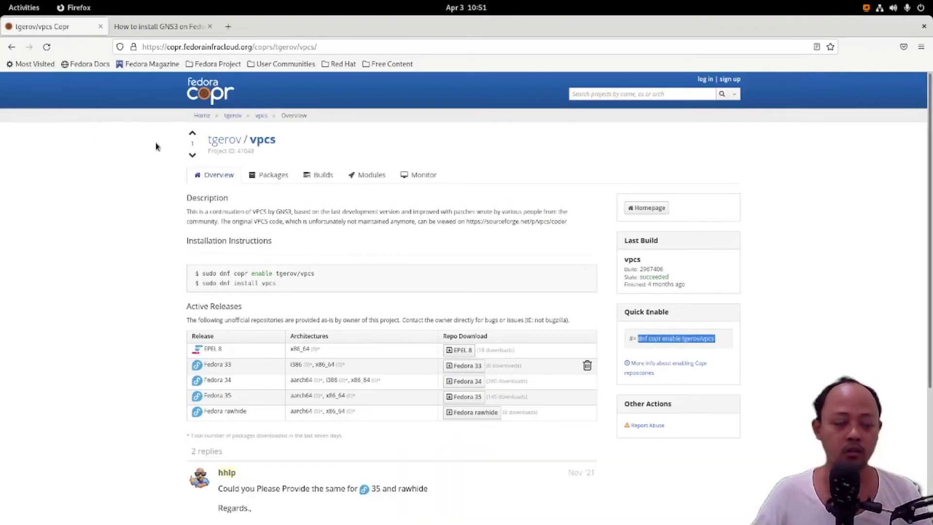
click(168, 28)
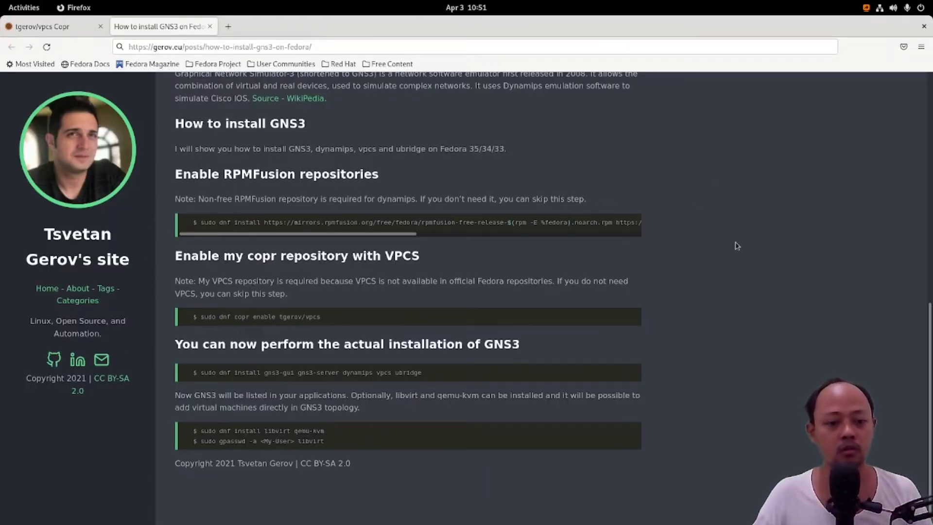
scroll(736, 246, up, 10)
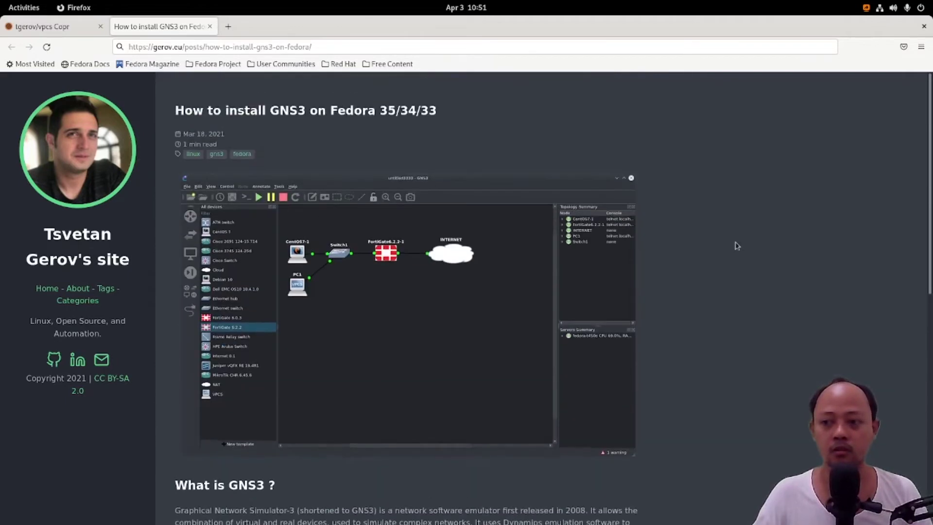
scroll(738, 275, down, 3)
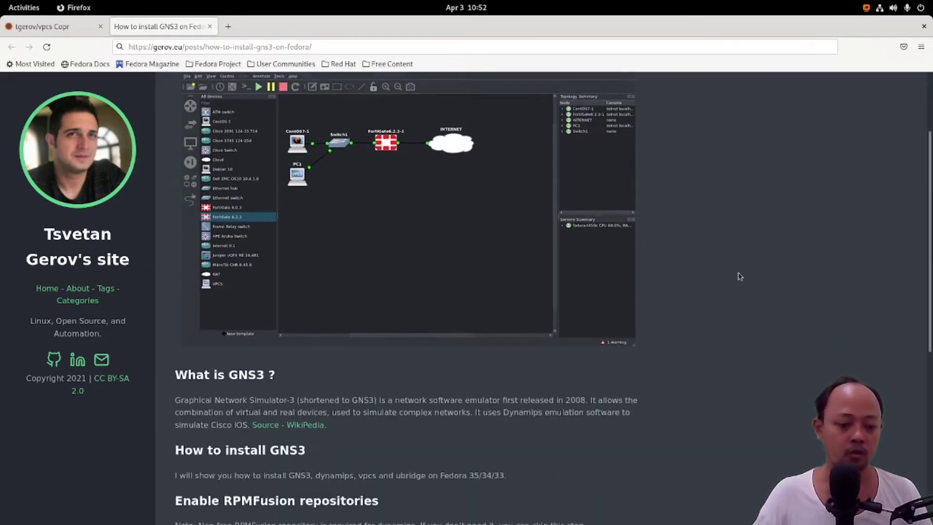
scroll(739, 276, down, 4)
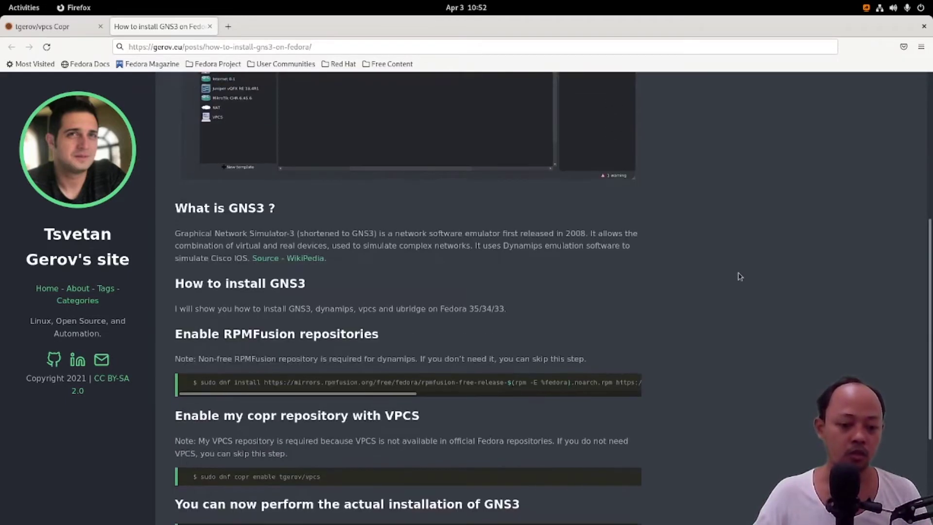
scroll(739, 276, down, 1)
scroll(686, 310, down, 2)
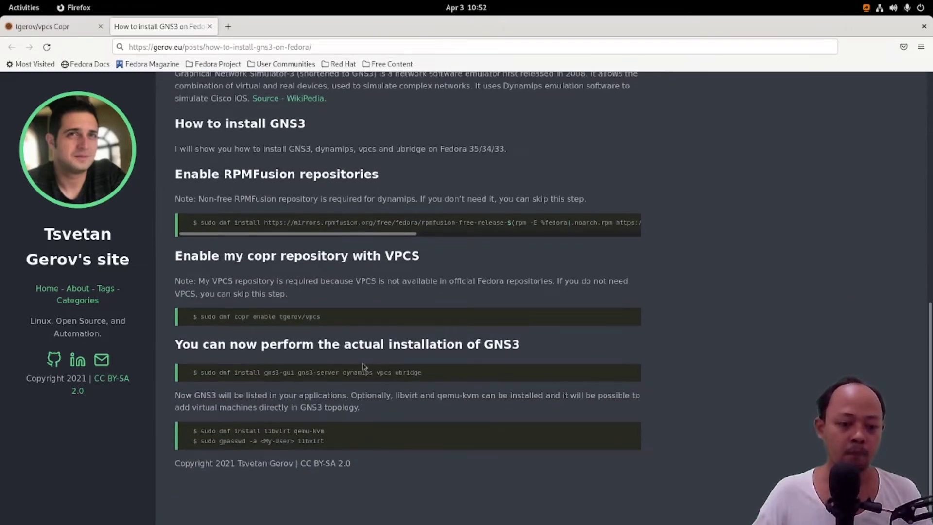
scroll(326, 322, up, 9)
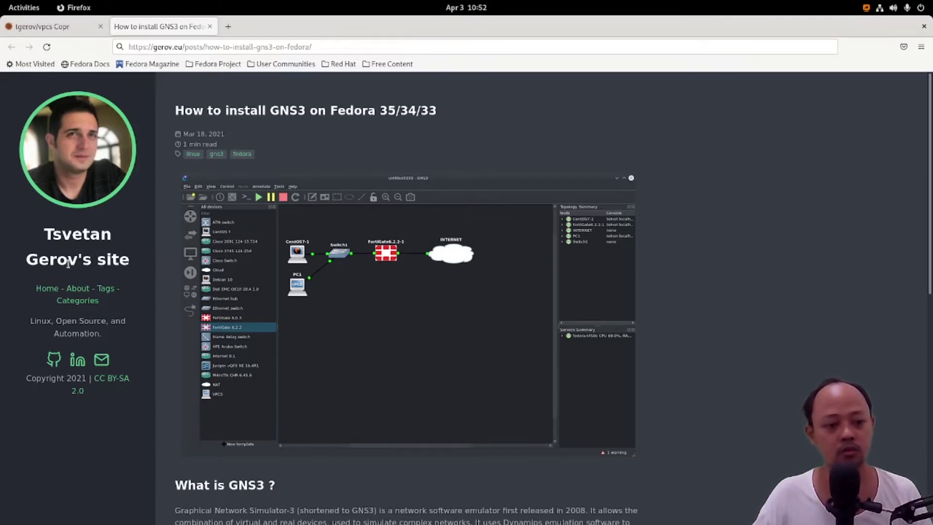
Compare the GNS3 article with the tgerov/vpcs Copr page, ending on the Copr installation instructions.
click(52, 35)
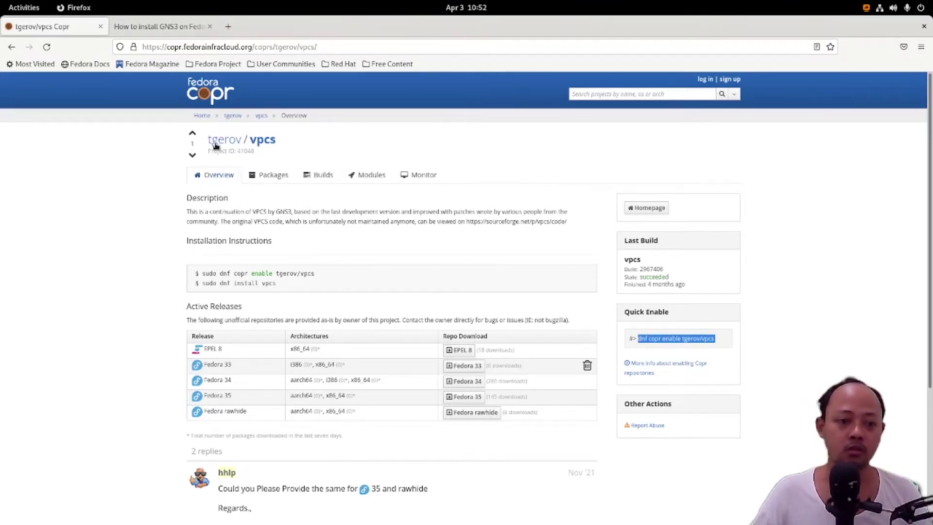
click(152, 24)
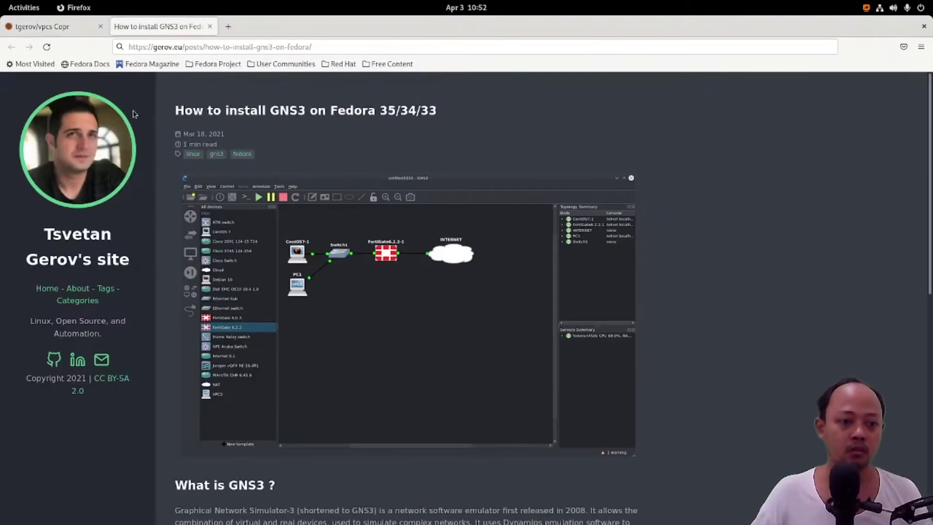
scroll(772, 235, down, 6)
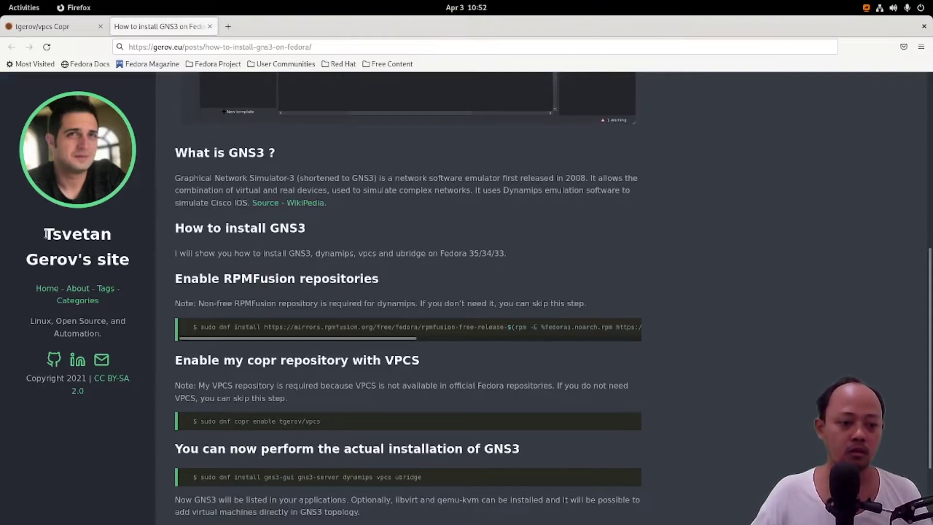
double_click(86, 234)
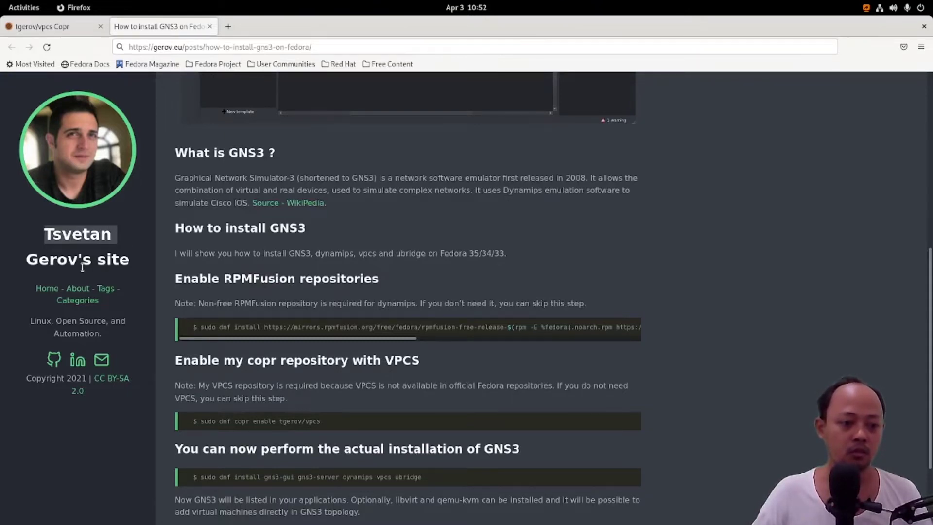
click(49, 28)
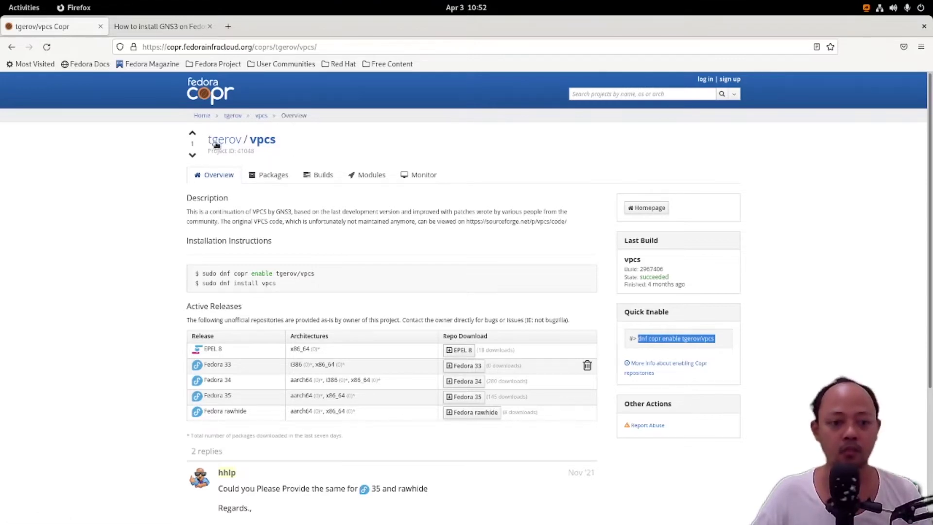
click(423, 152)
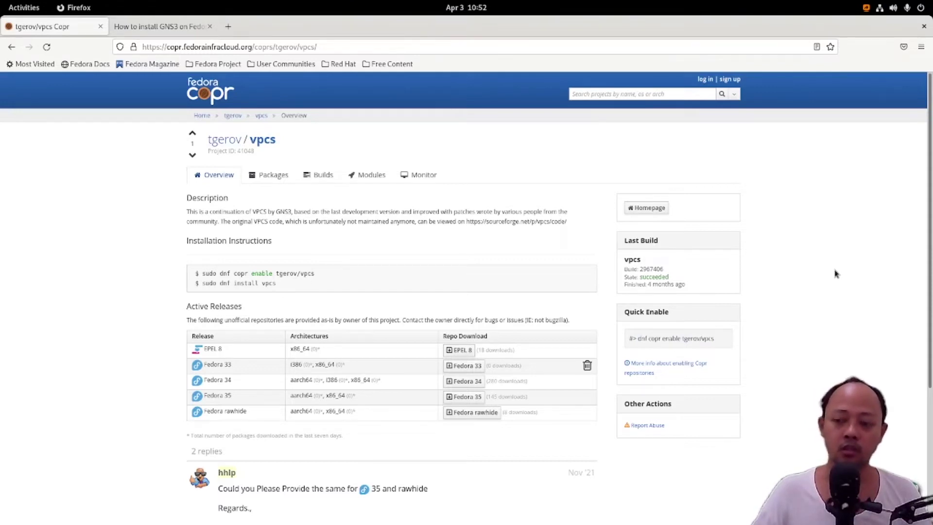
scroll(835, 271, down, 5)
scroll(836, 272, up, 5)
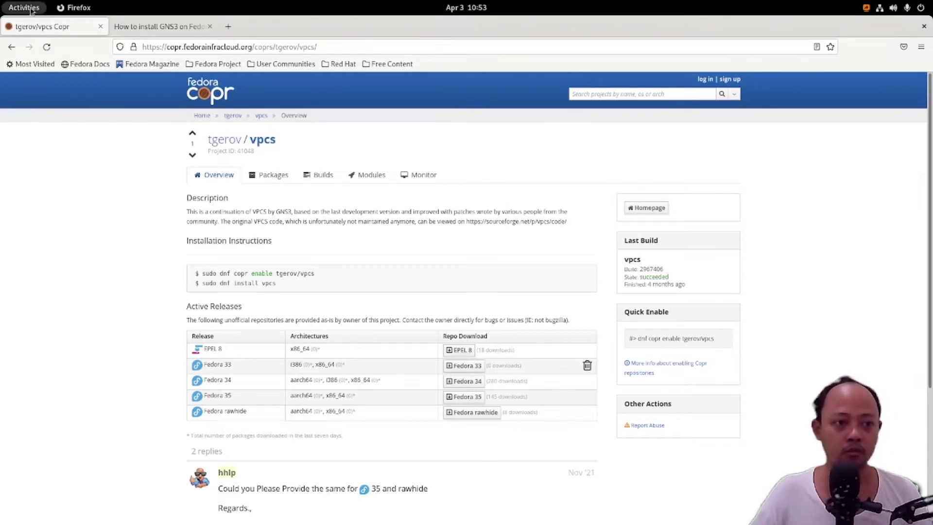
Return to the testing GNS3 project and permanently delete the existing PC1 node.
key(super)
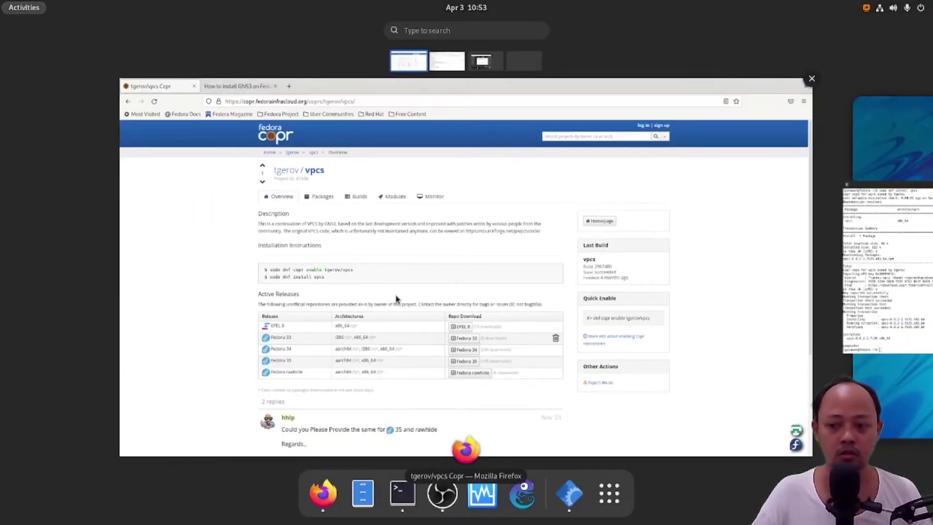
scroll(396, 299, down, 1)
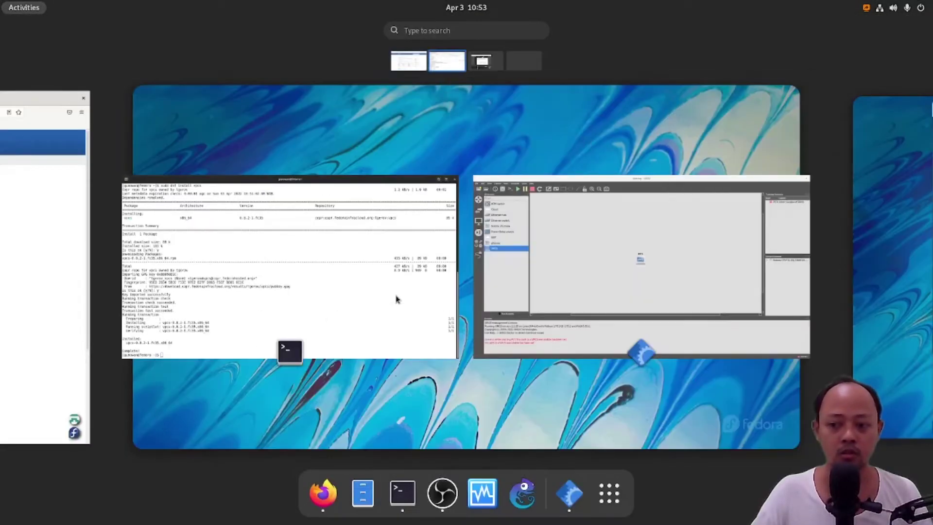
click(581, 269)
drag(425, 191, 480, 285)
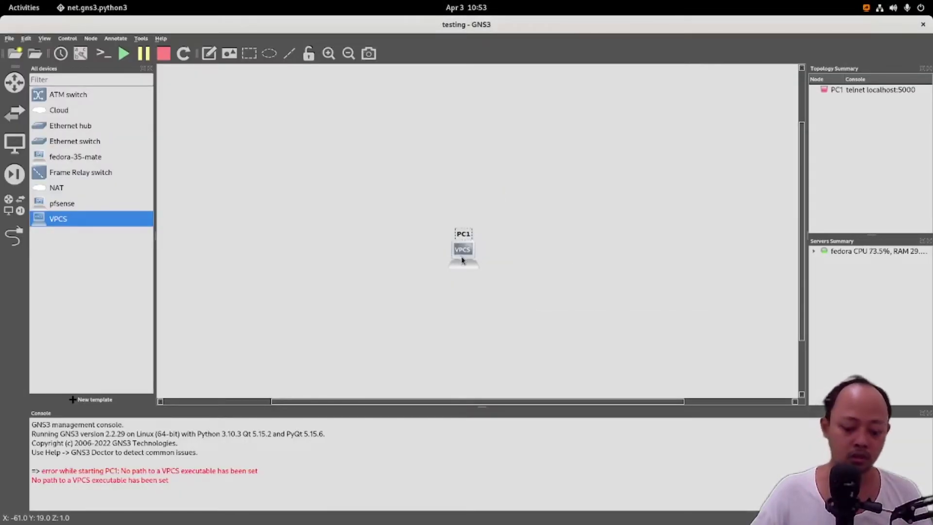
key(Delete)
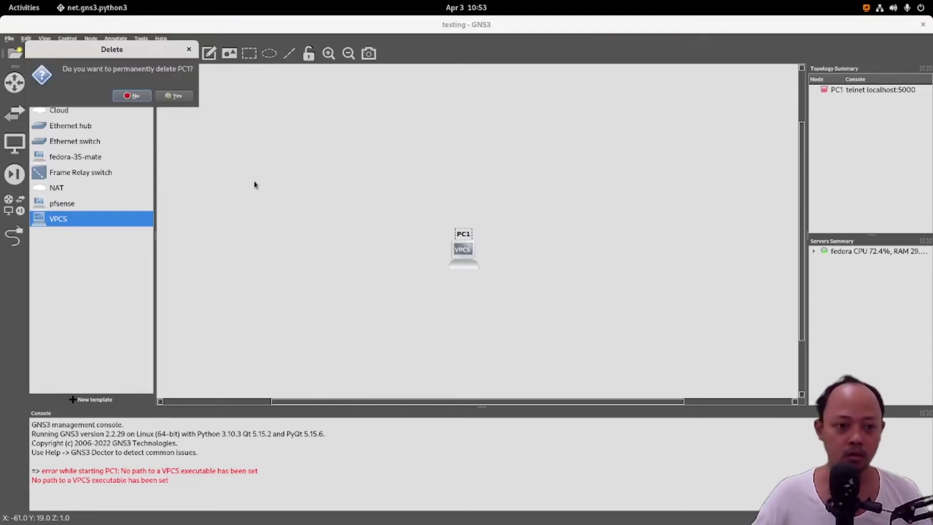
click(173, 96)
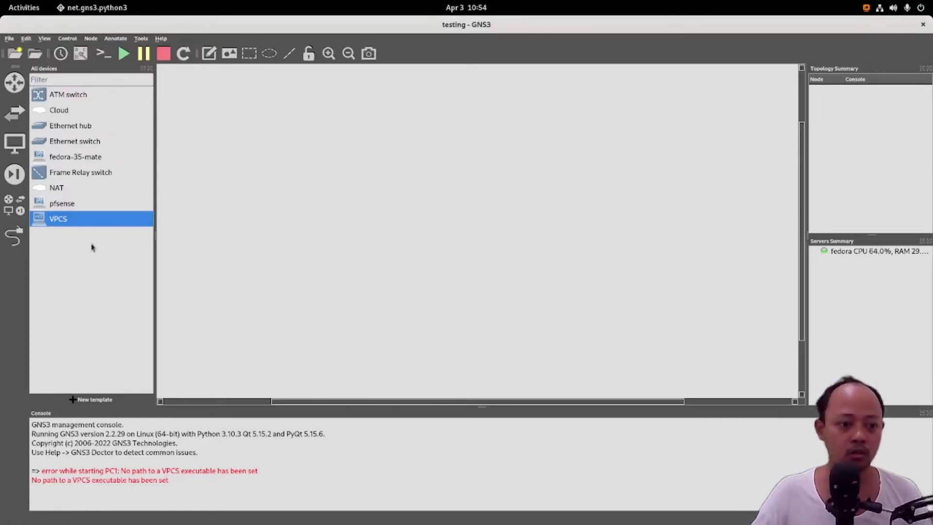
Add a new VPCS node PC1, start it, and nudge it up and right.
drag(256, 250, 462, 252)
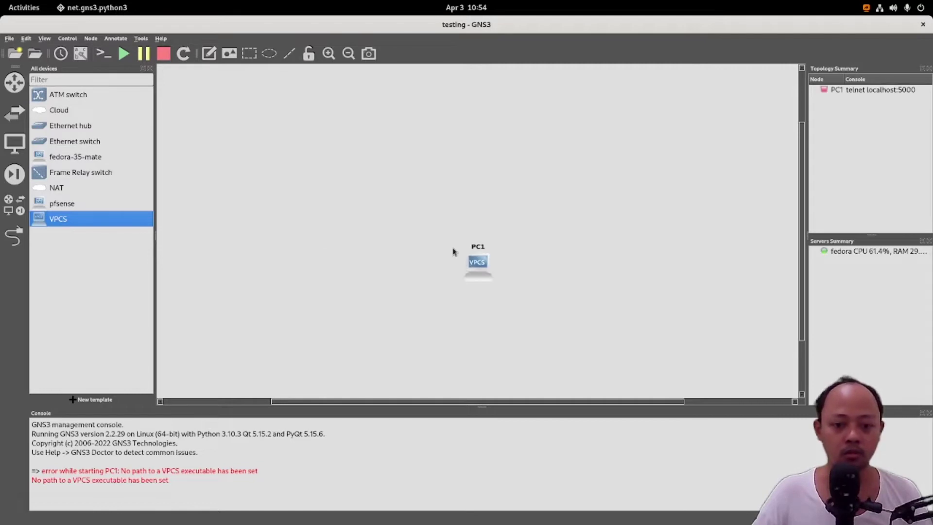
right_click(479, 260)
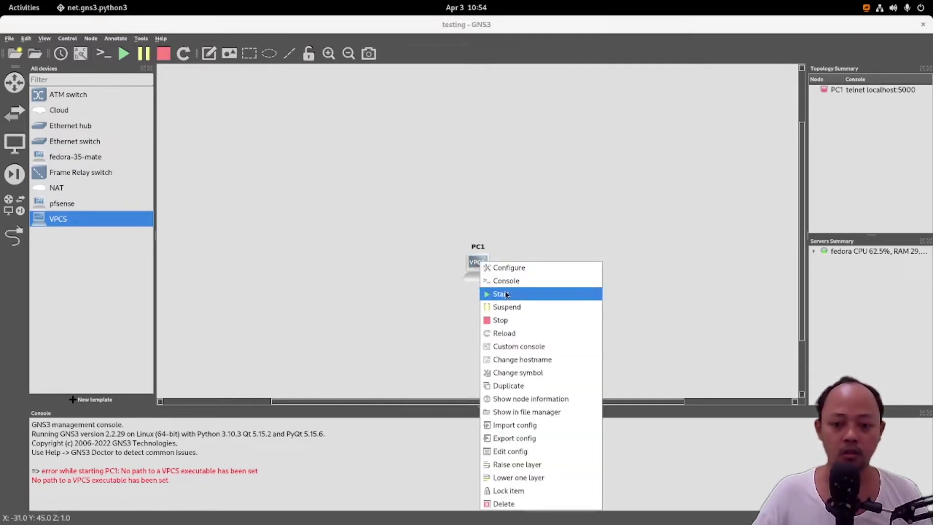
click(520, 296)
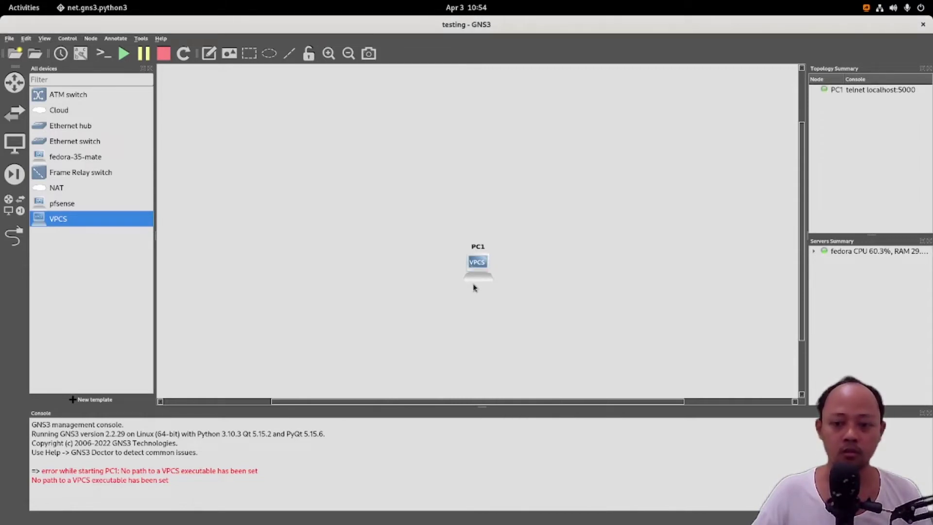
drag(470, 266, 486, 250)
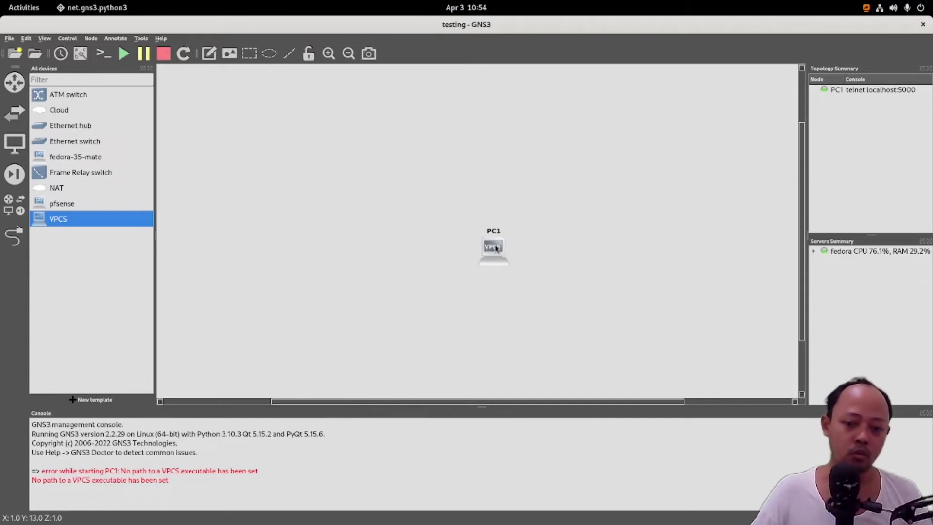
Place a fedora-35-mate-1 node on the canvas beside PC1.
right_click(495, 245)
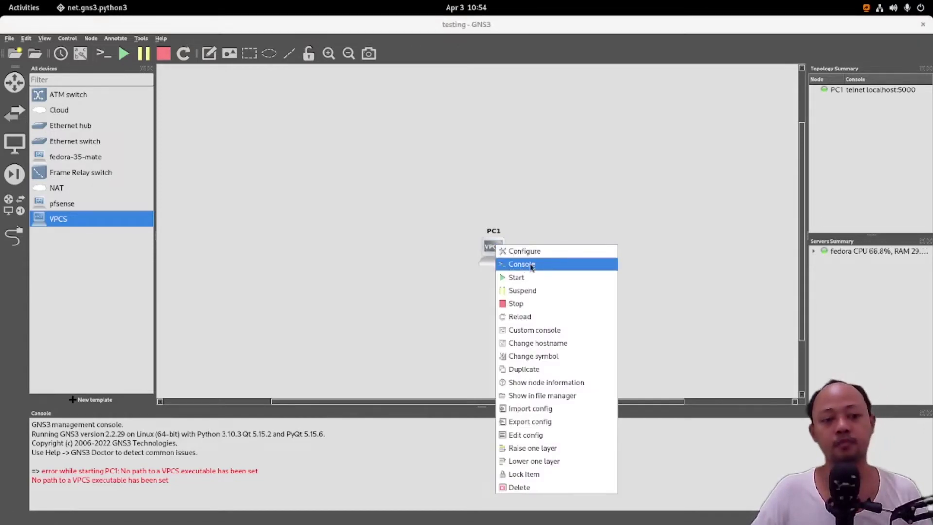
click(410, 219)
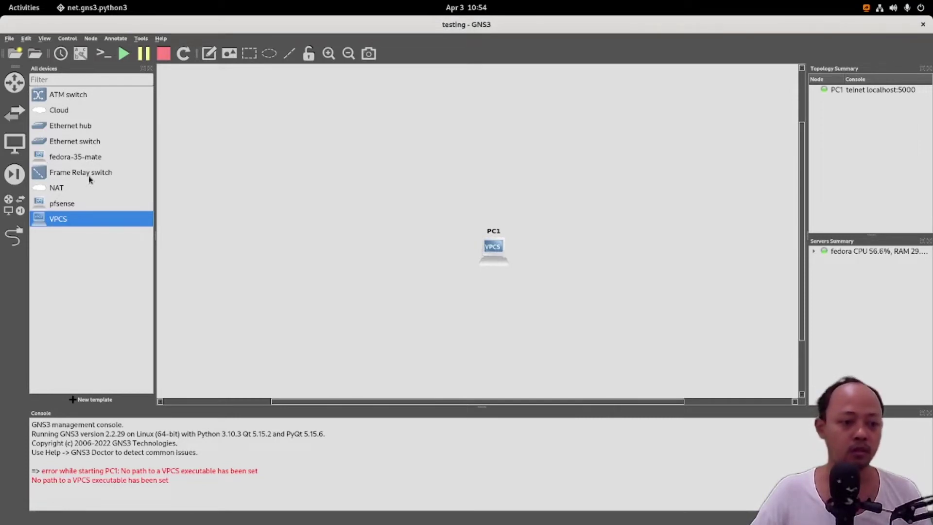
click(73, 162)
drag(66, 160, 353, 178)
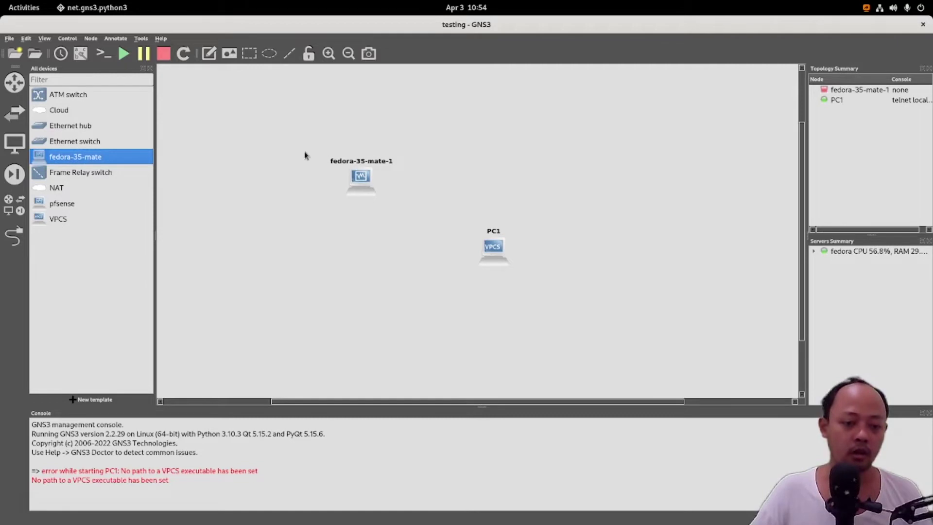
right_click(359, 187)
click(590, 182)
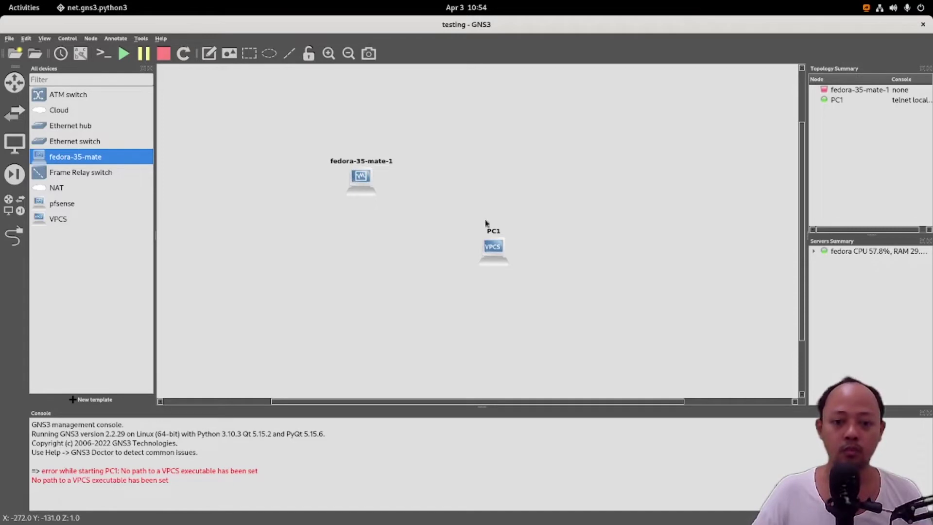
Try opening PC1's console, which fails because xterm is not installed.
right_click(494, 257)
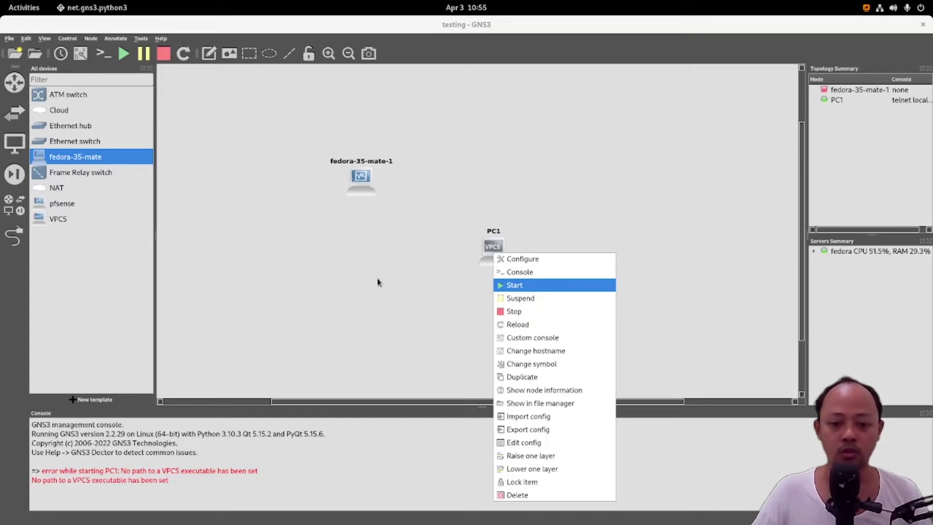
click(451, 221)
right_click(358, 176)
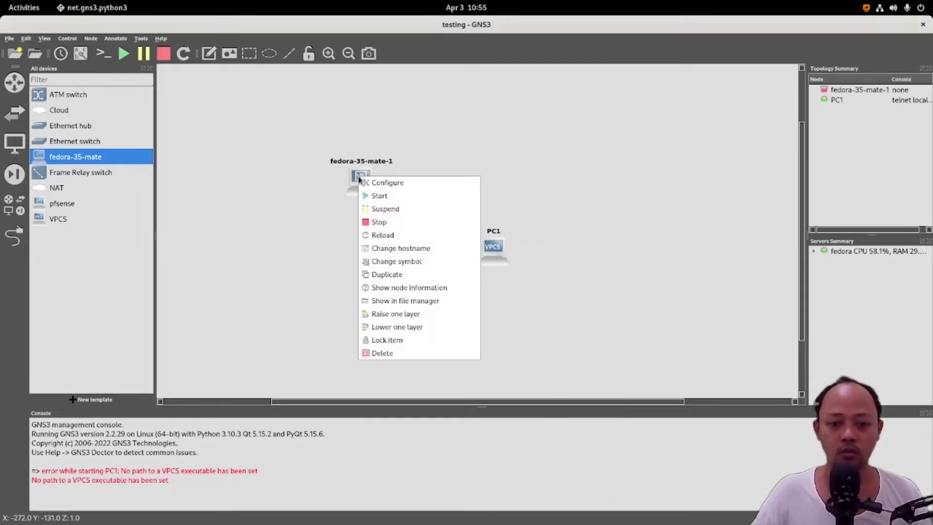
click(500, 143)
right_click(493, 248)
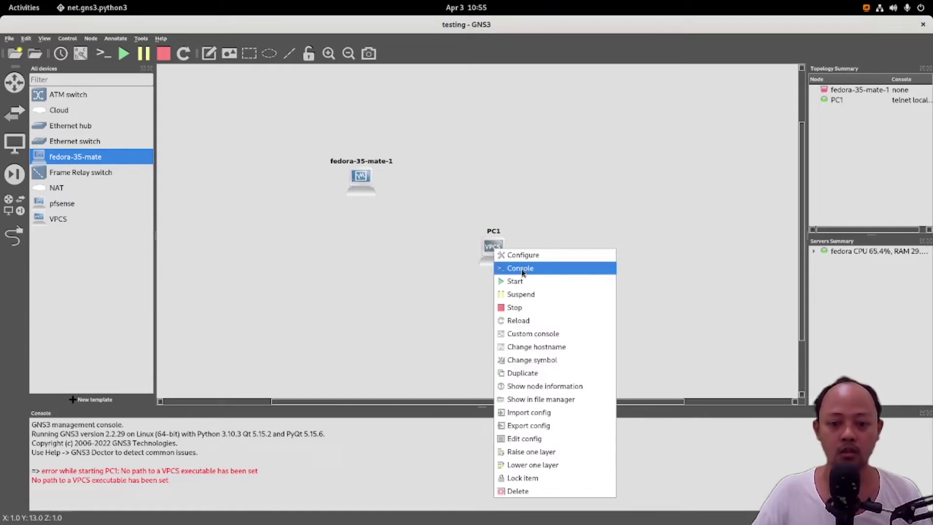
click(521, 269)
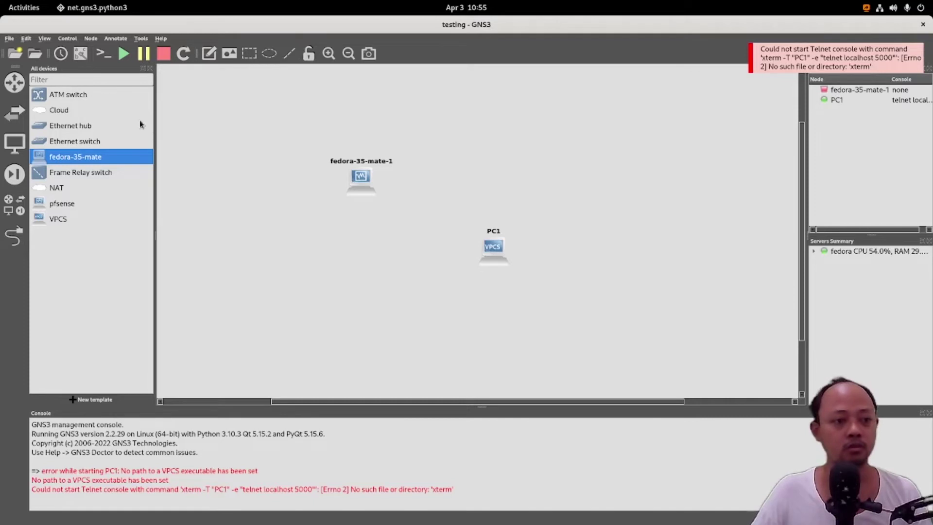
click(26, 8)
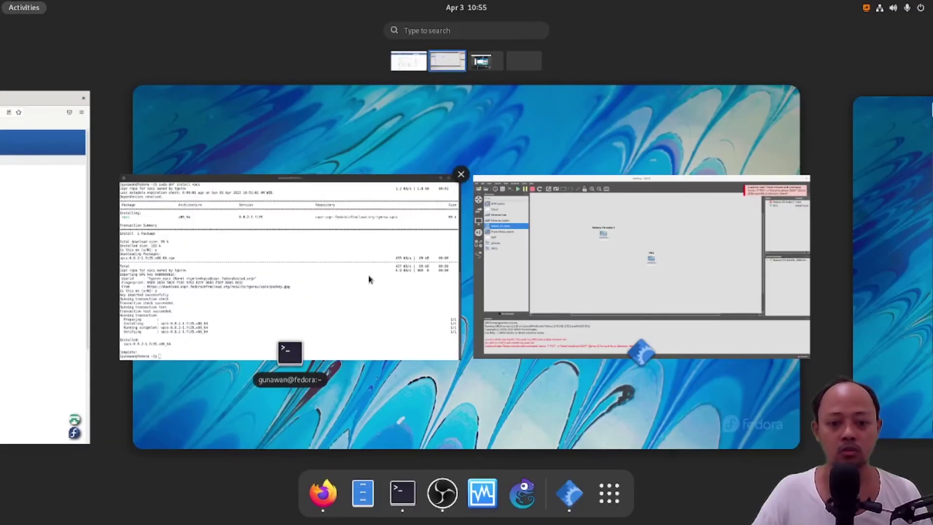
Clear the terminal and run dnf search xterm to find the xterm.x86_64 package.
click(353, 294)
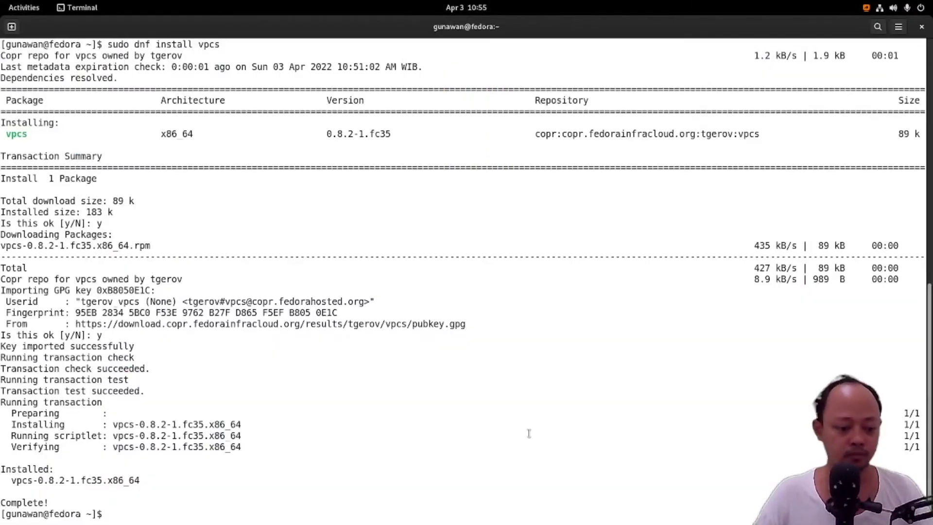
text(clear)
key(Return)
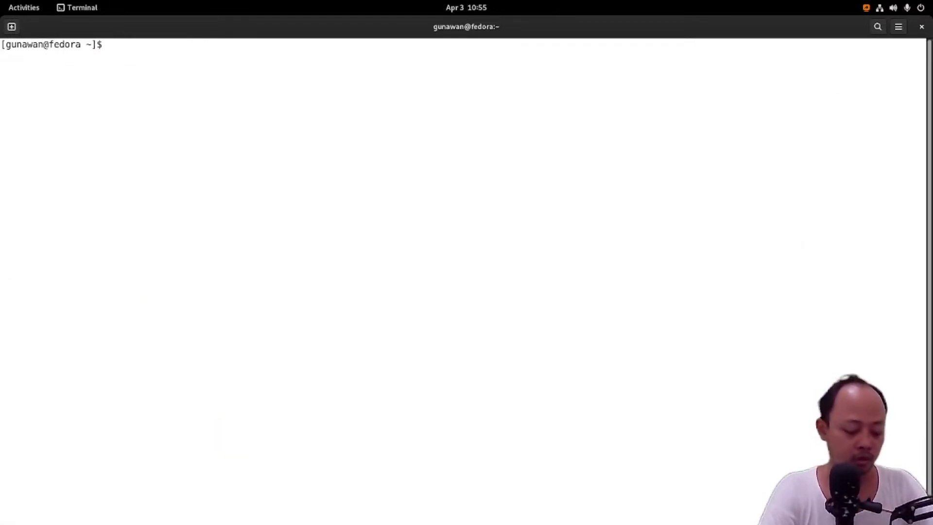
text(d)
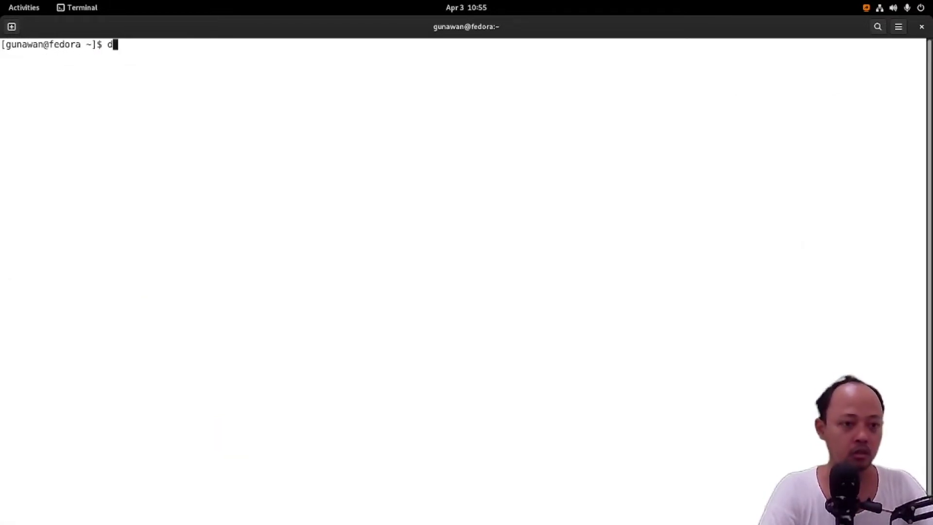
text(nf search)
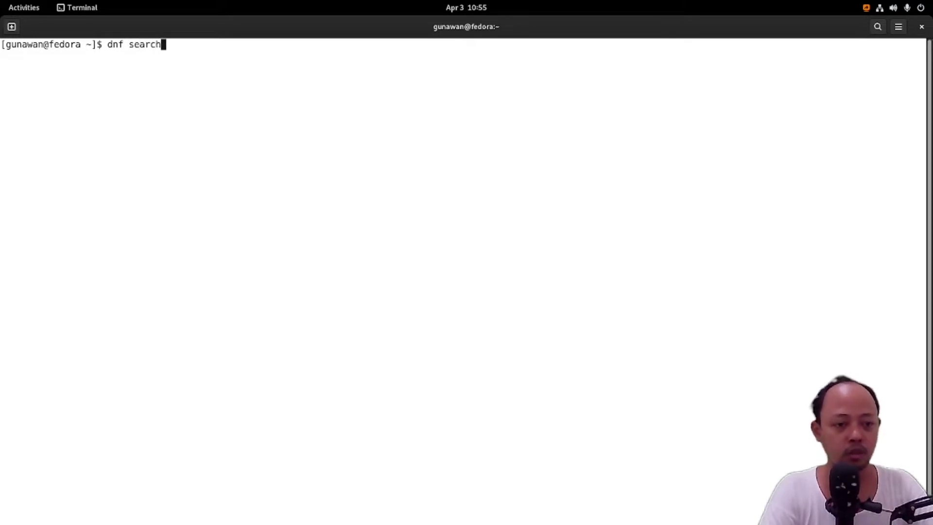
text( xterm)
key(Return)
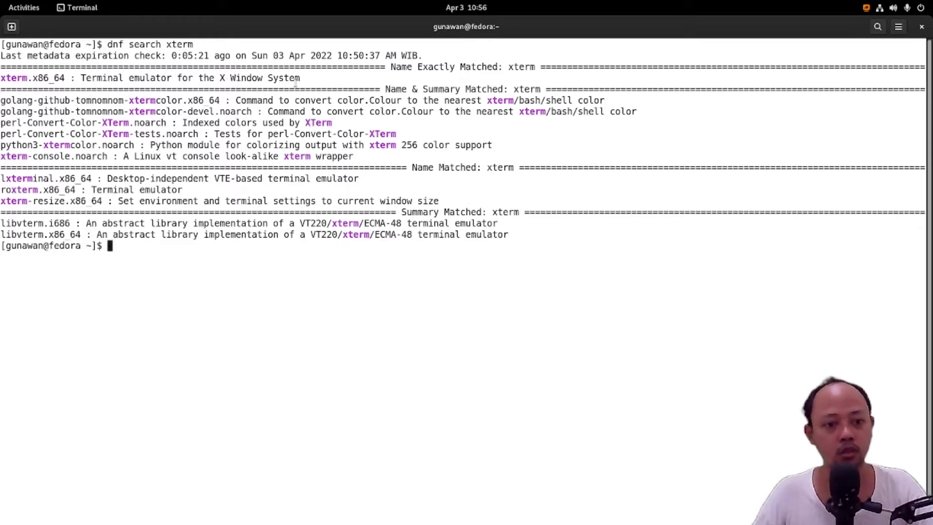
Install xterm with sudo dnf install xterm, accepting the five packages, then clear the screen.
text(sudo)
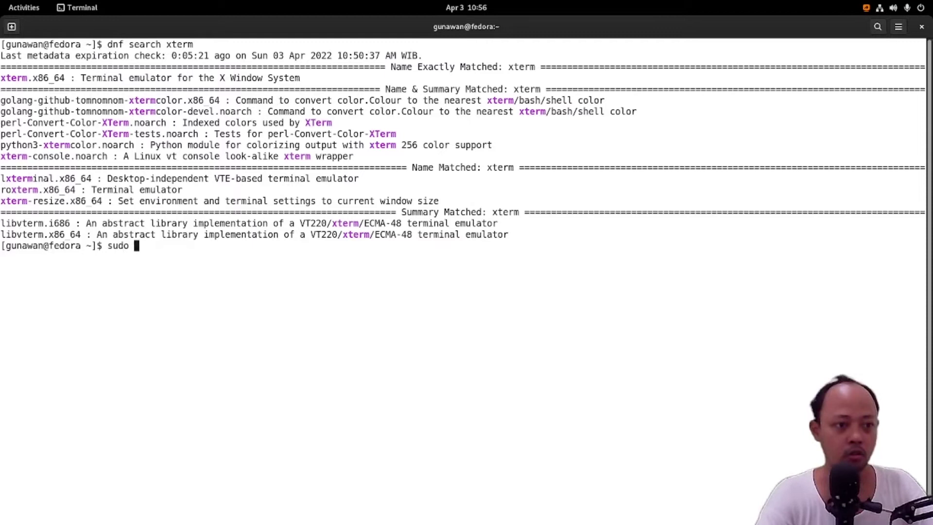
text( dnf ins)
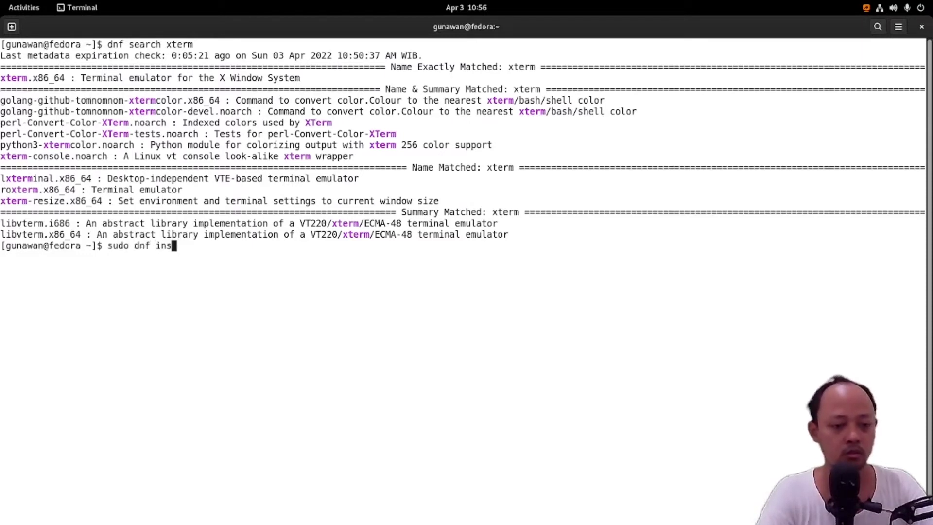
text(tall xterm)
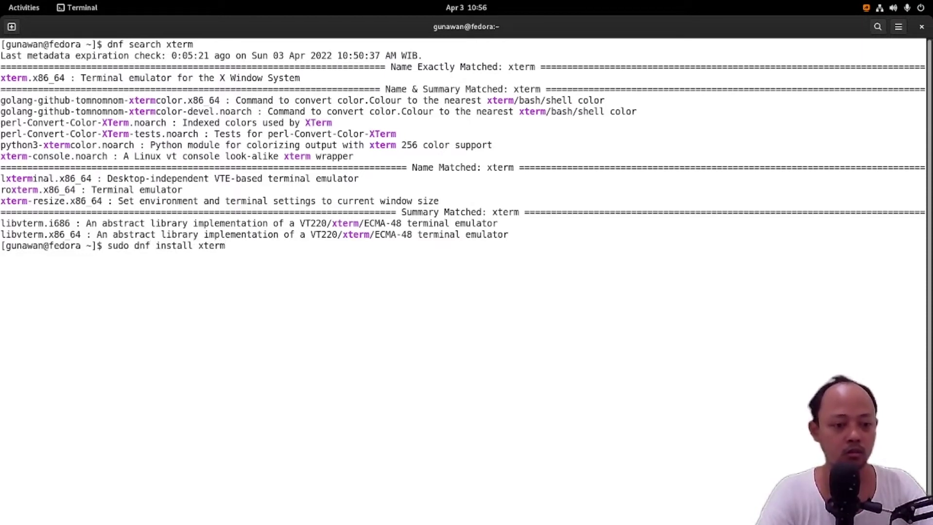
key(Return)
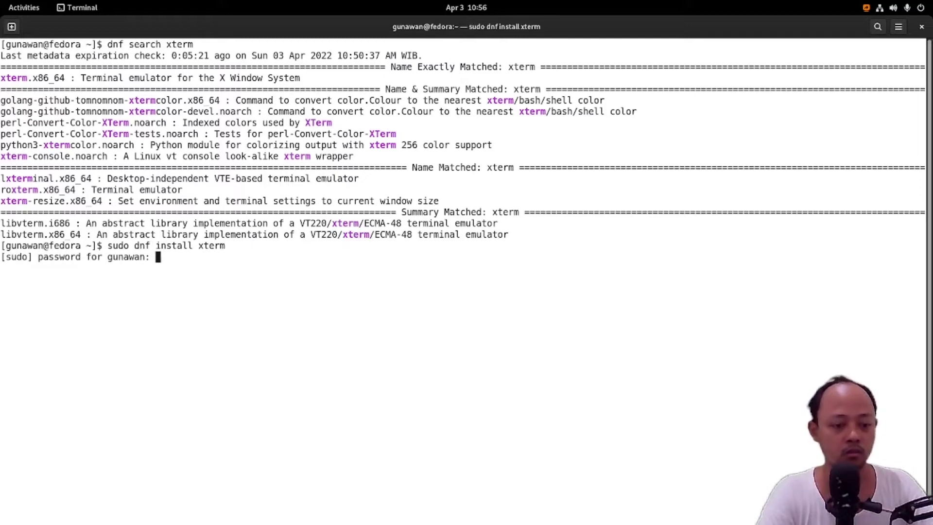
key(Return)
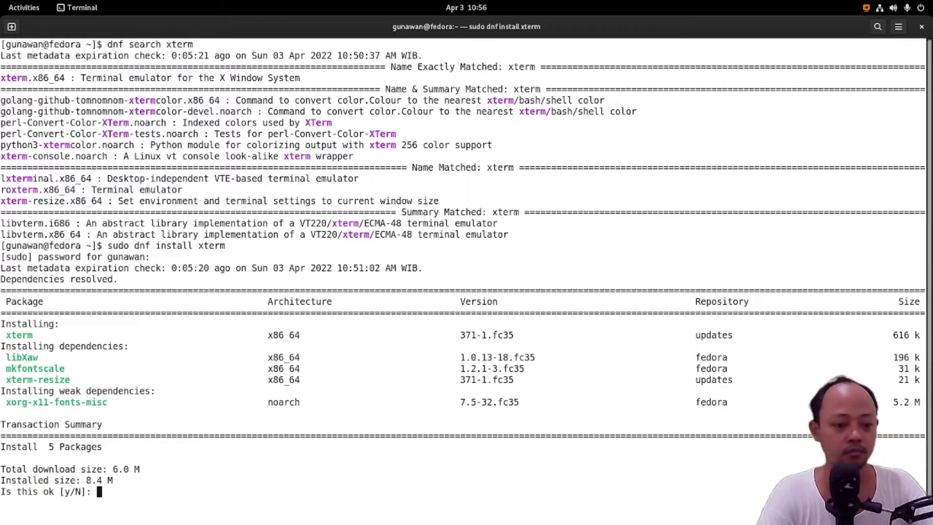
text(y)
key(Return)
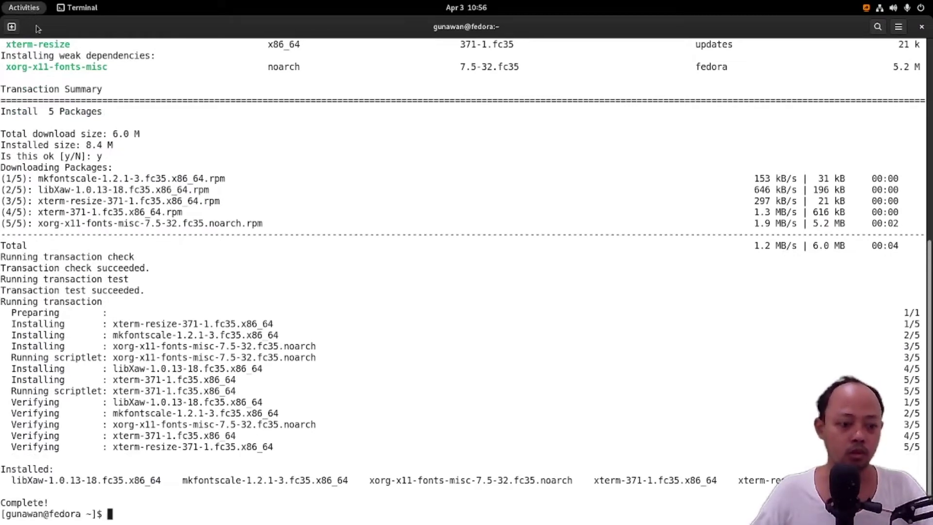
text(clear)
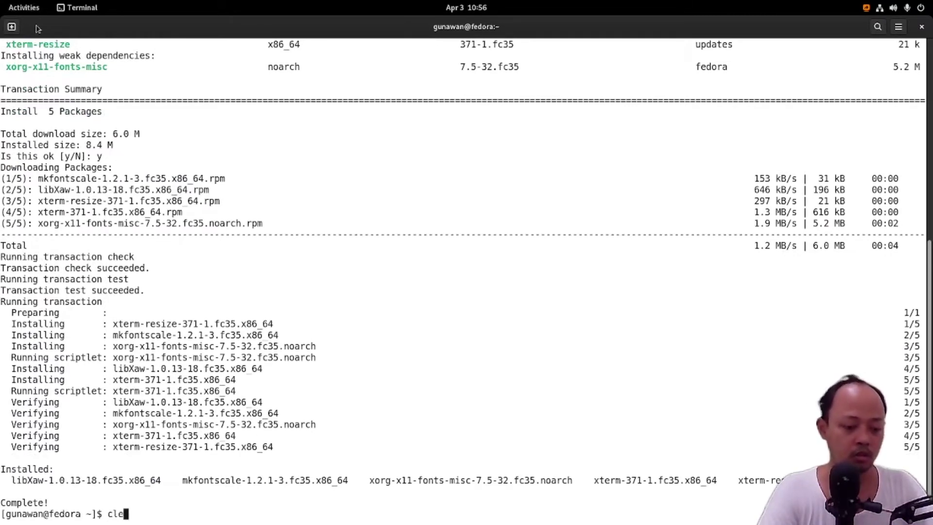
key(Return)
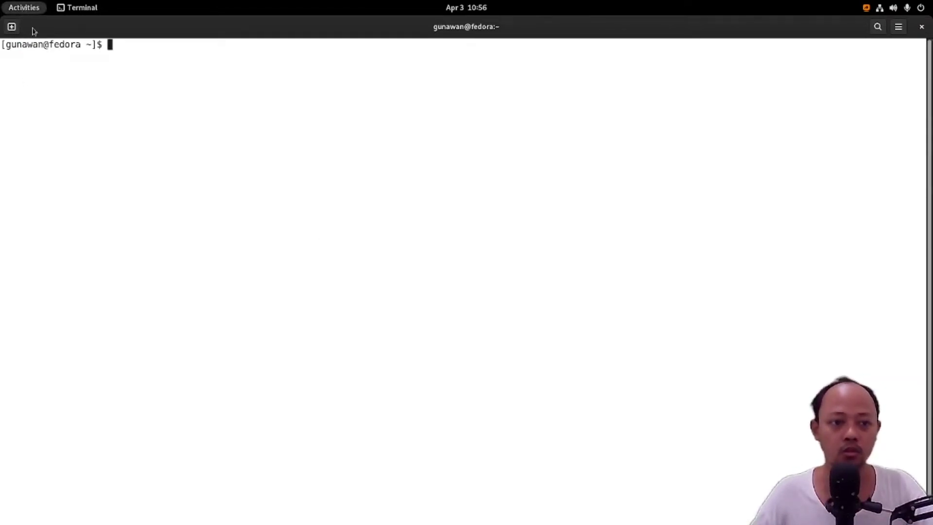
click(23, 10)
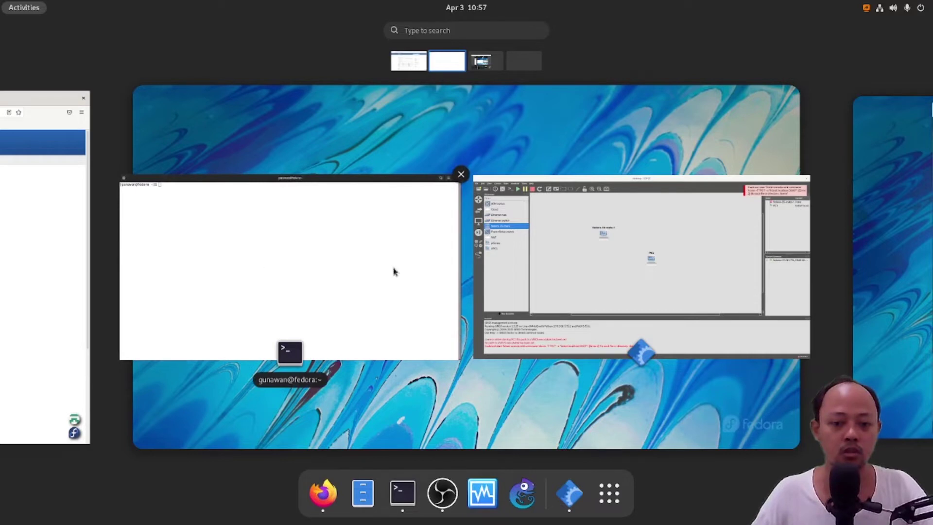
Delete the fedora-35-mate-1 node in GNS3, leaving PC1 as the only node.
click(595, 271)
drag(304, 137, 423, 209)
right_click(363, 185)
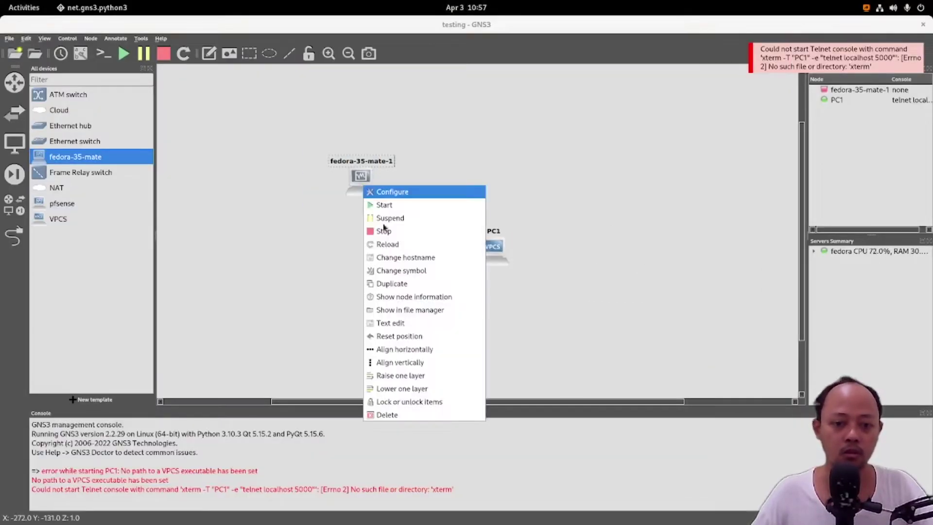
click(387, 414)
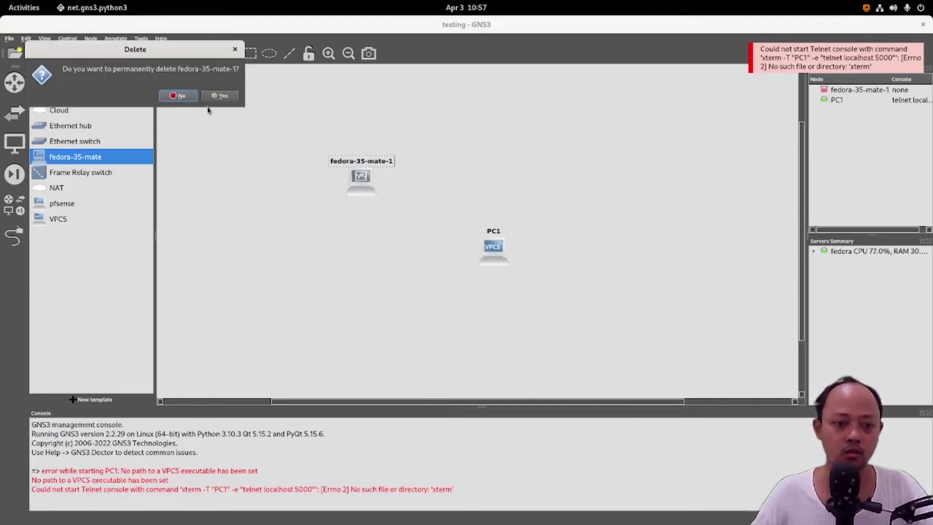
click(178, 95)
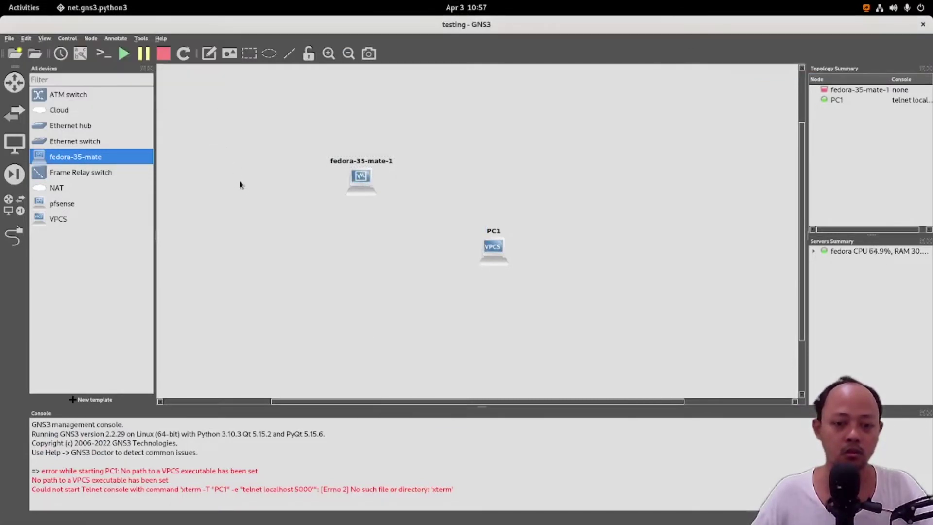
right_click(490, 251)
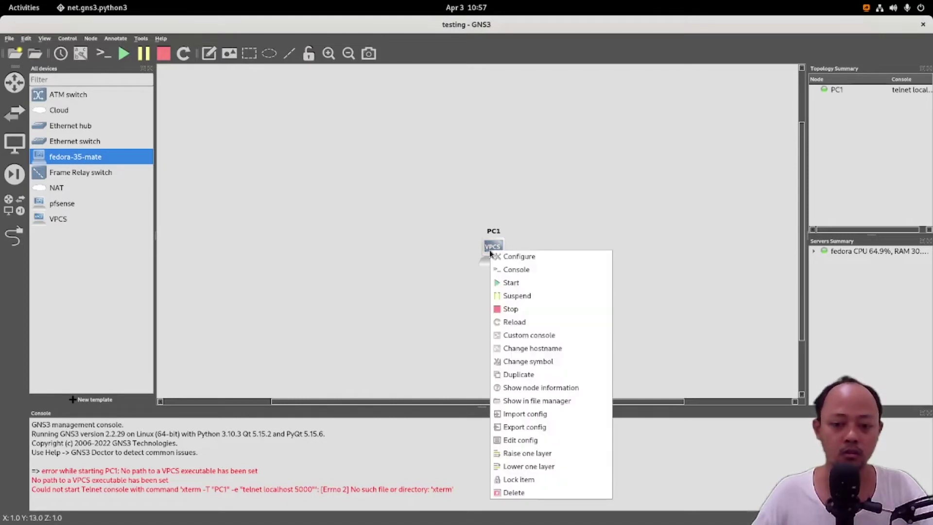
Open an enlarged xterm console to PC1 and run help to list VPCS commands.
click(530, 270)
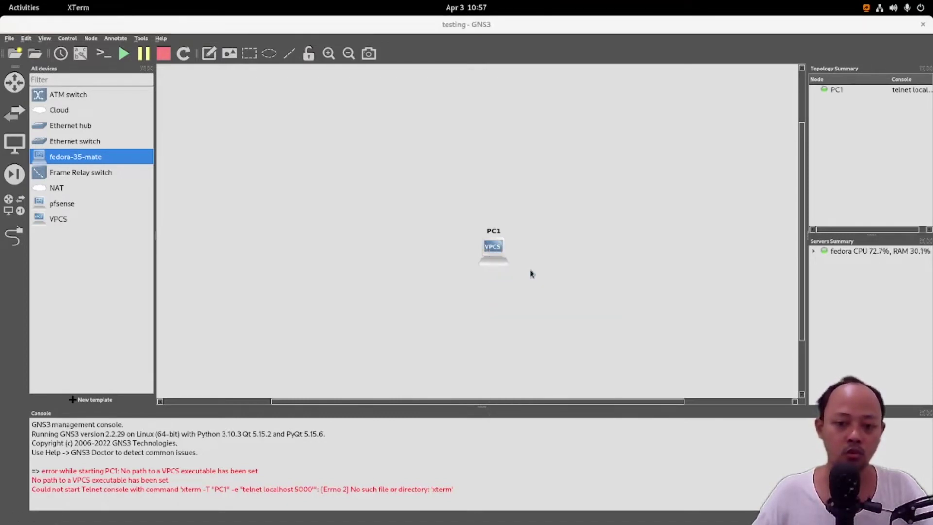
drag(184, 57, 692, 178)
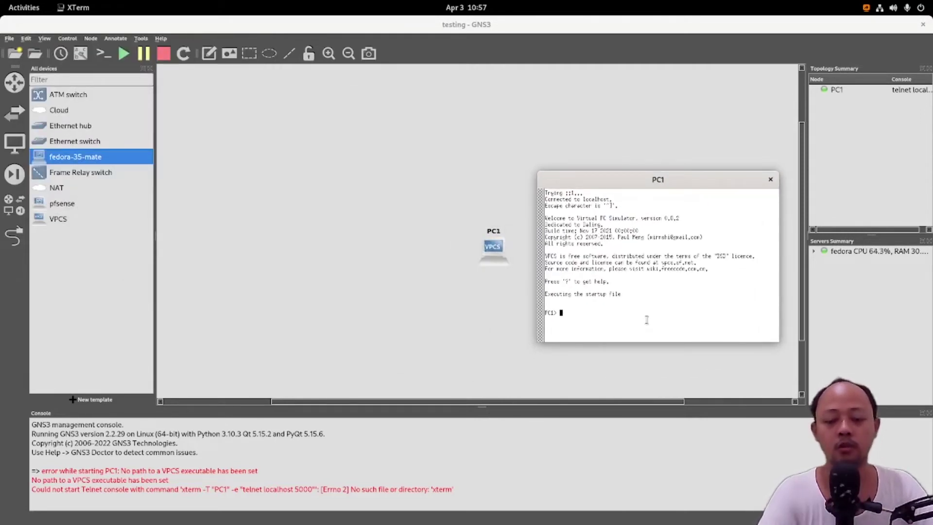
drag(606, 182, 225, 108)
drag(394, 266, 512, 369)
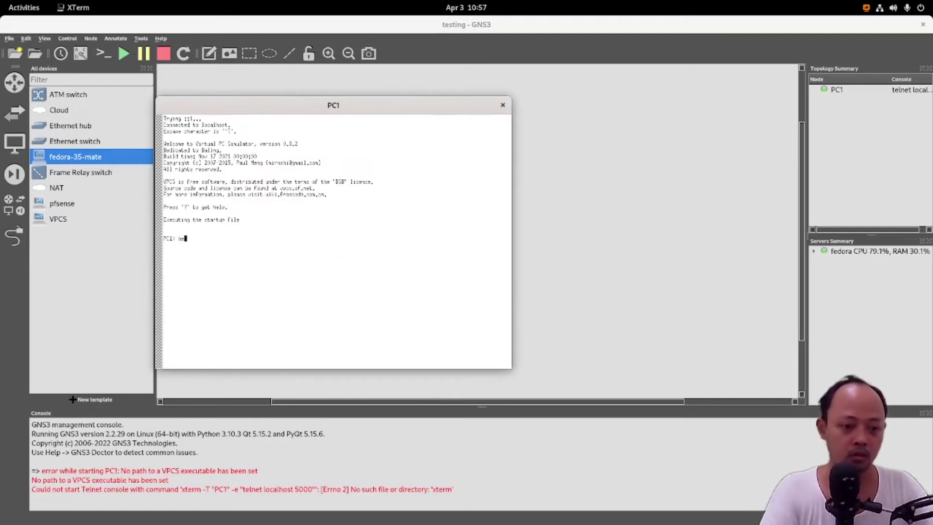
text(help)
key(Return)
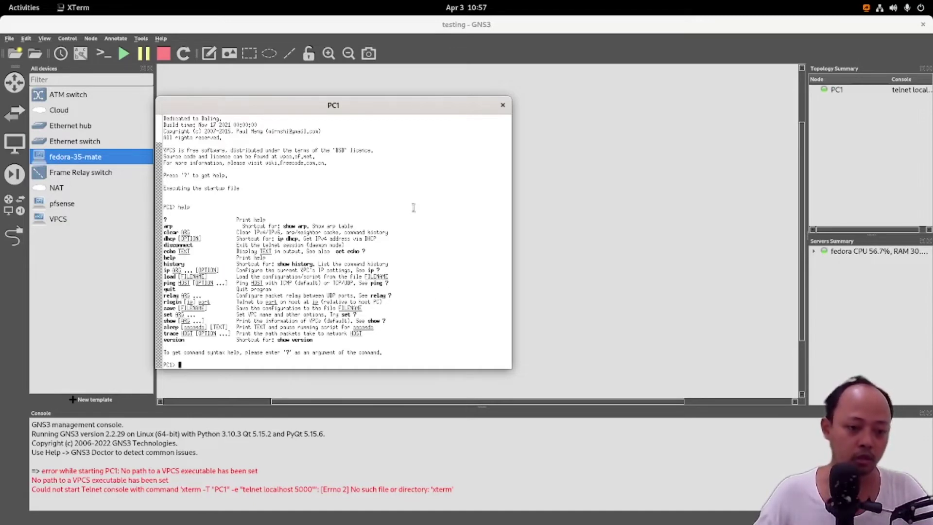
drag(418, 108, 782, 106)
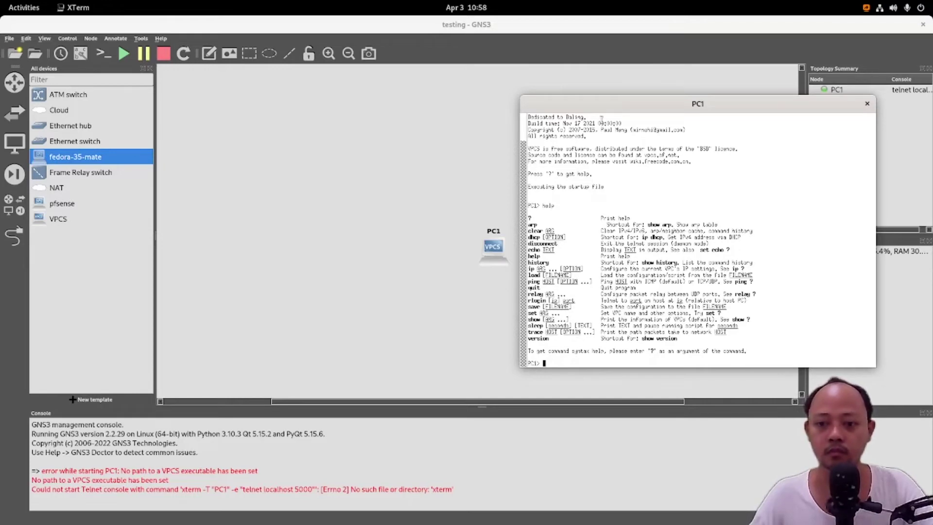
Shrink the PC1 console window and move it up and to the left.
right_click(602, 102)
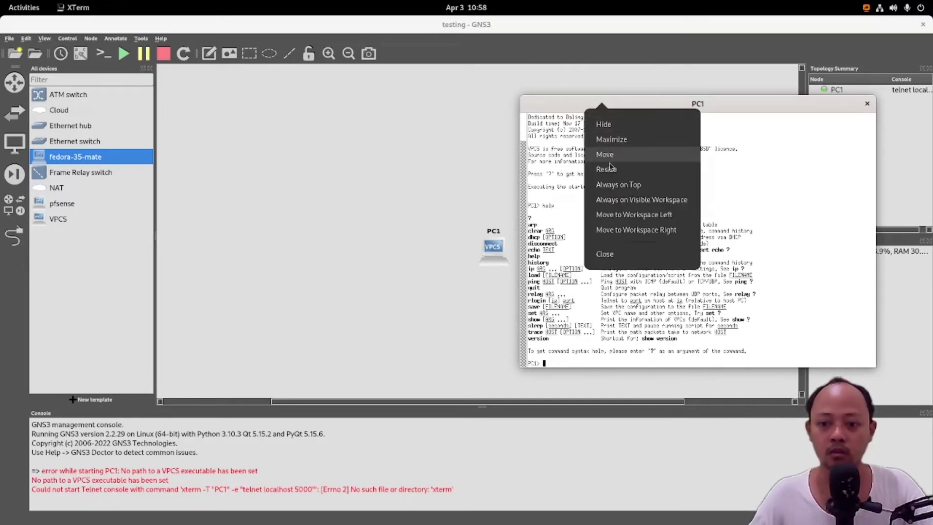
click(609, 170)
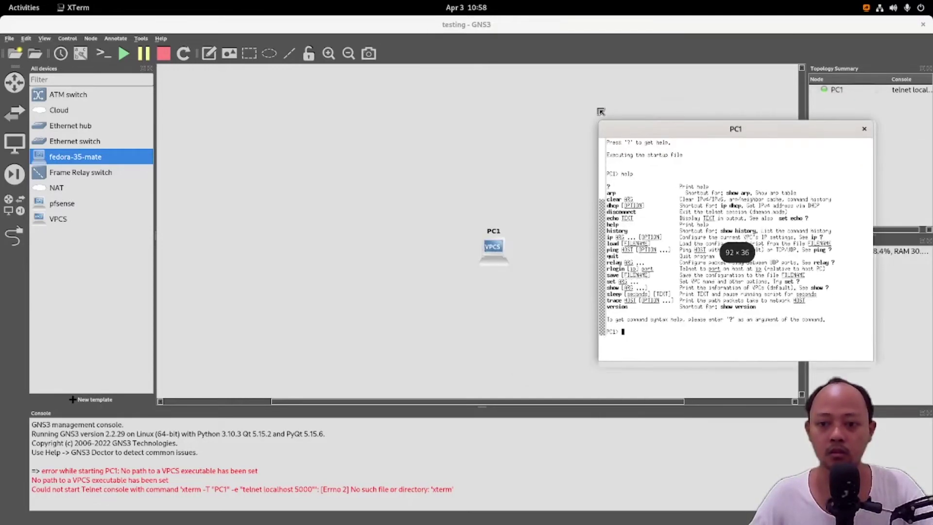
click(569, 119)
drag(585, 133, 570, 121)
right_click(570, 122)
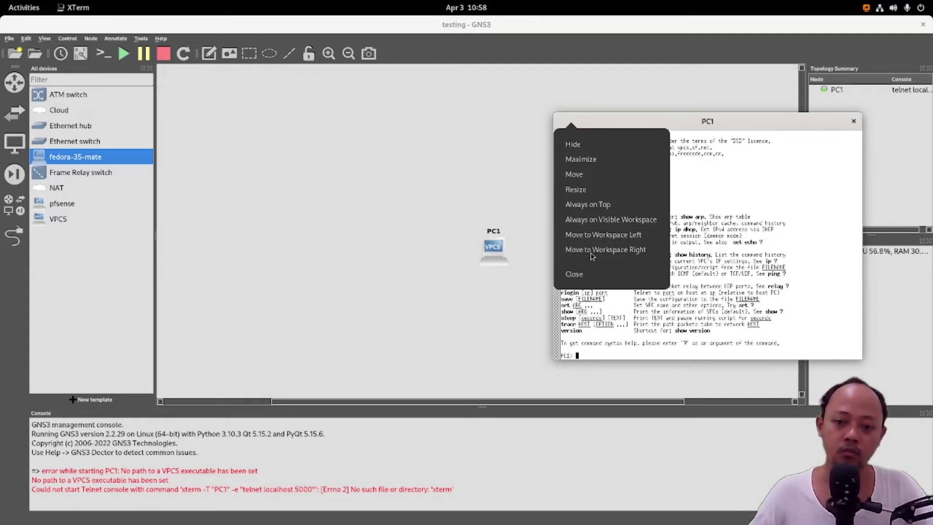
click(660, 126)
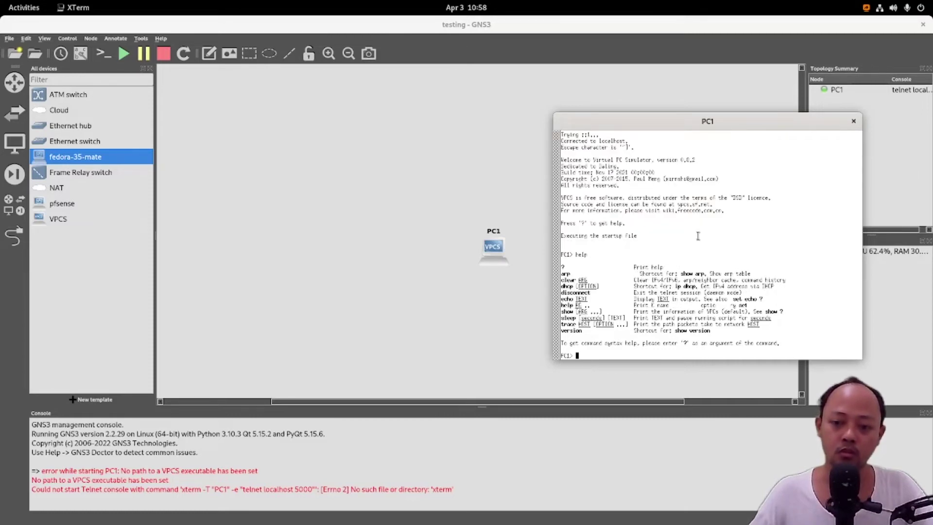
drag(659, 124, 643, 78)
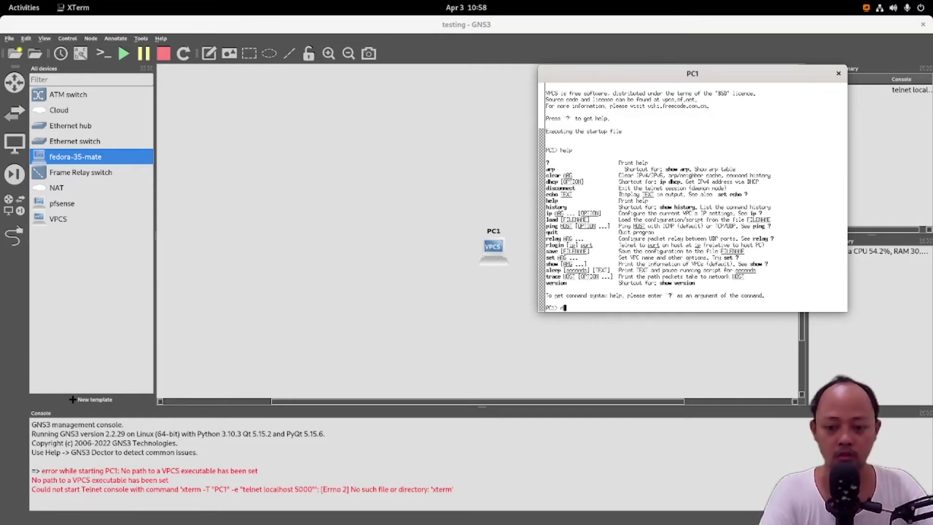
Run dhcp on PC1, which reports 'Can't find dhcp server', then close the console.
text(p)
key(Return)
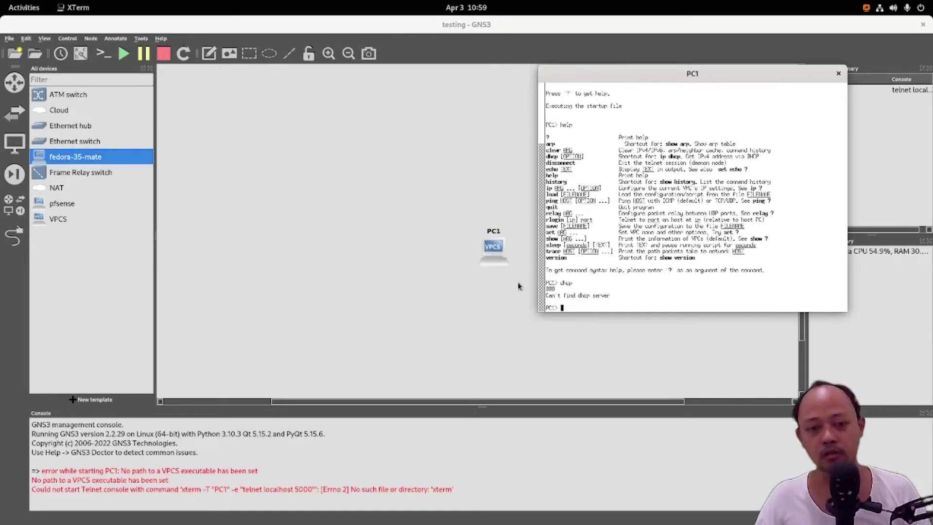
click(839, 76)
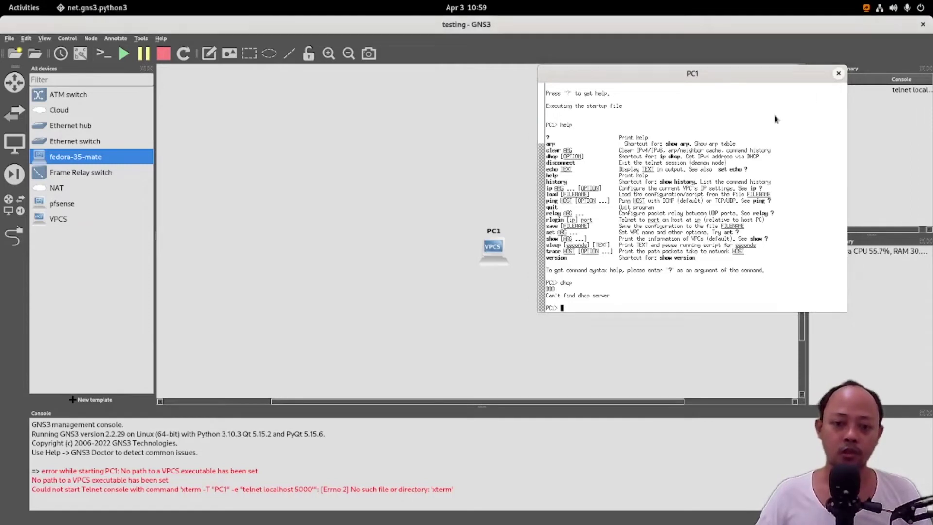
Select PC1 and permanently delete it from the testing project.
drag(454, 208, 530, 284)
right_click(498, 258)
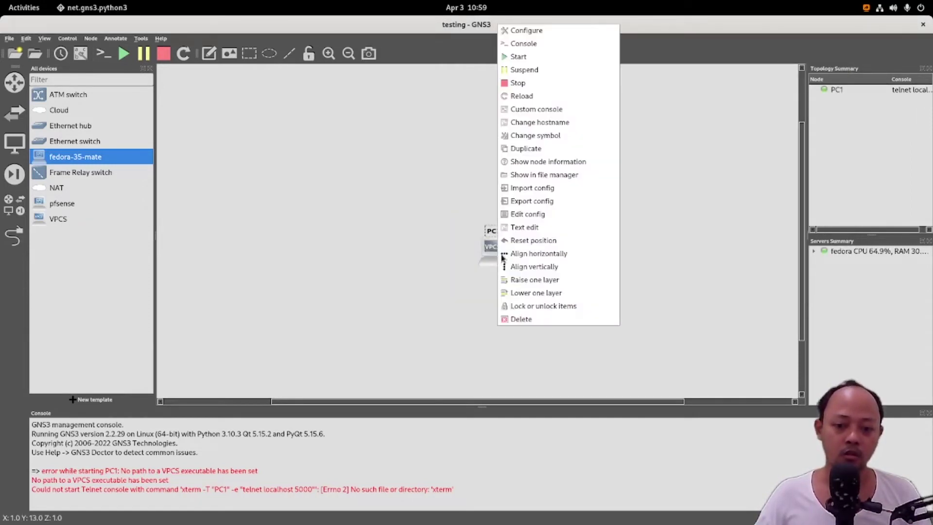
click(531, 320)
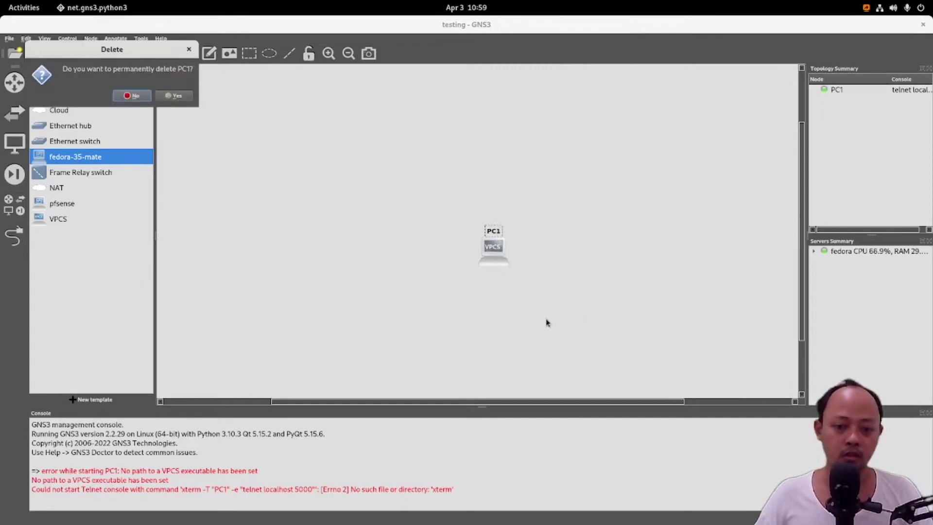
click(175, 95)
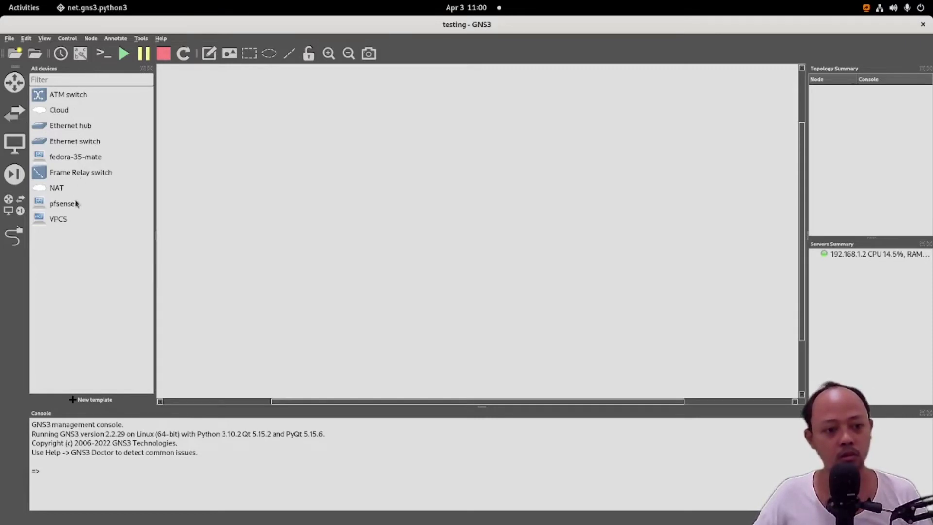
Add pfsense-1, Switch1 just below it, a VPCS PC1 and a fedora-35-mate node to the canvas.
drag(53, 208, 526, 174)
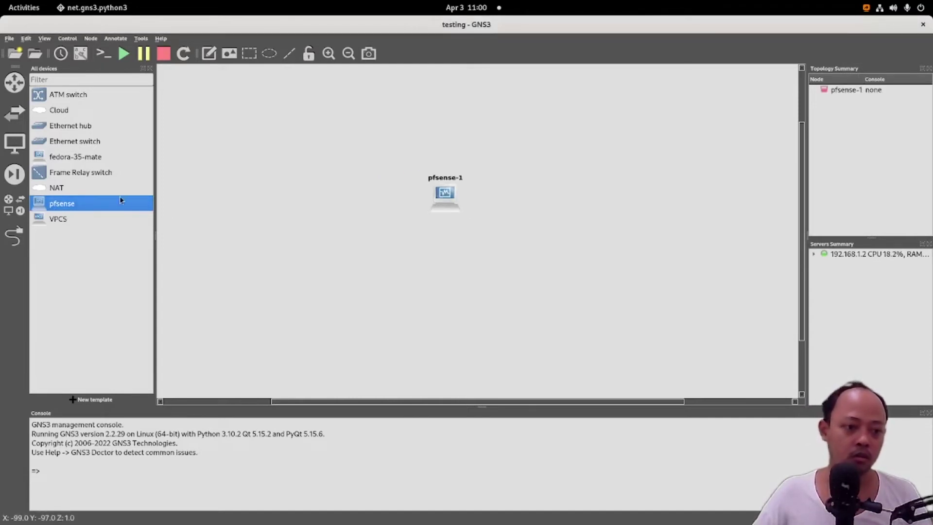
click(73, 140)
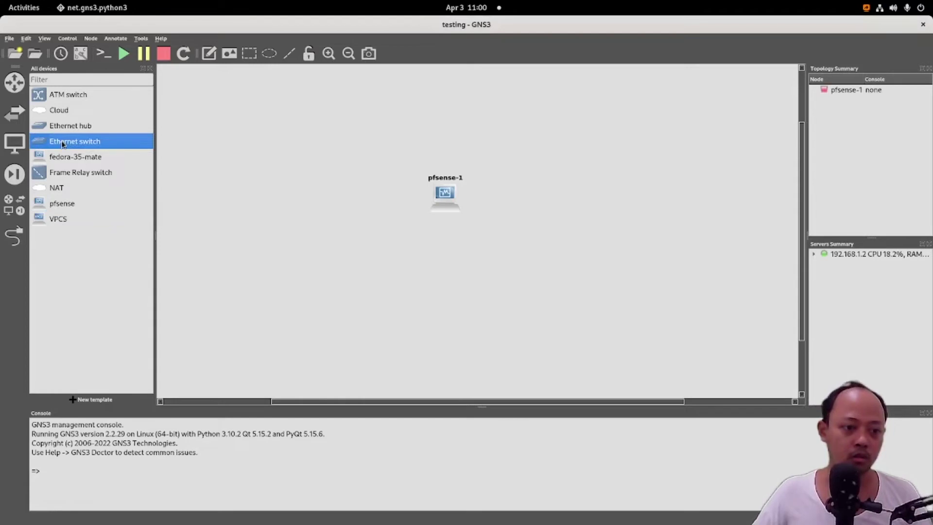
drag(69, 141, 481, 257)
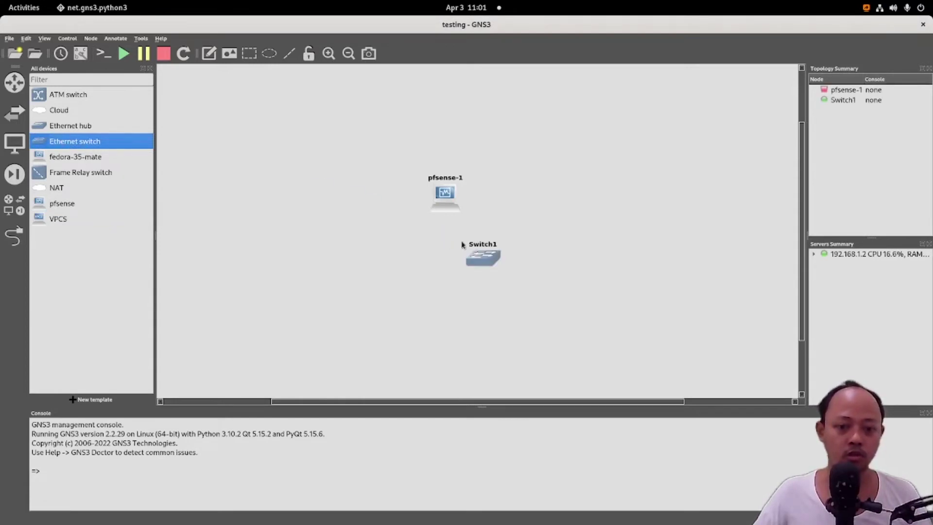
drag(440, 199, 432, 175)
drag(483, 259, 472, 240)
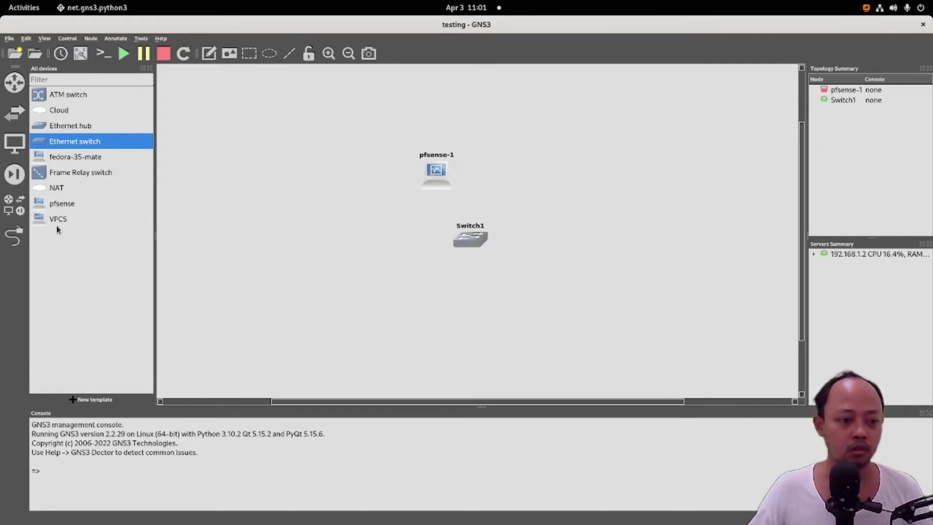
drag(55, 221, 584, 301)
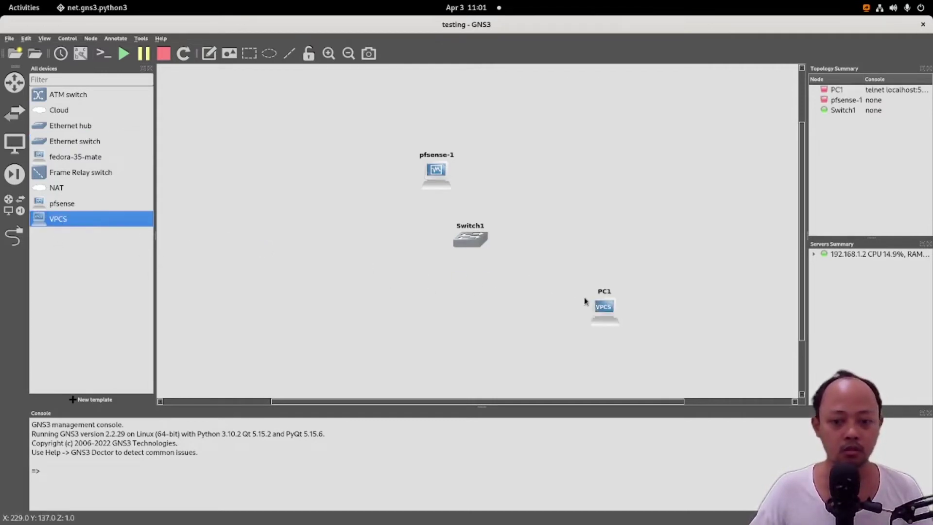
drag(67, 160, 393, 305)
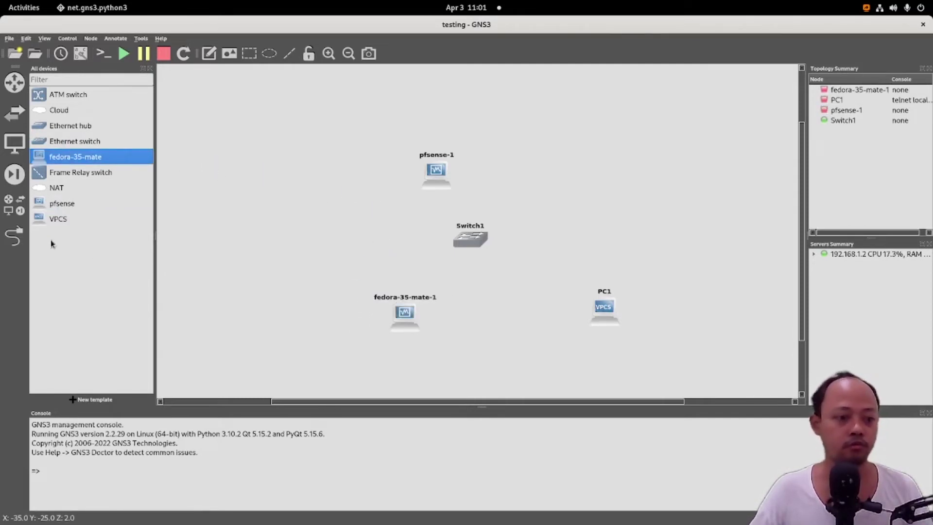
Link pfsense-1's Ethernet1 to Switch1's Ethernet0.
click(15, 236)
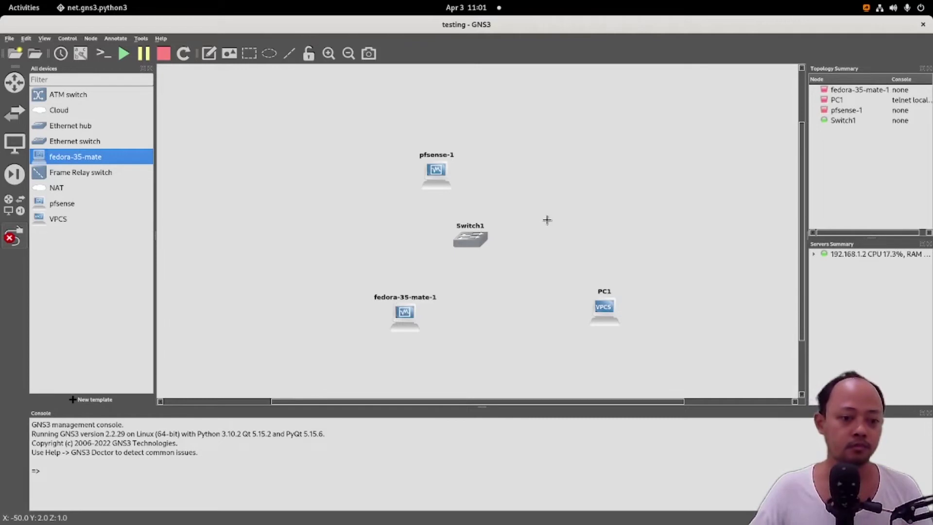
click(437, 176)
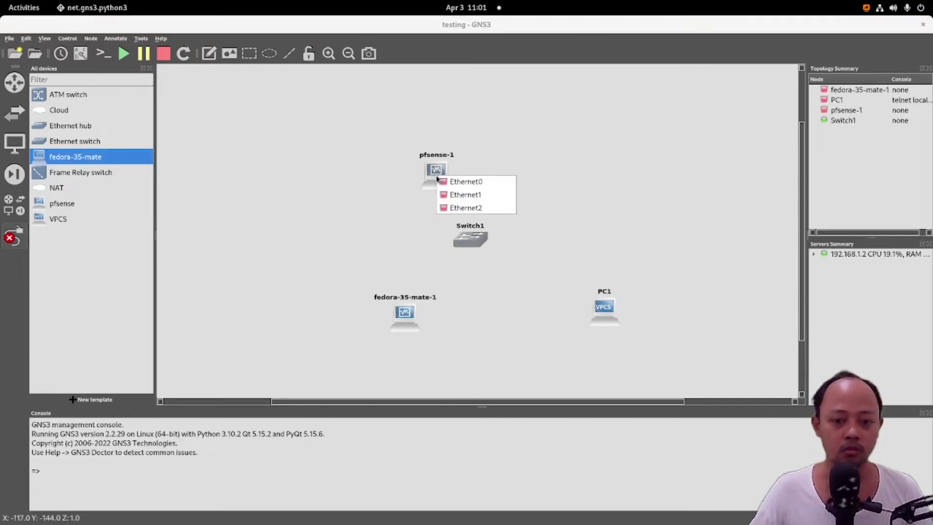
click(462, 194)
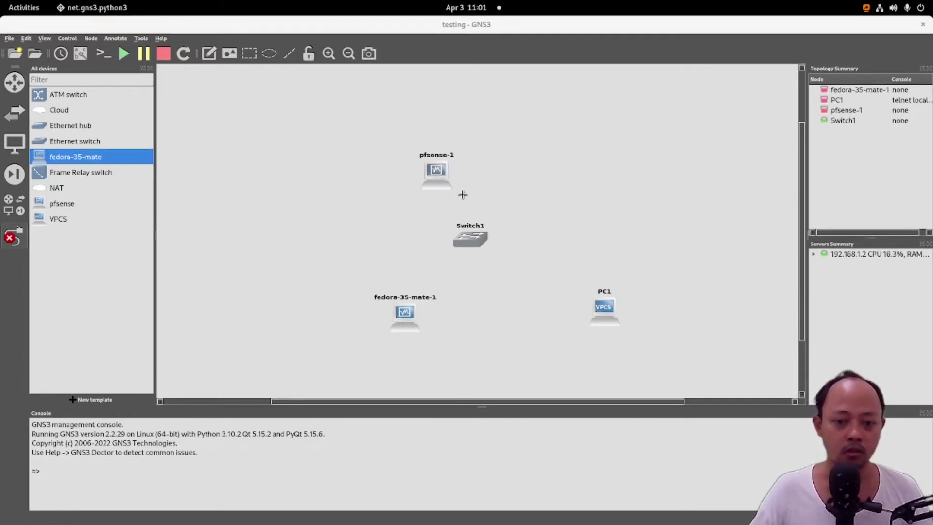
click(466, 239)
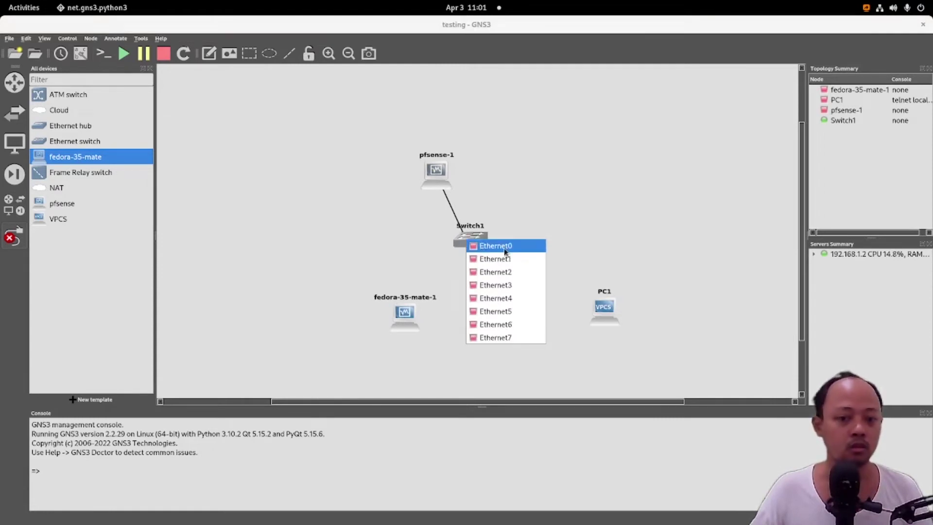
click(503, 247)
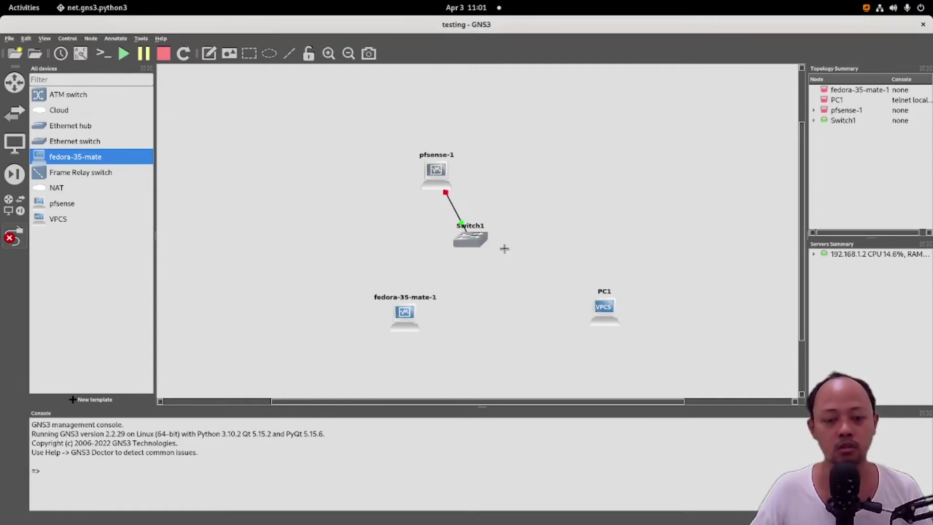
click(14, 236)
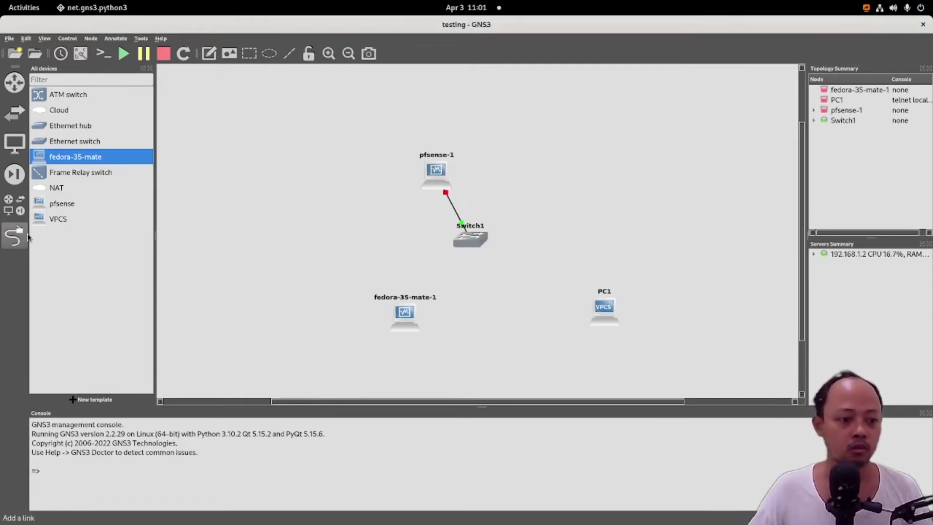
Add a NAT1 cloud at the upper left and link it to pfsense-1's Ethernet0.
click(48, 191)
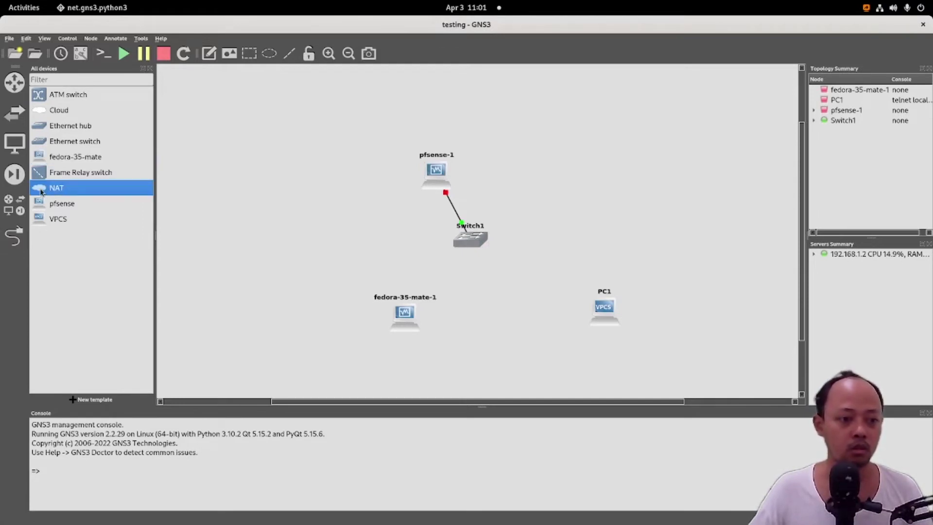
drag(41, 192, 267, 166)
drag(298, 128, 273, 124)
click(14, 237)
click(308, 124)
click(318, 135)
click(437, 170)
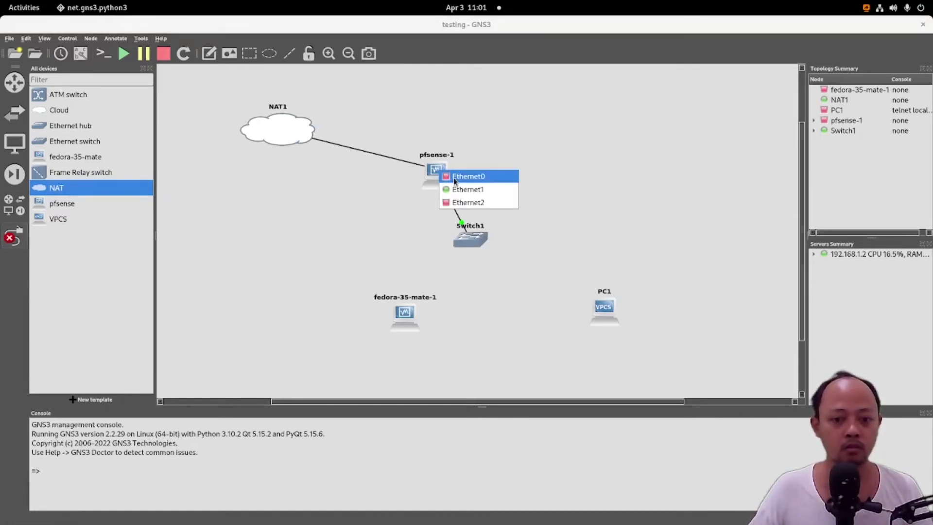
click(455, 176)
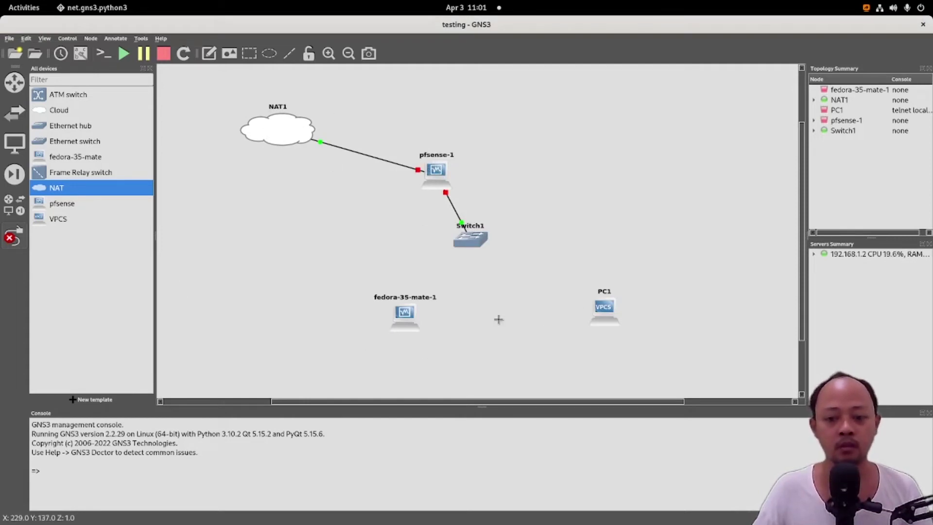
Cable fedora-35-mate-1 to Switch1 Ethernet1 and PC1 to Ethernet2, then place pfsense-1 above Switch1.
click(401, 315)
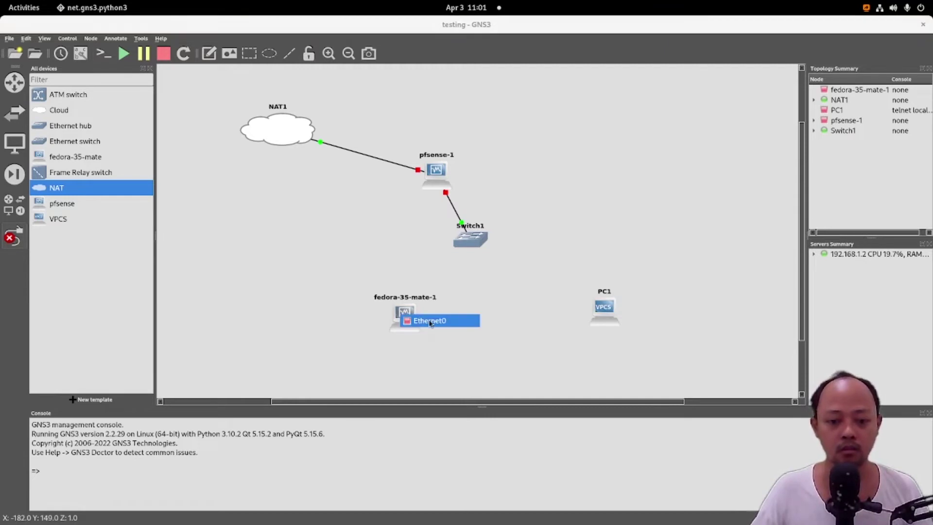
click(429, 320)
click(465, 240)
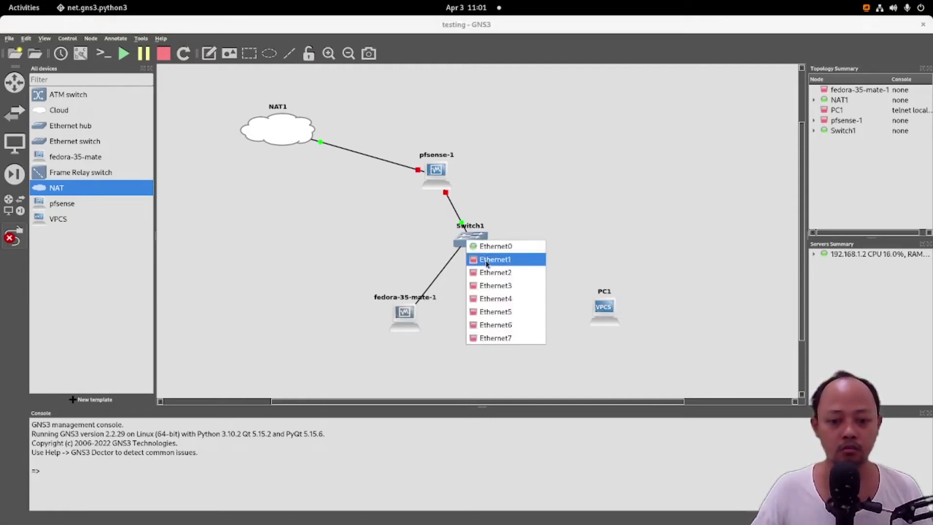
click(486, 259)
click(607, 309)
click(625, 318)
click(476, 240)
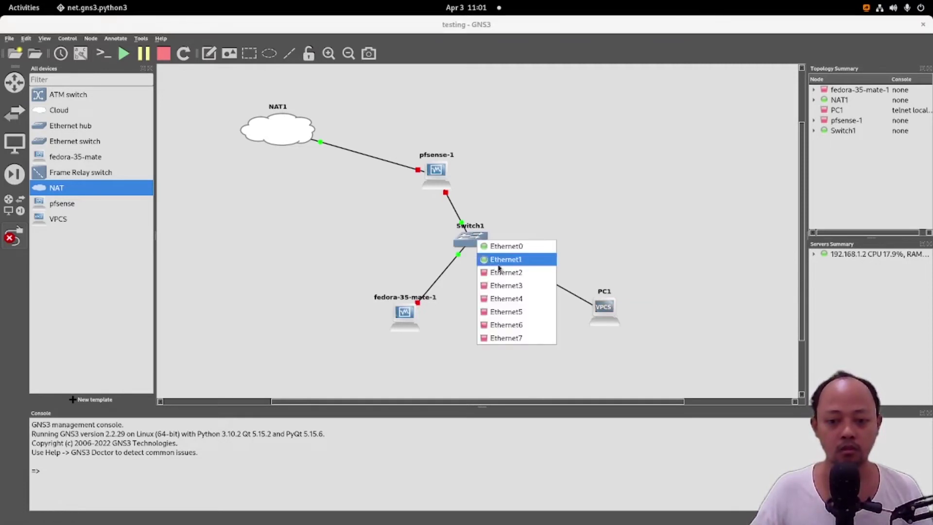
click(503, 272)
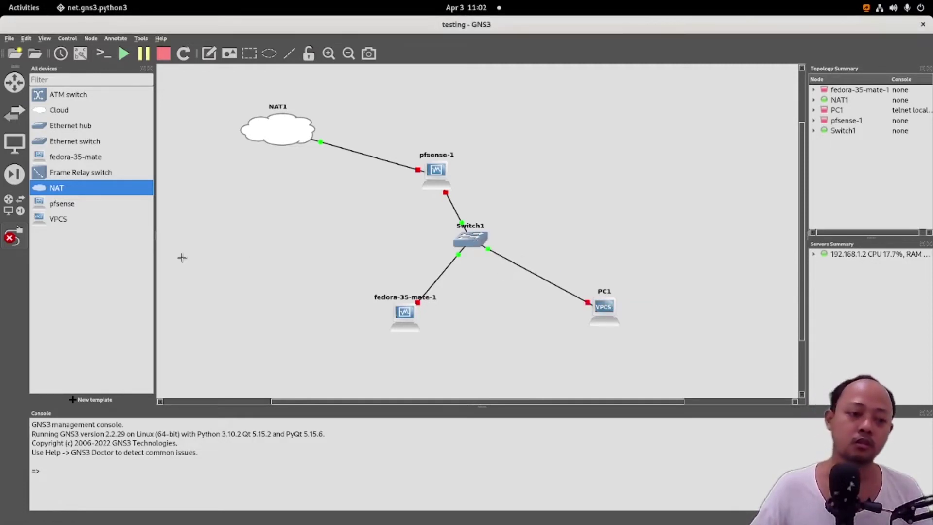
click(14, 237)
drag(441, 175, 466, 134)
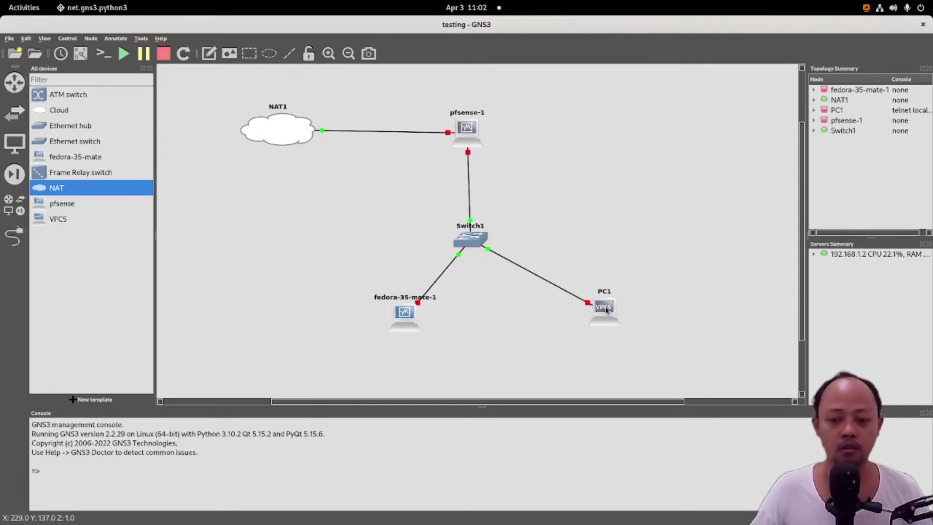
Start PC1 and rerun dhcp in its console, which still reports 'Can't find dhcp server'.
right_click(604, 306)
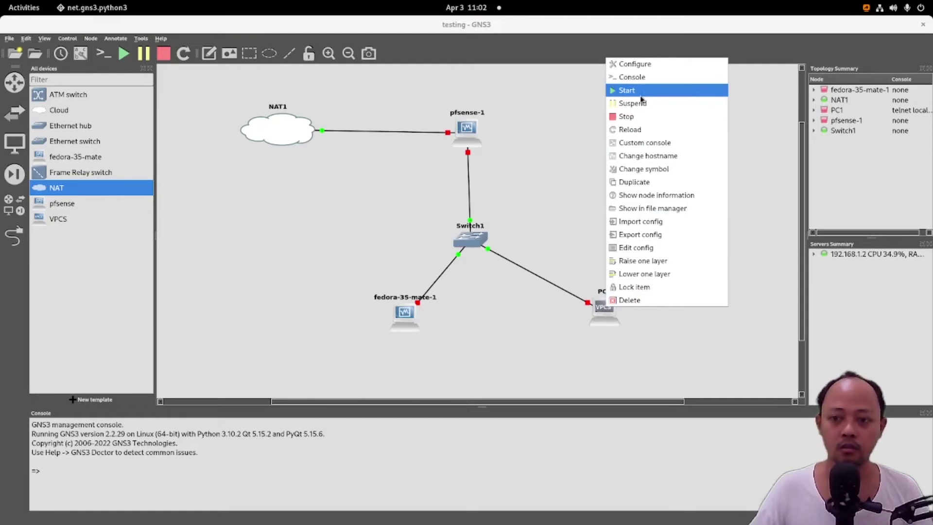
click(639, 94)
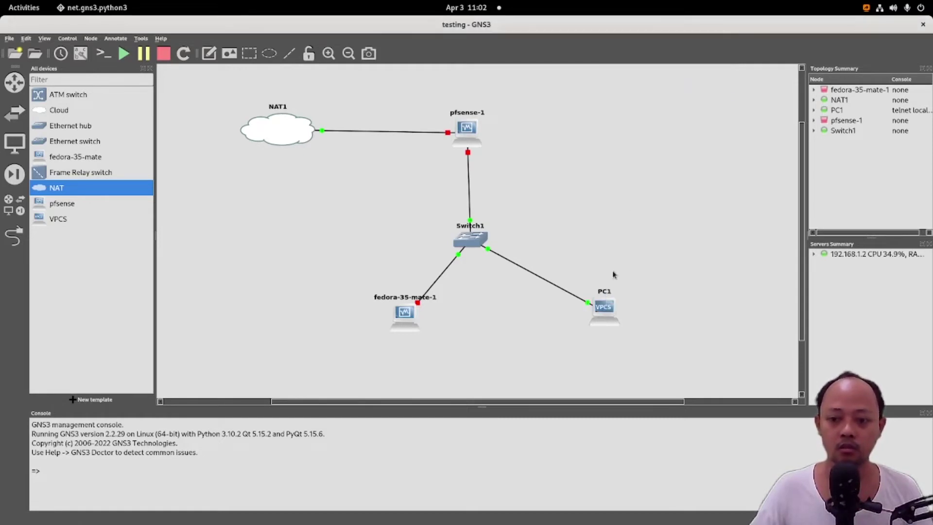
right_click(601, 304)
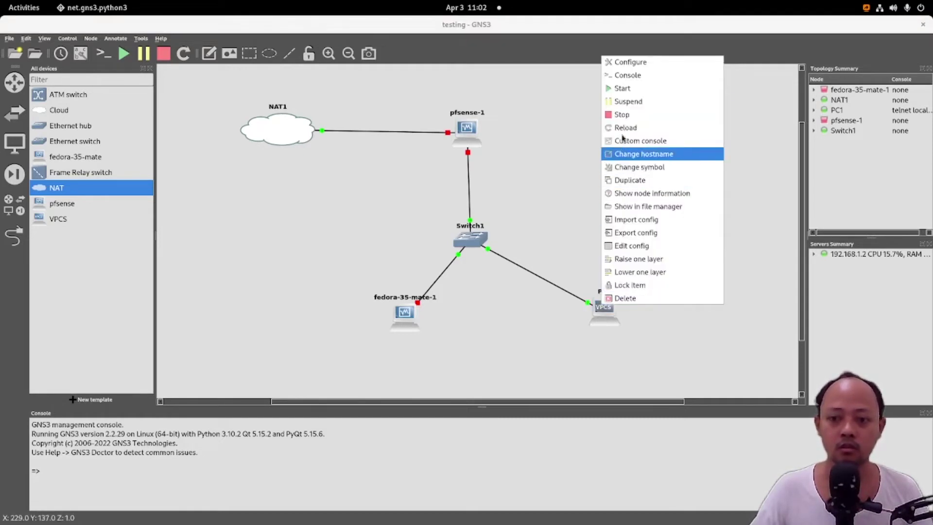
click(628, 76)
drag(181, 51, 693, 83)
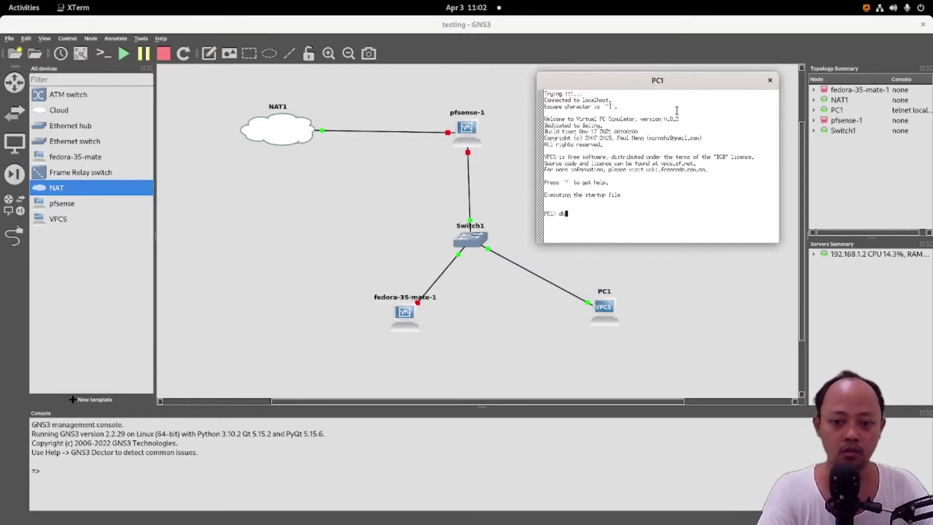
key(Return)
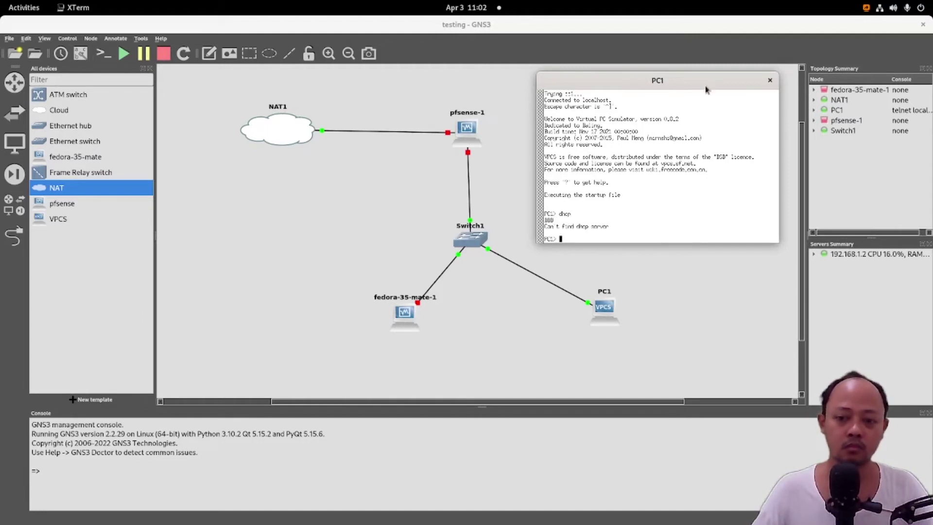
drag(699, 80, 756, 71)
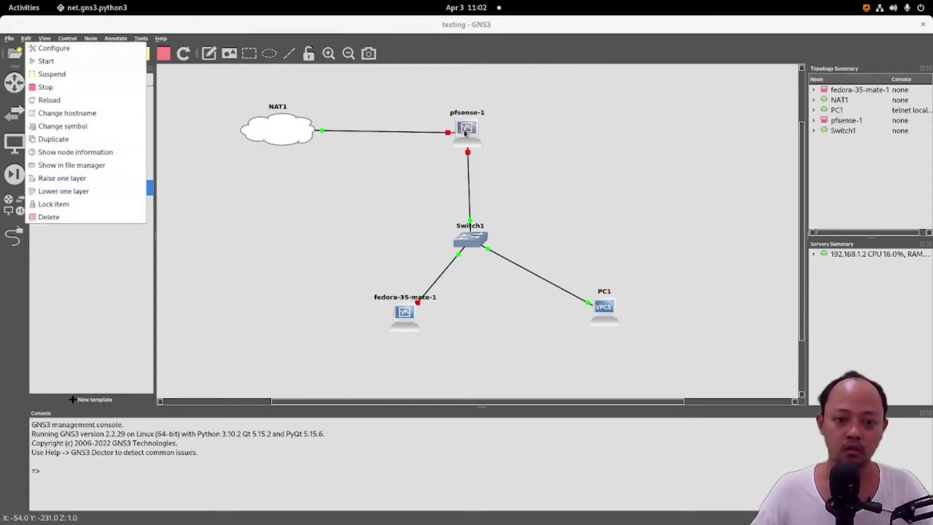
Start pfsense-1 and let it boot to the console menu, with WAN 192.168.122.197/24 and LAN 192.168.1.1/24.
click(79, 59)
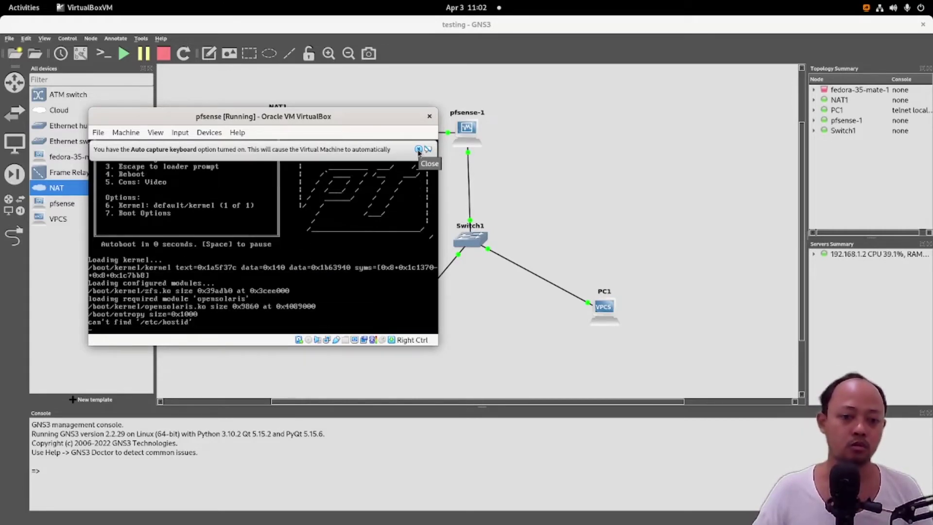
drag(381, 119, 725, 94)
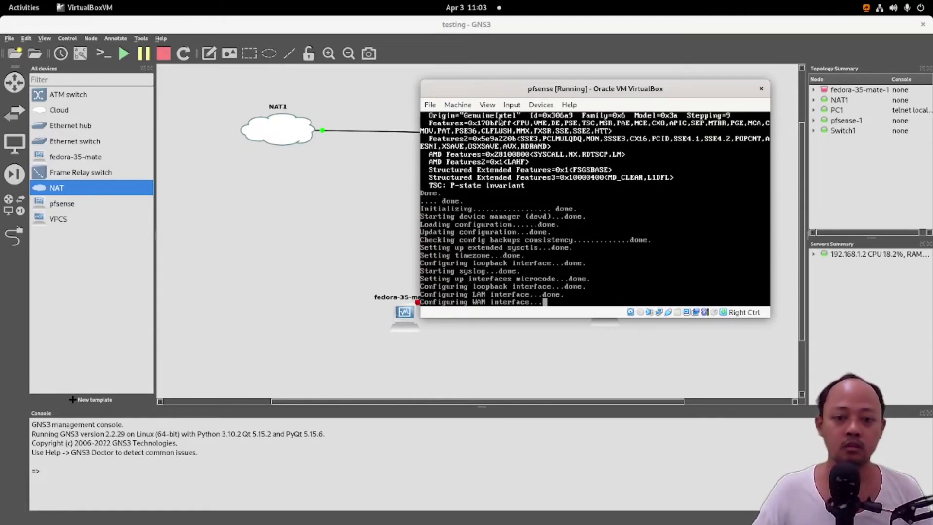
drag(509, 93, 375, 136)
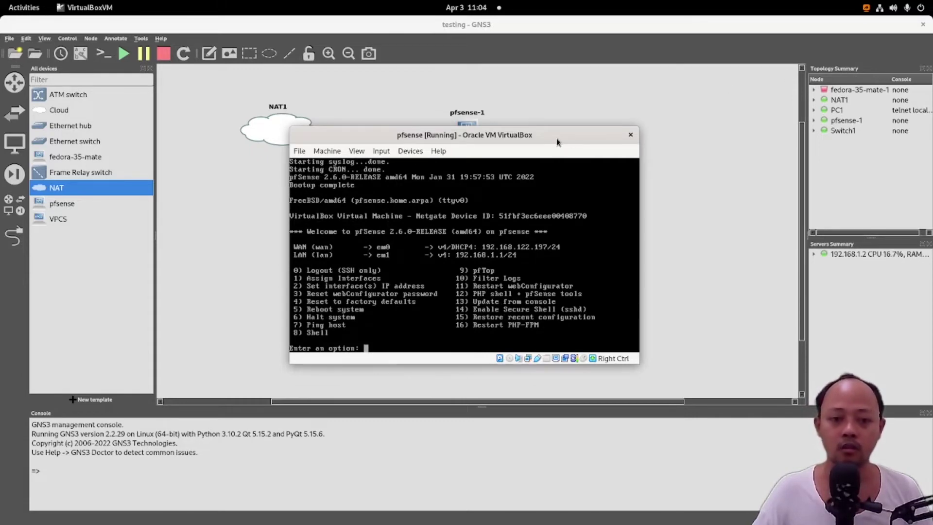
drag(546, 139, 814, 42)
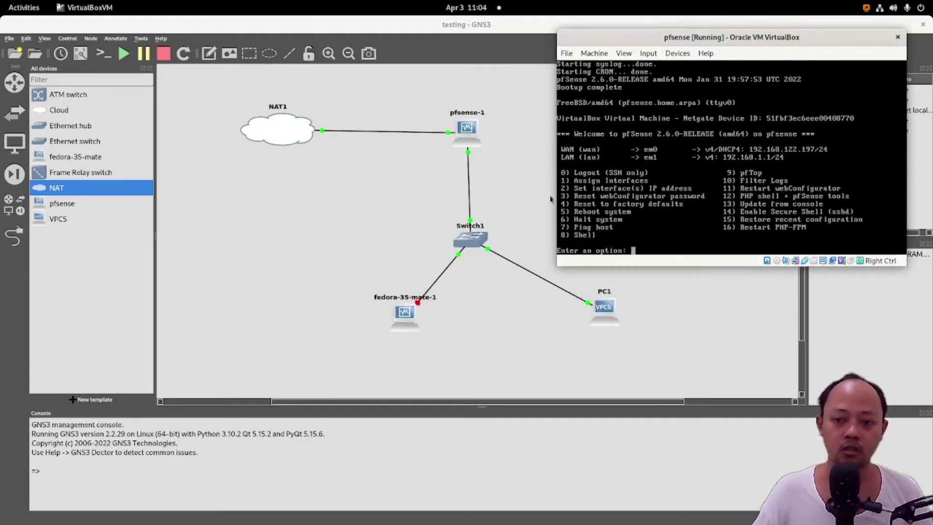
Run dhcp on PC1 to lease 192.168.1.101/24 with gateway 192.168.1.1.
right_click(605, 307)
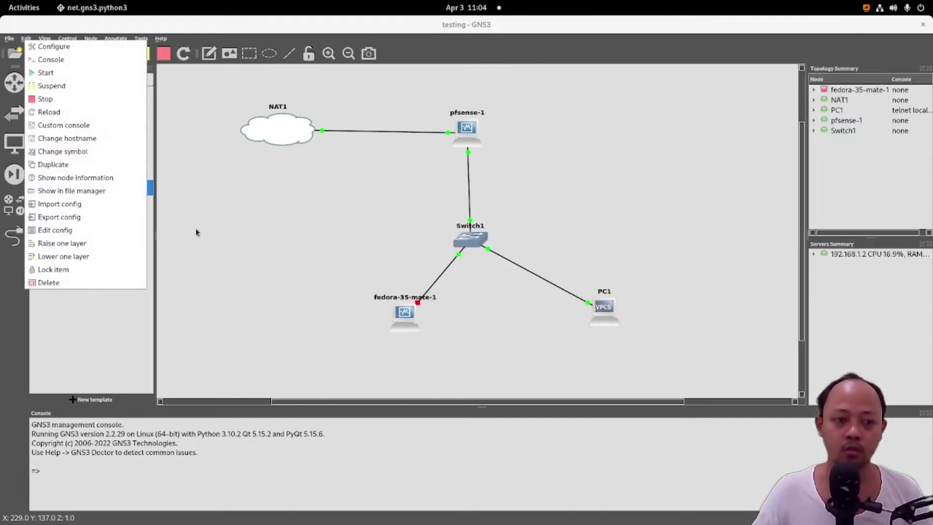
click(85, 60)
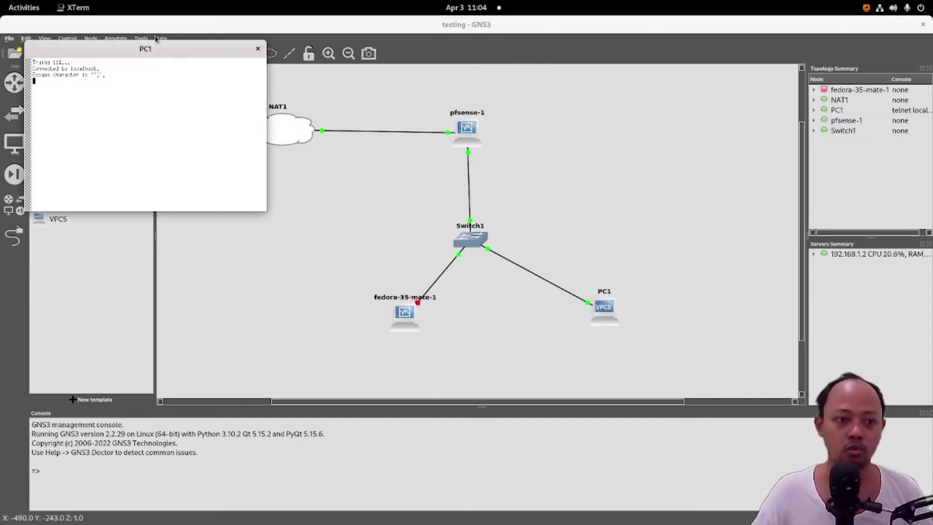
drag(172, 55, 683, 99)
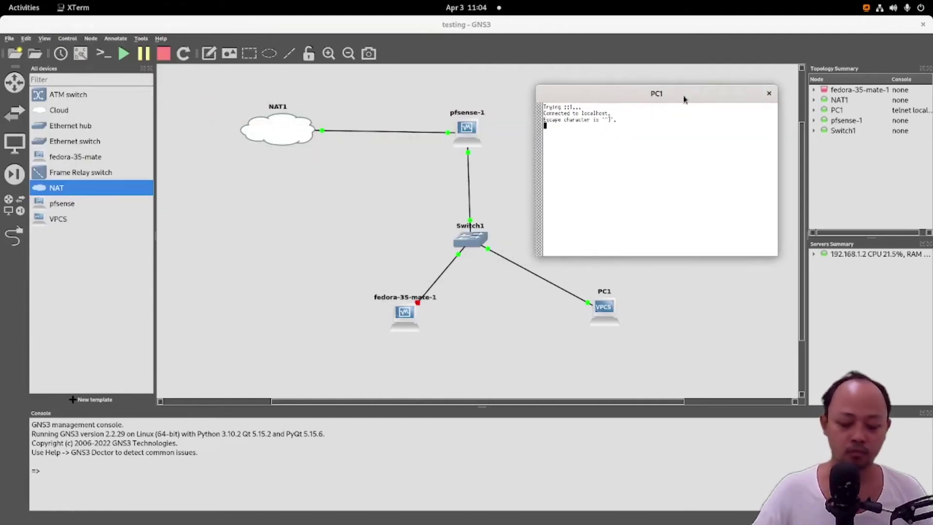
key(Return)
text(dhcp)
key(Return)
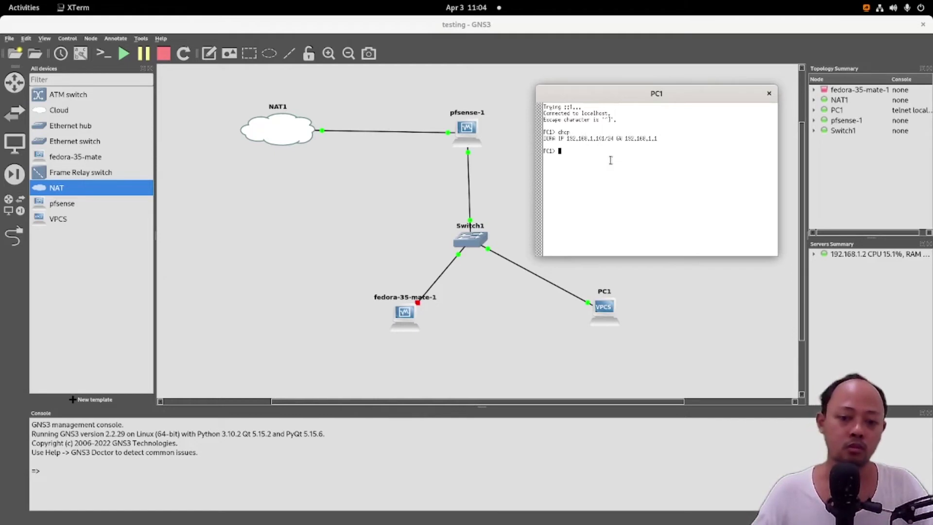
Ping google.com from PC1, getting replies from 142.251.12.101, then stop the ping.
text(ping)
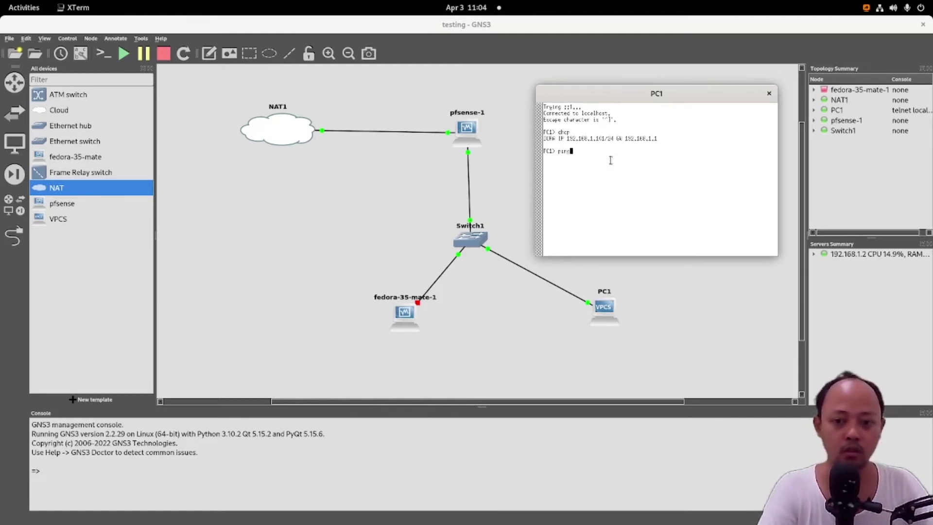
text( google.com)
key(Return)
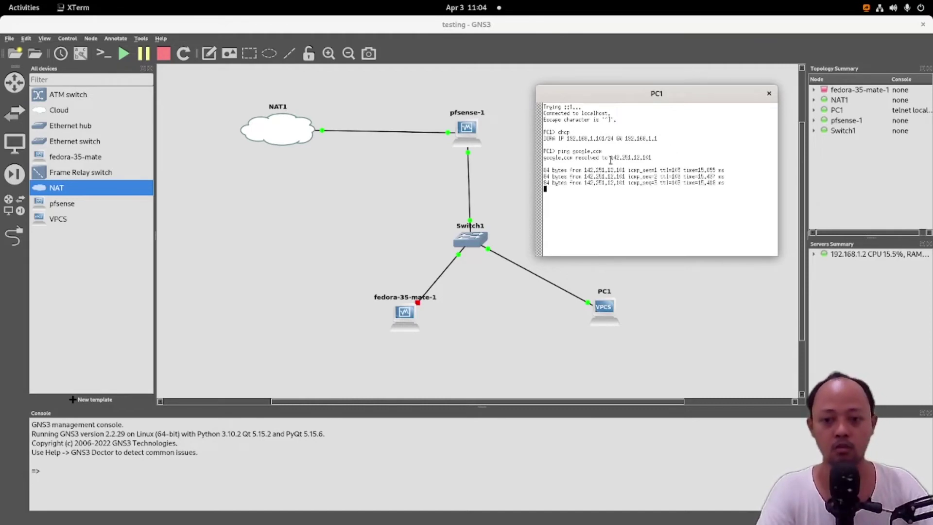
key(ctrl+c)
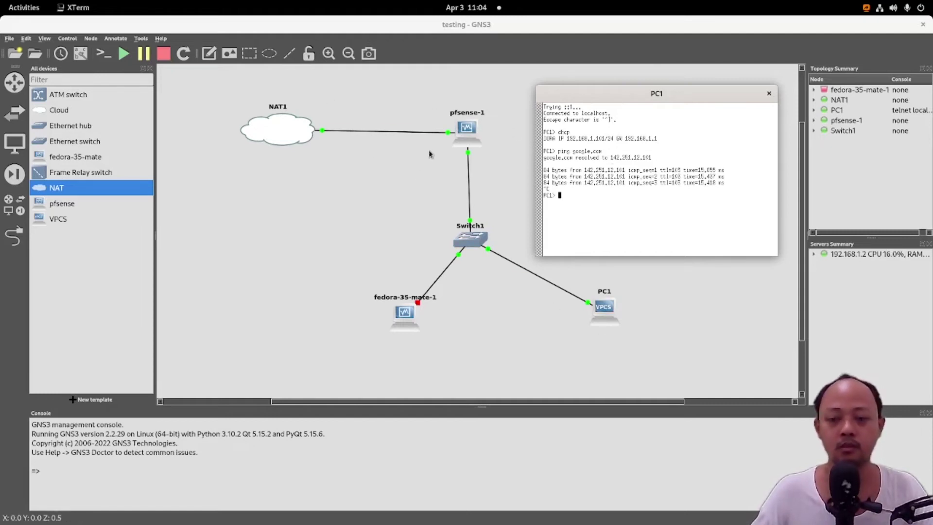
Start the fedora-35-mate-1 VM booting Fedora and move PC1 closer to Switch1.
right_click(404, 313)
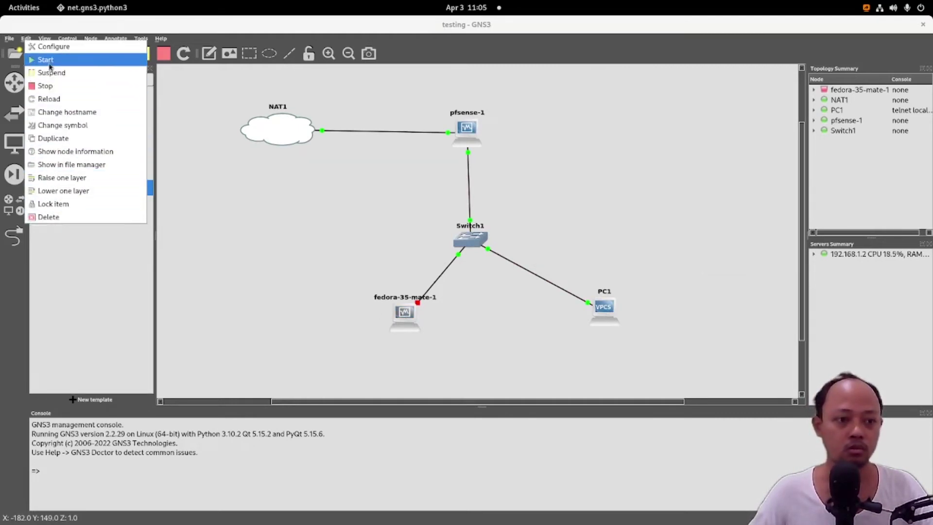
click(51, 47)
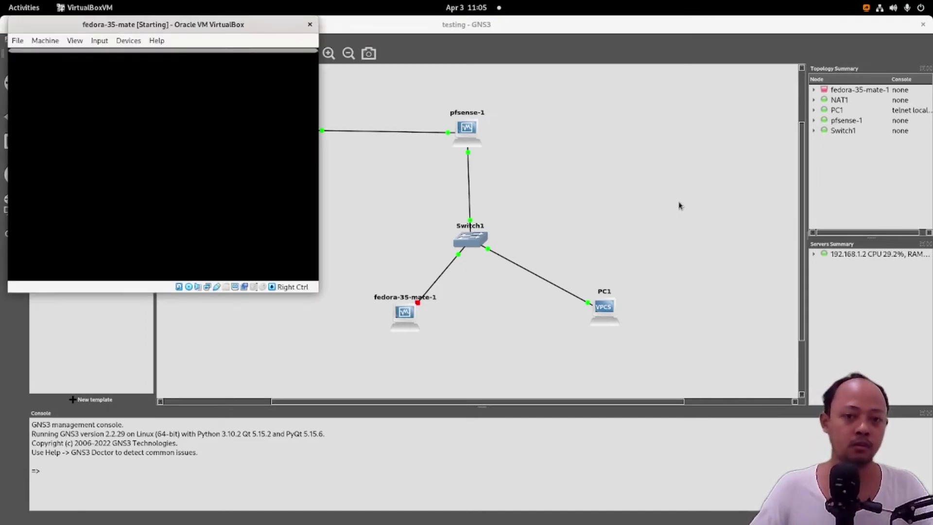
key(Return)
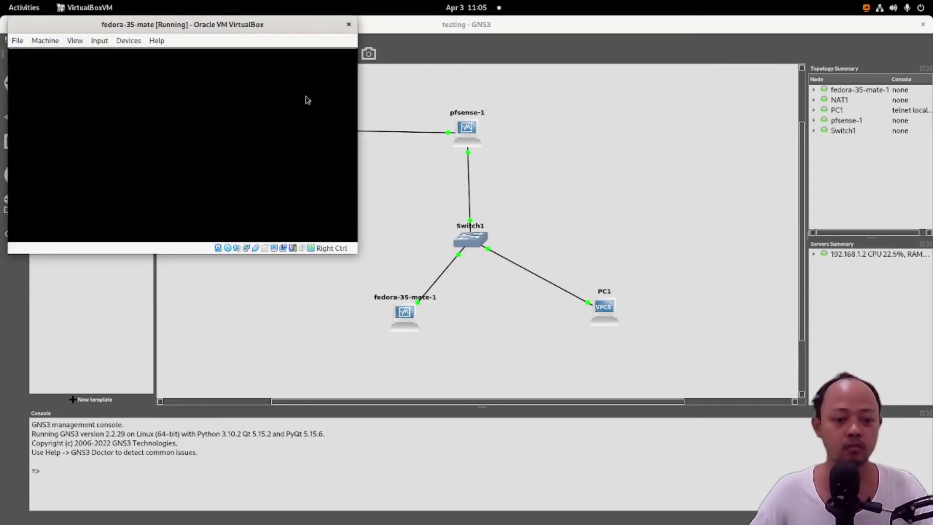
drag(297, 29, 828, 49)
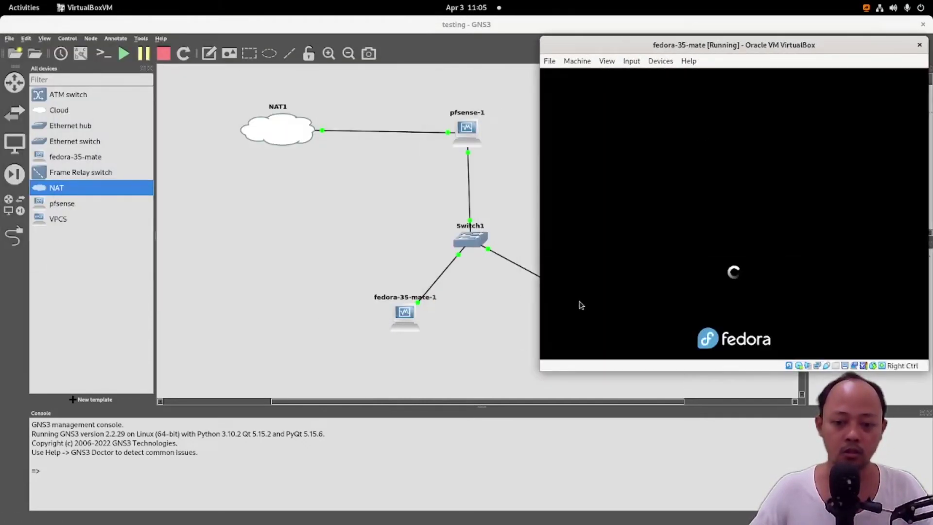
click(340, 268)
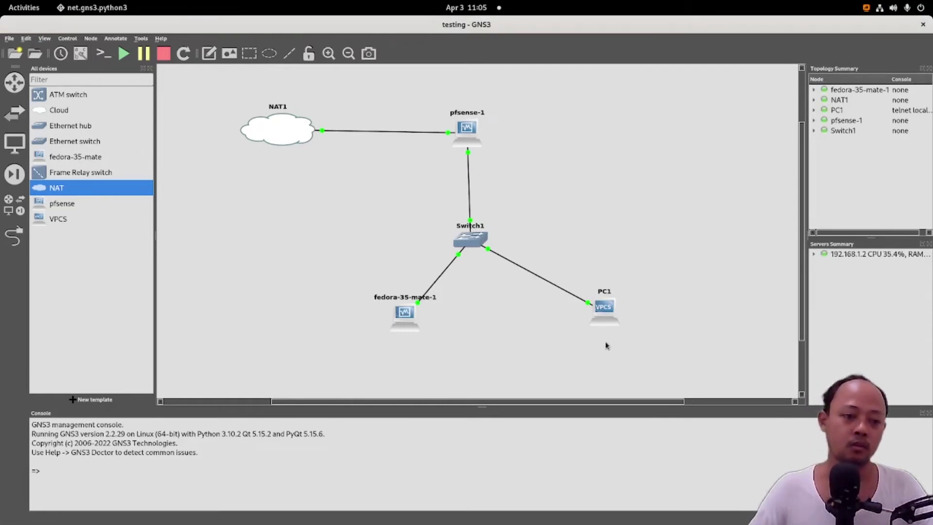
drag(605, 307, 536, 311)
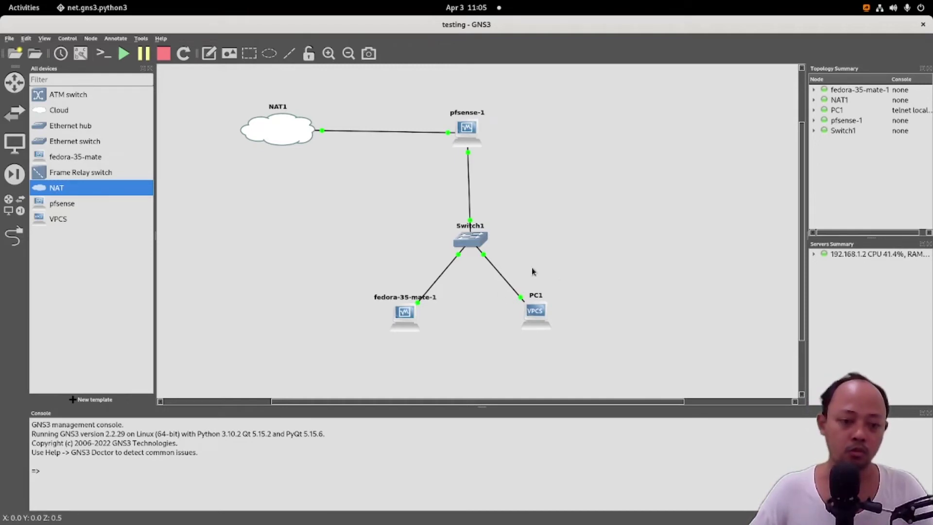
Bring the Fedora VM window to the centre and launch Firefox inside it.
key(alt+Tab)
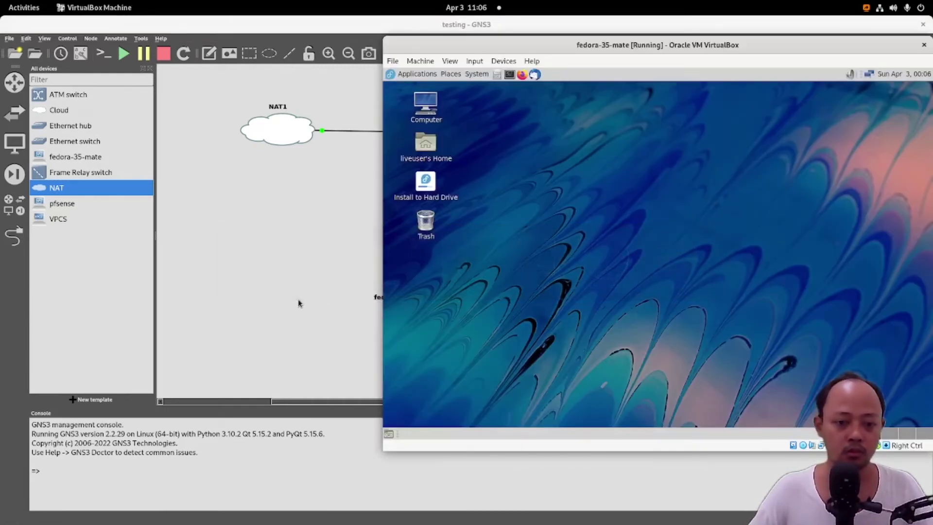
drag(753, 44, 471, 84)
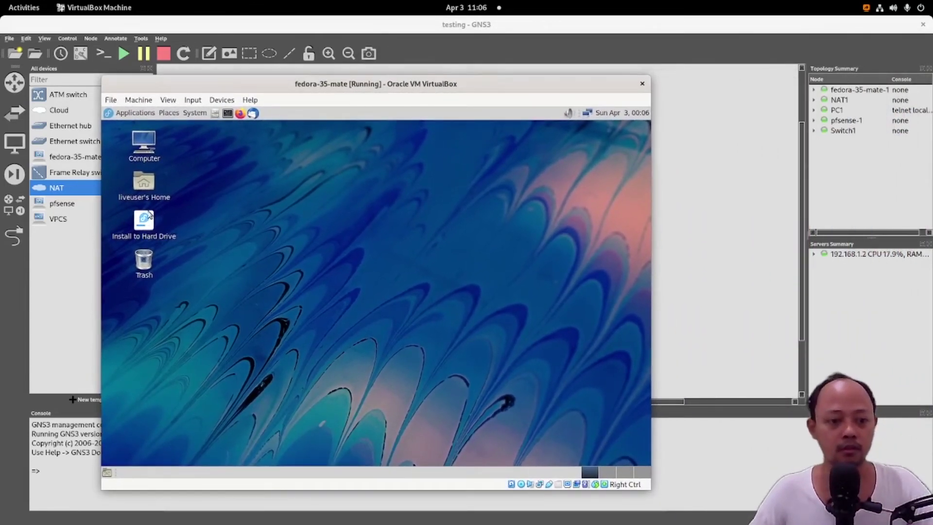
click(240, 114)
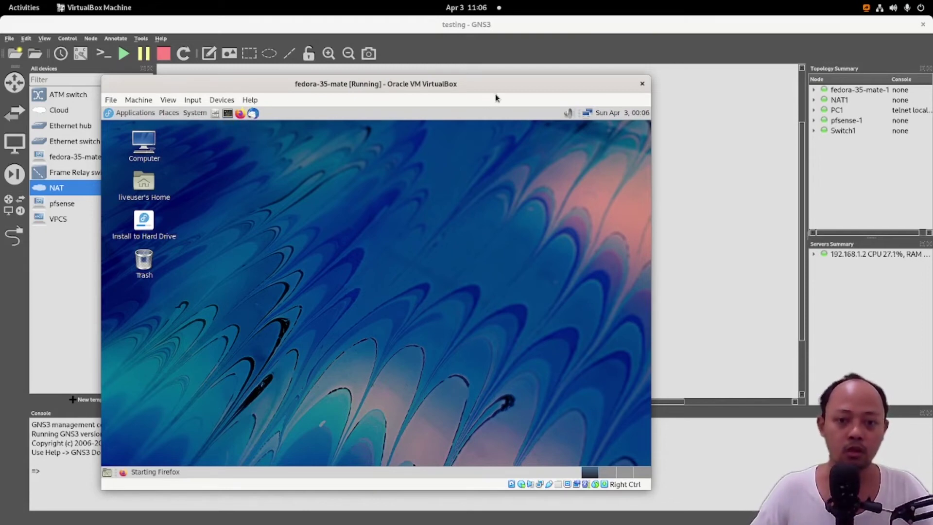
drag(497, 87, 481, 76)
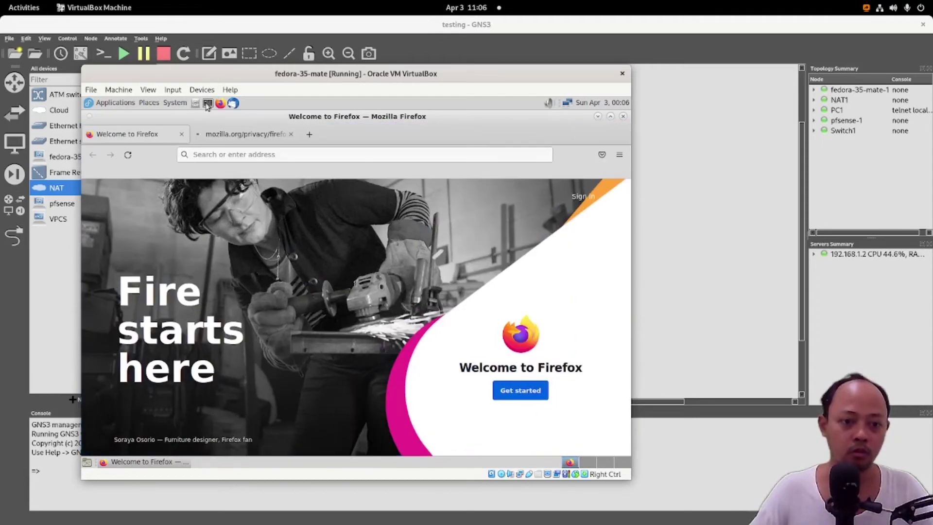
Run ip addr in a VM terminal, showing enp0s3 at 192.168.1.100/24, then return to GNS3.
click(207, 103)
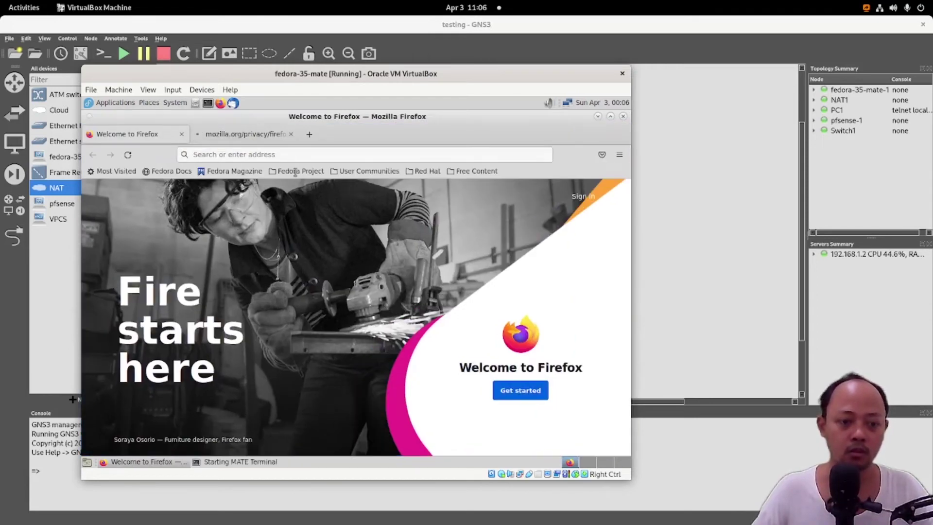
drag(313, 139, 470, 158)
text(ip addr)
key(Return)
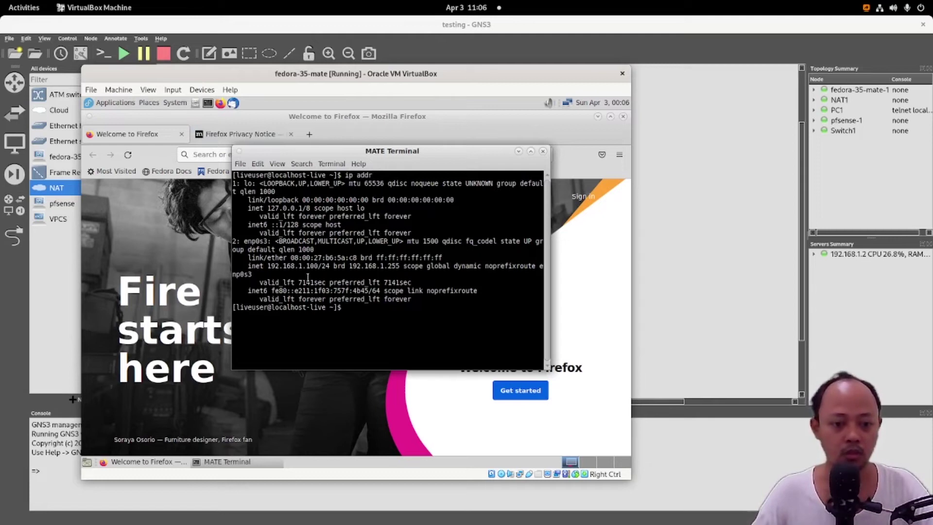
drag(298, 267, 317, 266)
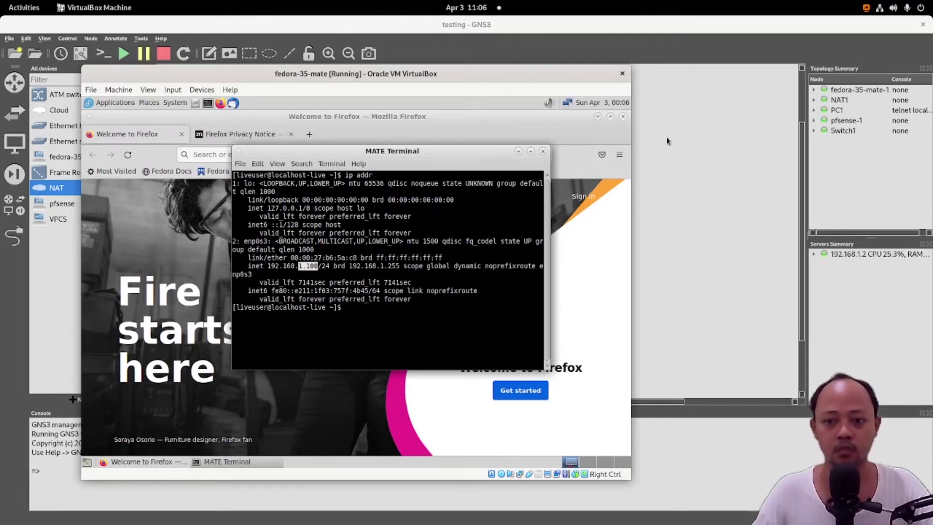
click(656, 155)
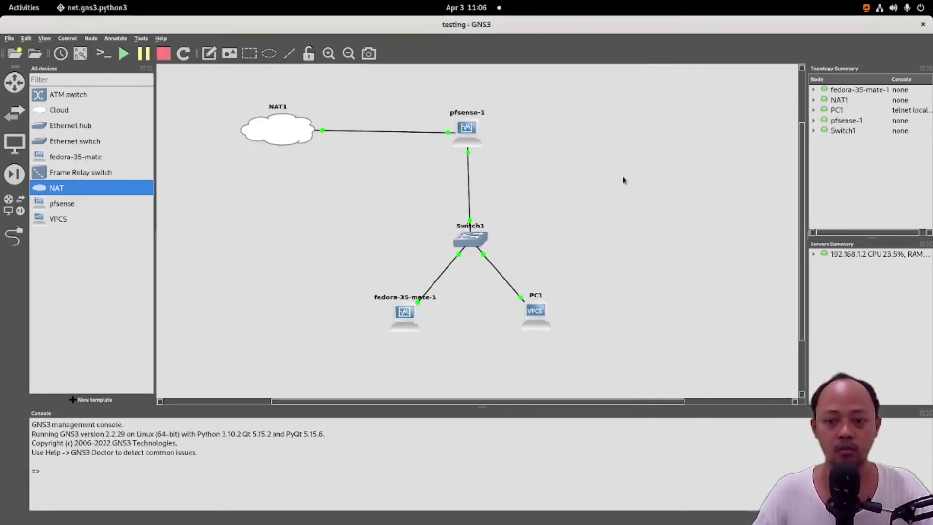
Ping the Fedora VM at 192.168.1.100 from PC1's console, getting five replies.
right_click(534, 312)
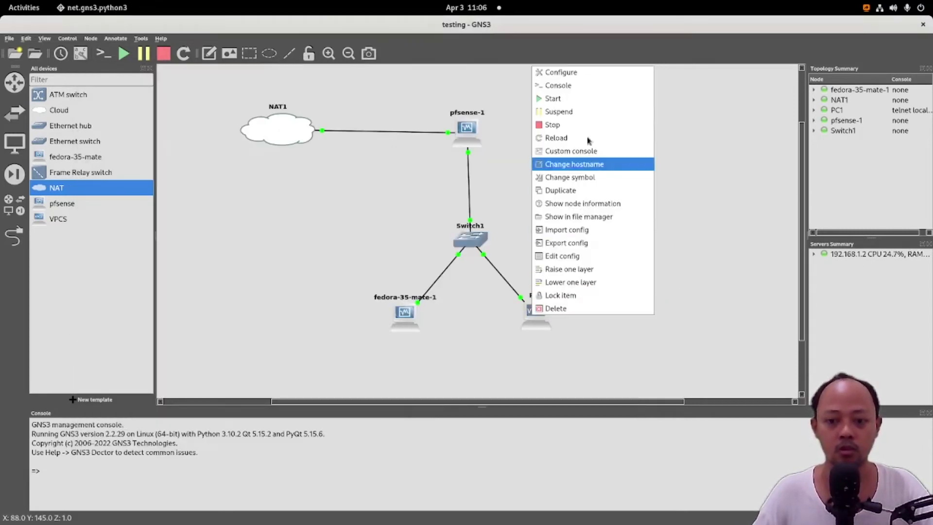
click(587, 91)
drag(619, 151, 626, 148)
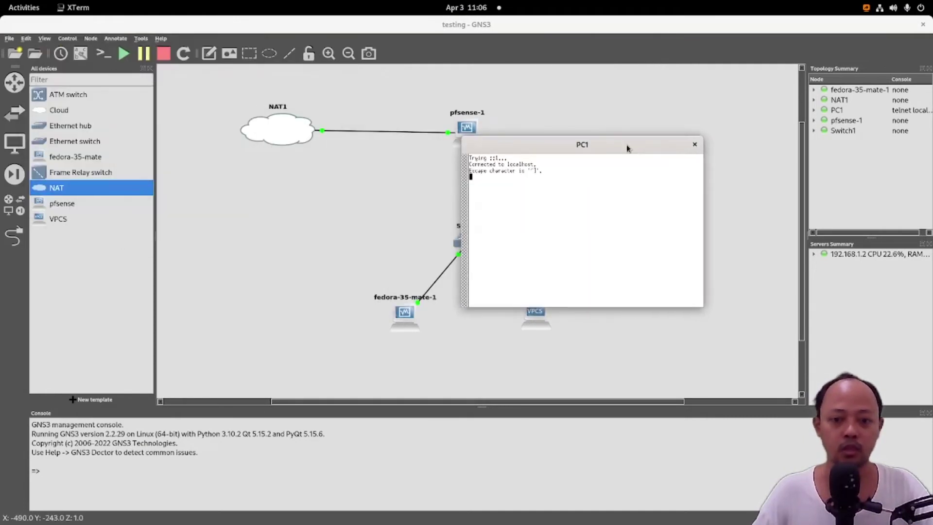
key(Return)
text(ping 192.168.7)
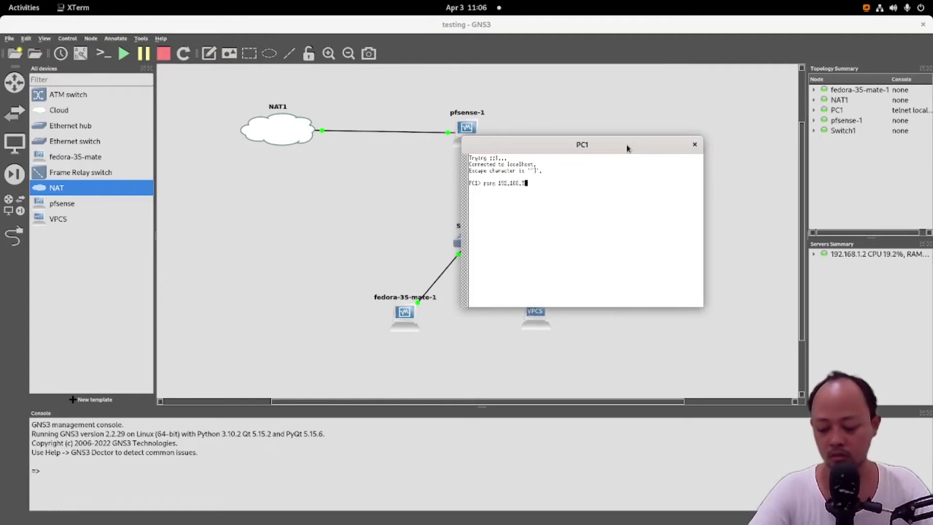
key(BackSpace)
text(1)
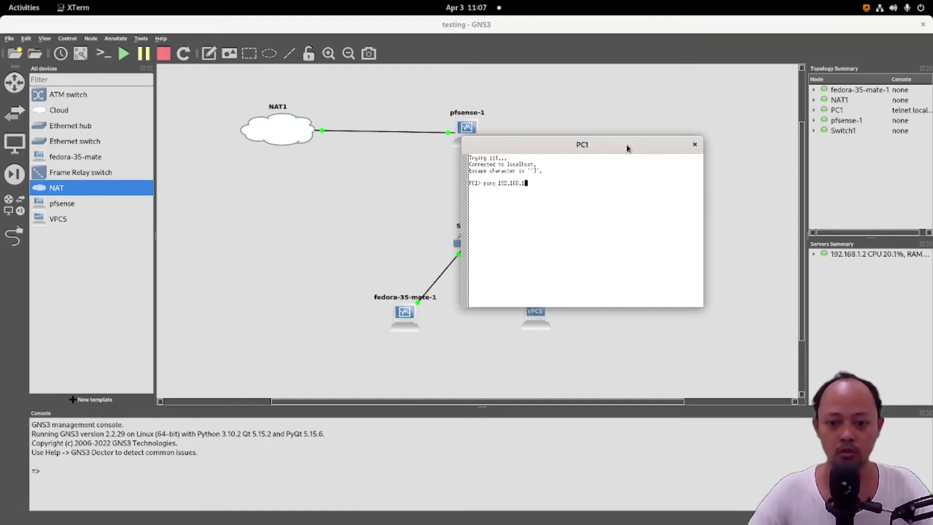
text(.100)
key(Return)
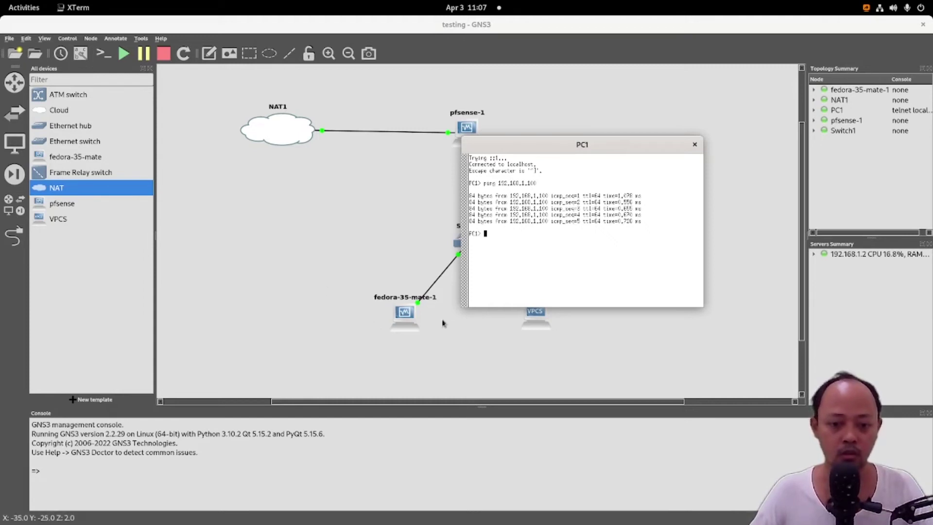
key(alt+Tab)
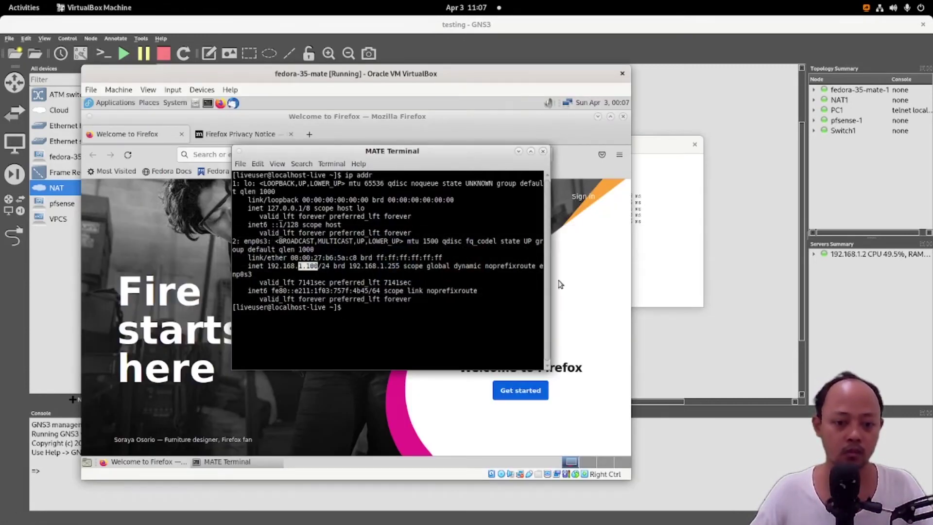
Close the terminal in the Fedora VM.
click(459, 310)
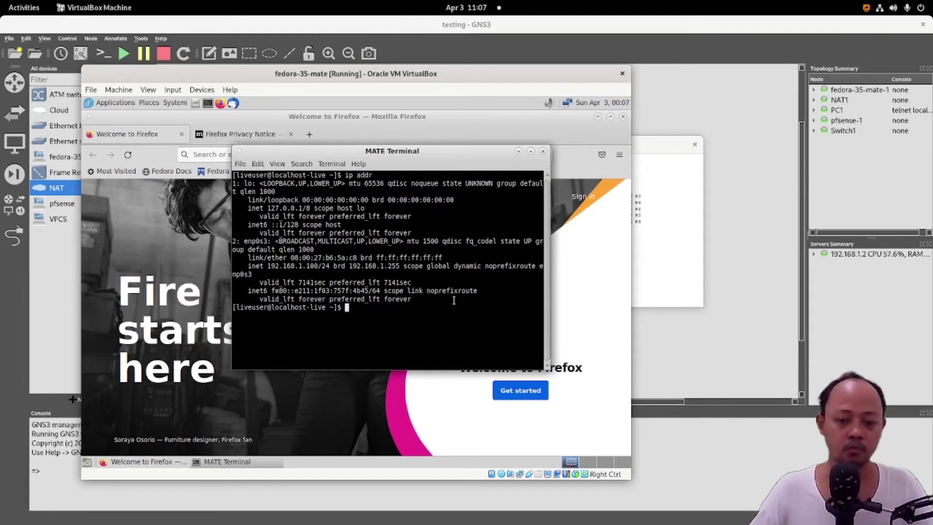
drag(459, 152, 400, 156)
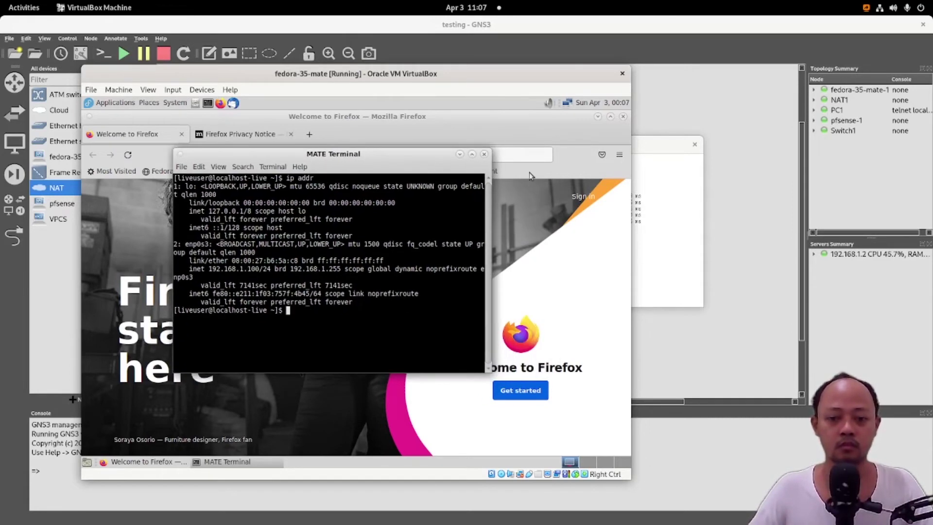
click(485, 155)
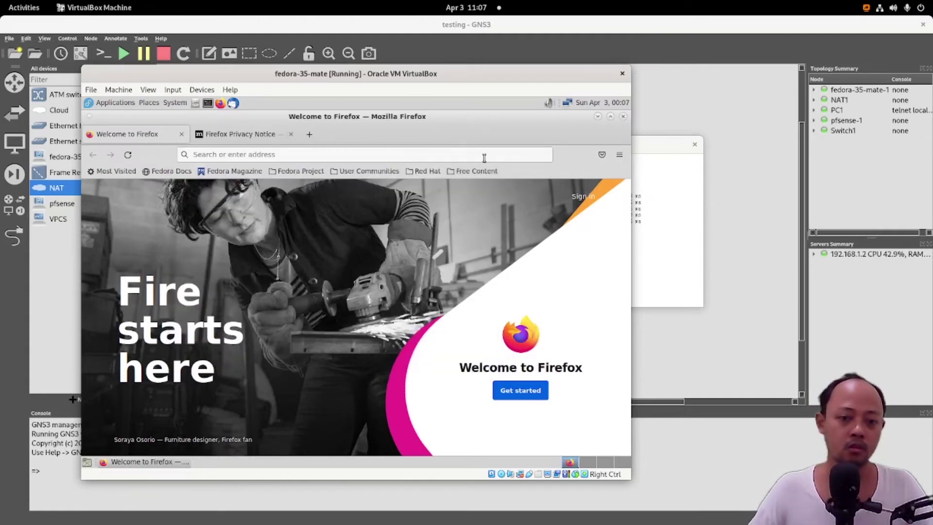
Load 192.168.1.1 in Firefox and accept the self-signed certificate warning.
click(450, 154)
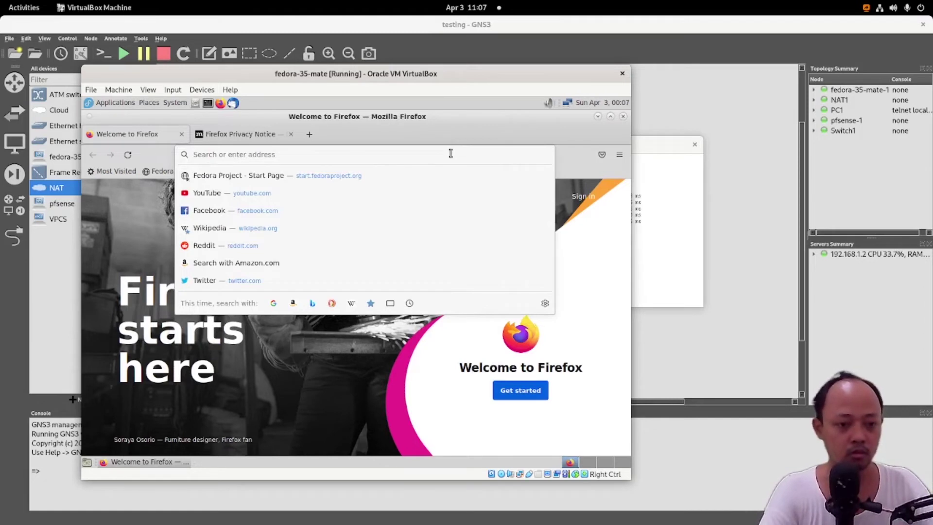
text(192.168.1.1)
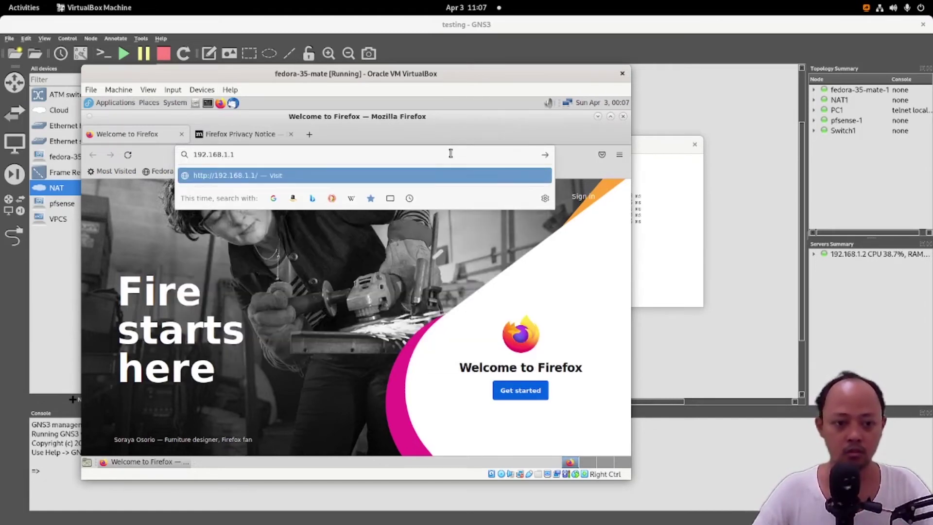
key(Return)
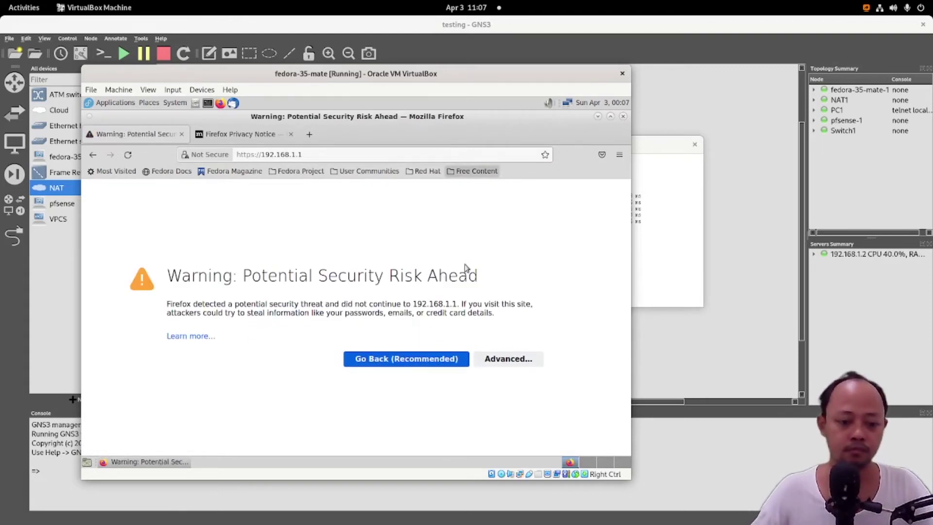
click(511, 362)
scroll(511, 362, down, 2)
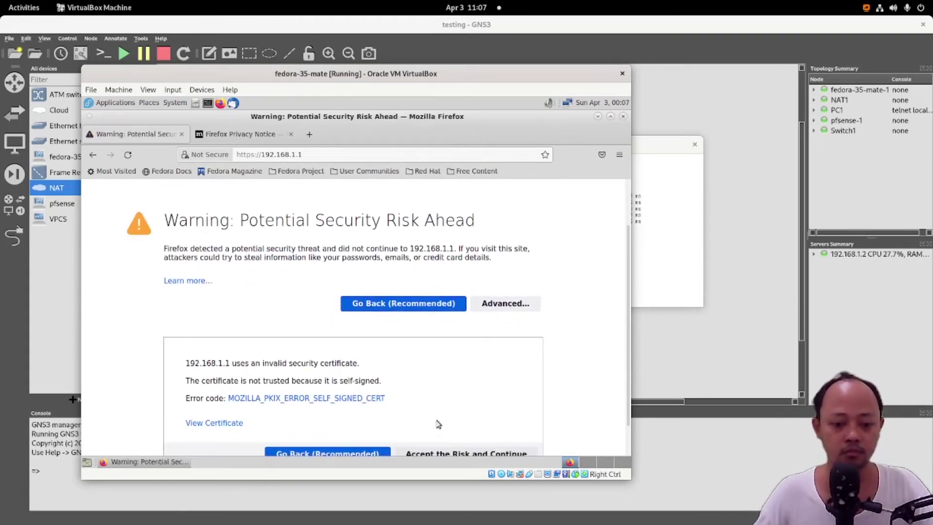
click(441, 454)
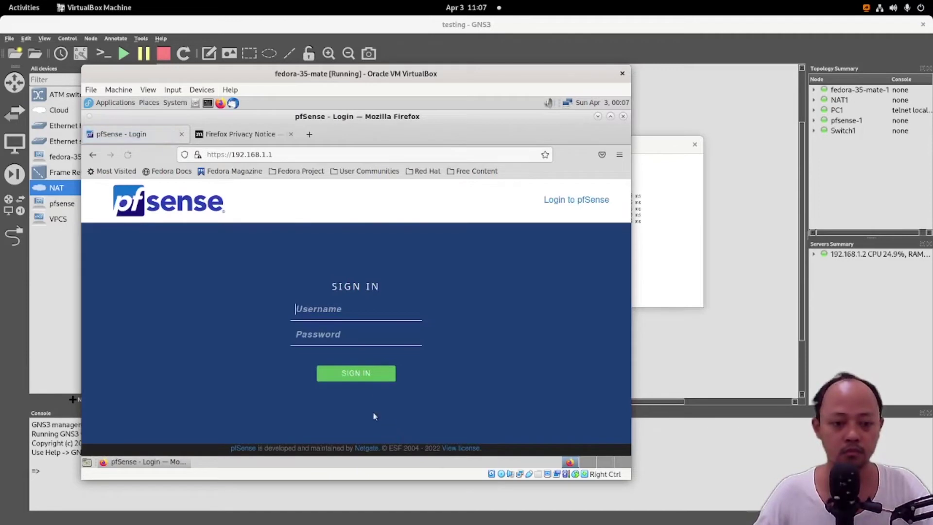
Sign in to the pfSense webGUI with the admin username and password.
text(admin)
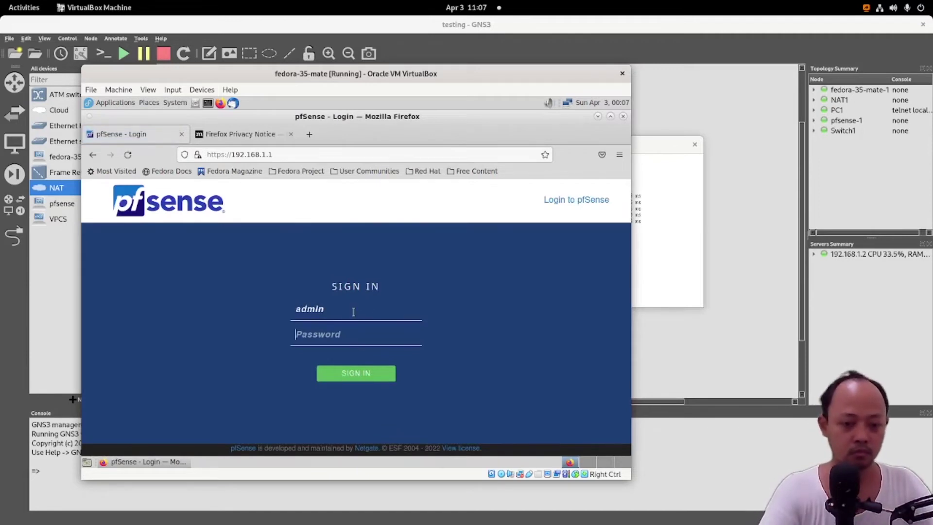
key(Tab)
text(pfs)
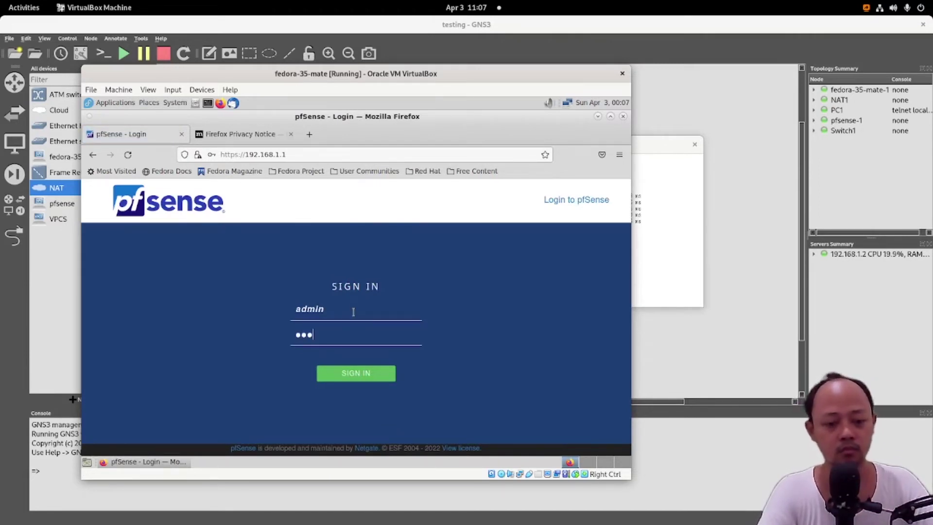
key(Return)
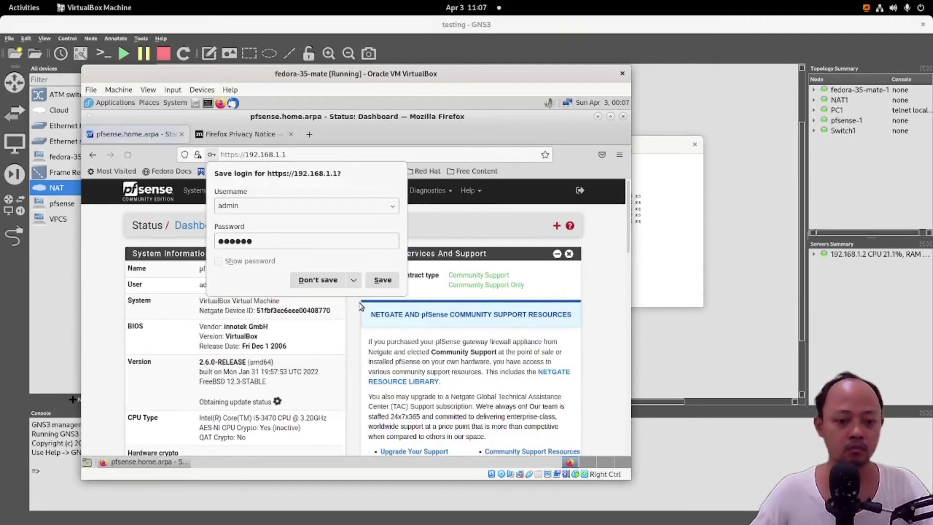
Decline saving the login, enlarge the VM window and open Status > DHCP Leases.
click(314, 280)
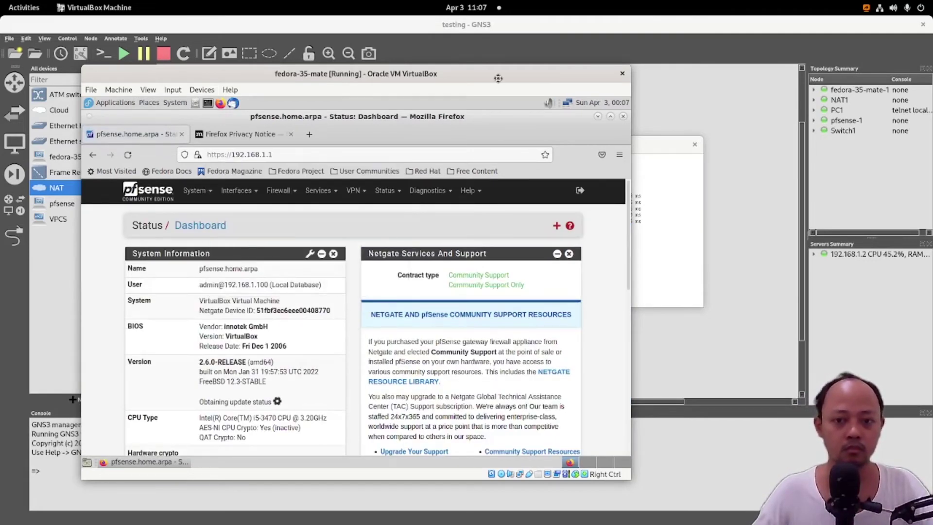
drag(498, 76, 475, 52)
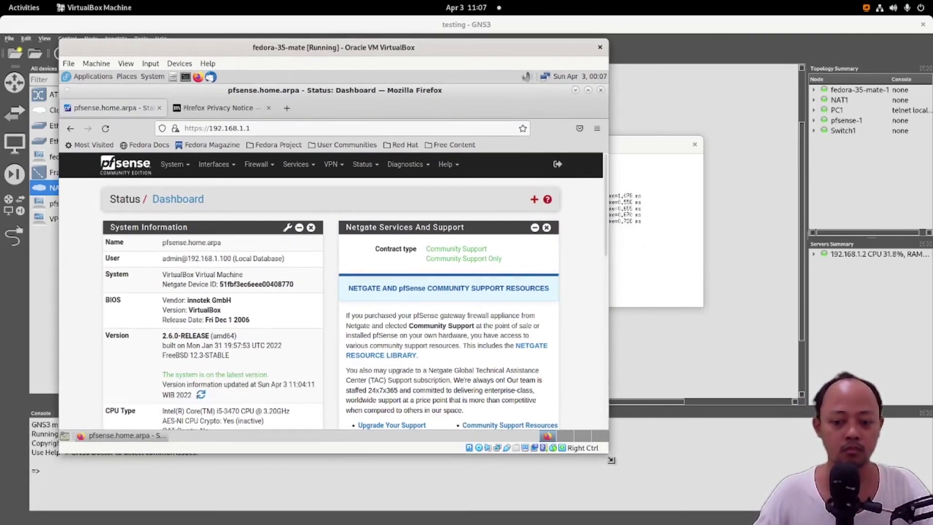
drag(609, 458, 719, 518)
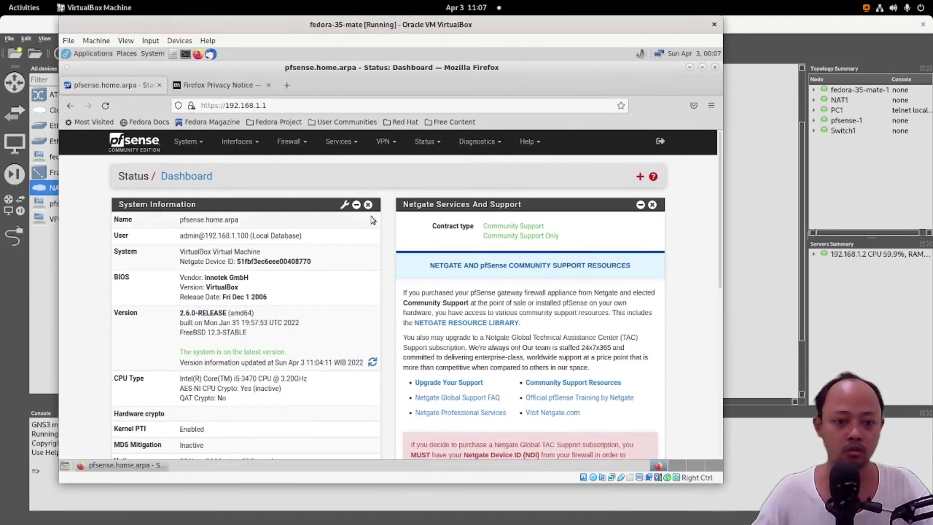
click(429, 142)
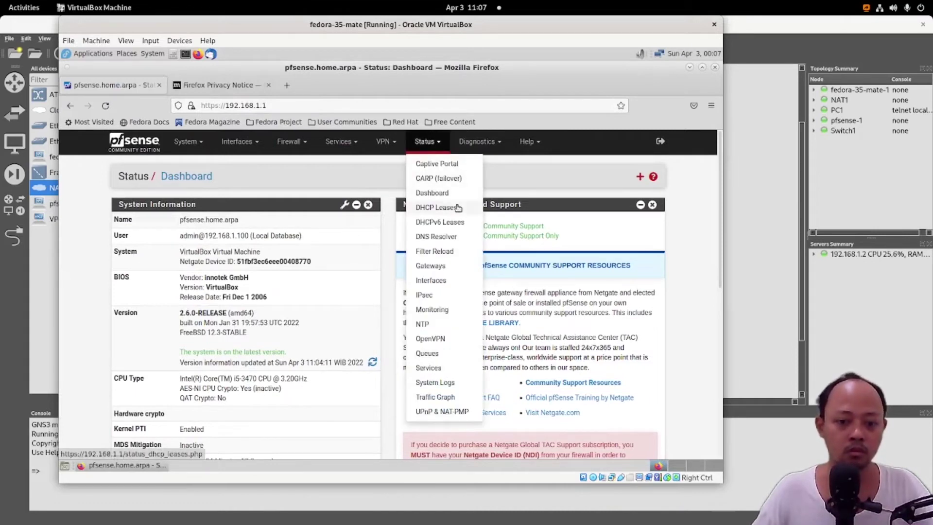
click(442, 207)
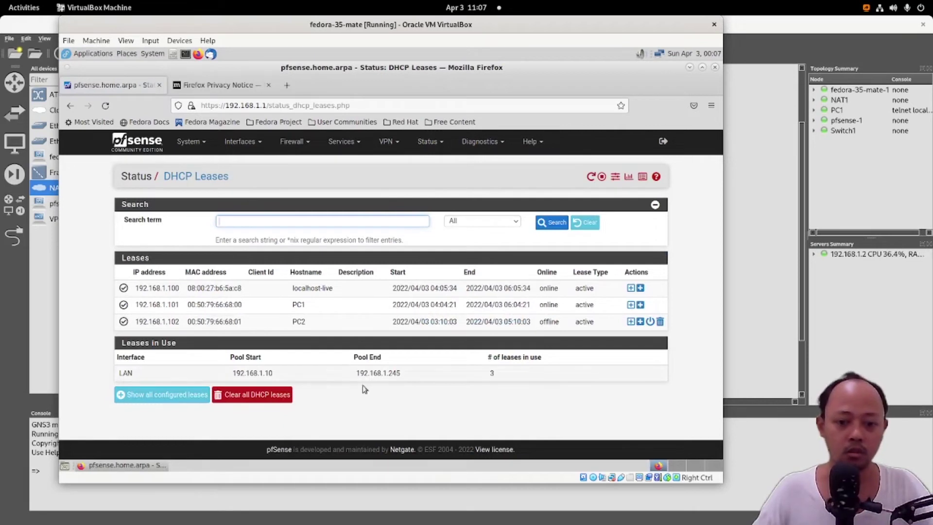
click(329, 382)
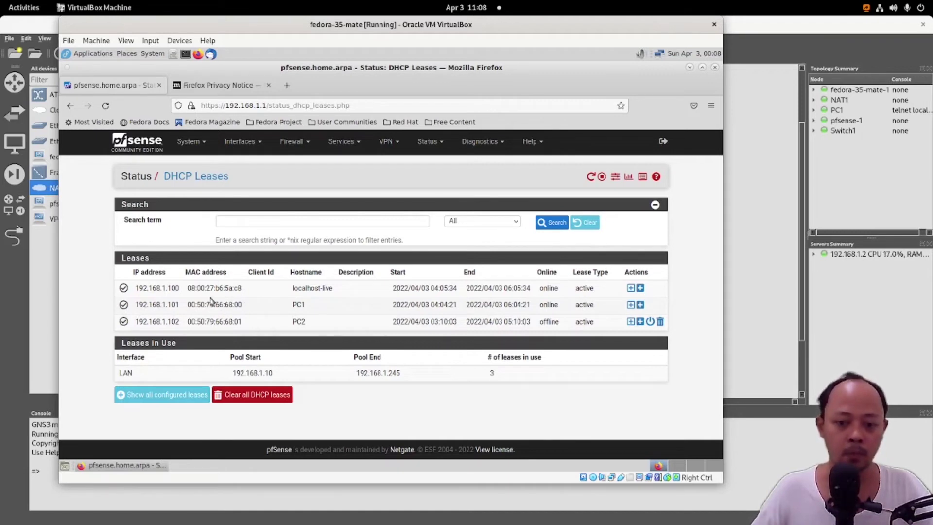
drag(137, 287, 179, 291)
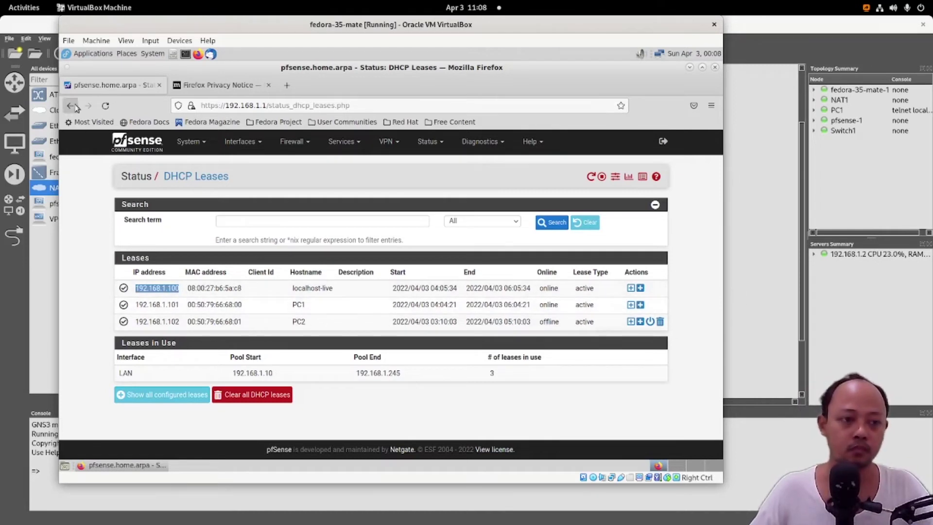
Confirm via ip addr that lease 192.168.1.100 is the Fedora VM, then delete PC2's offline lease.
click(186, 54)
text(ip addr)
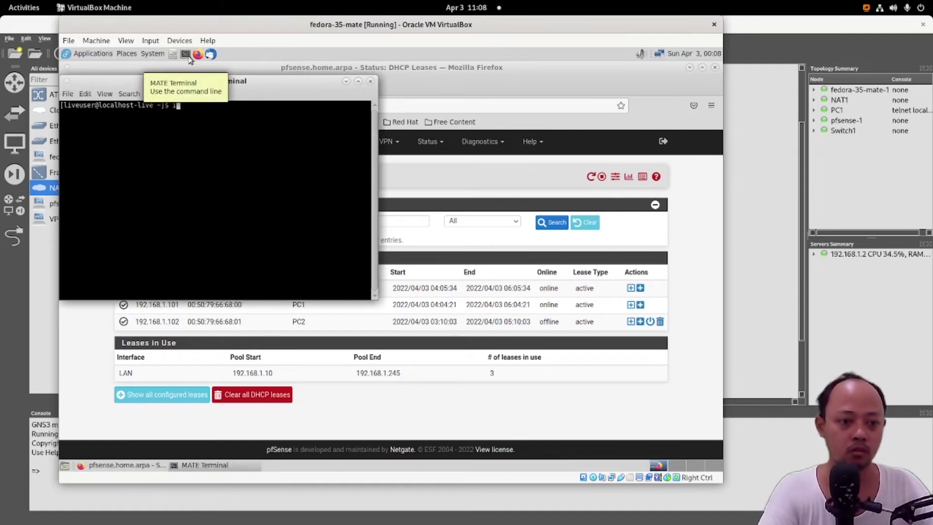
key(Return)
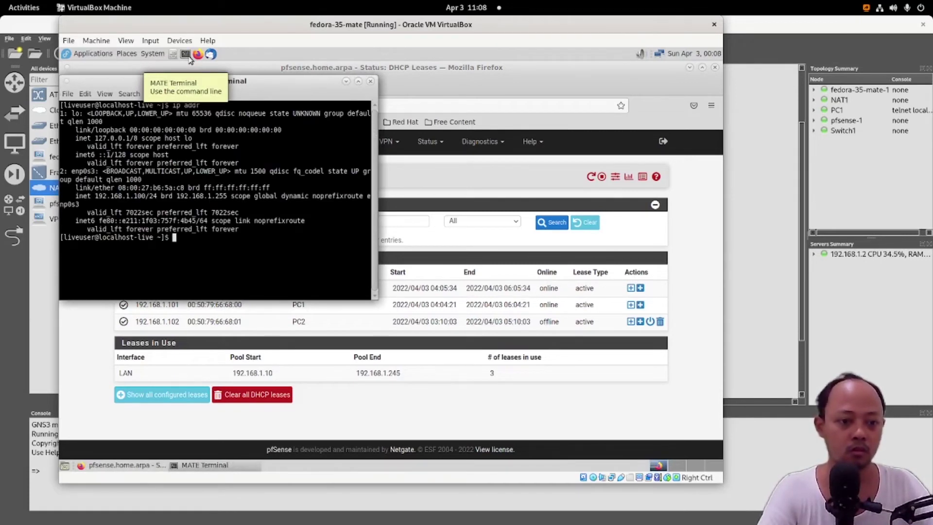
click(657, 257)
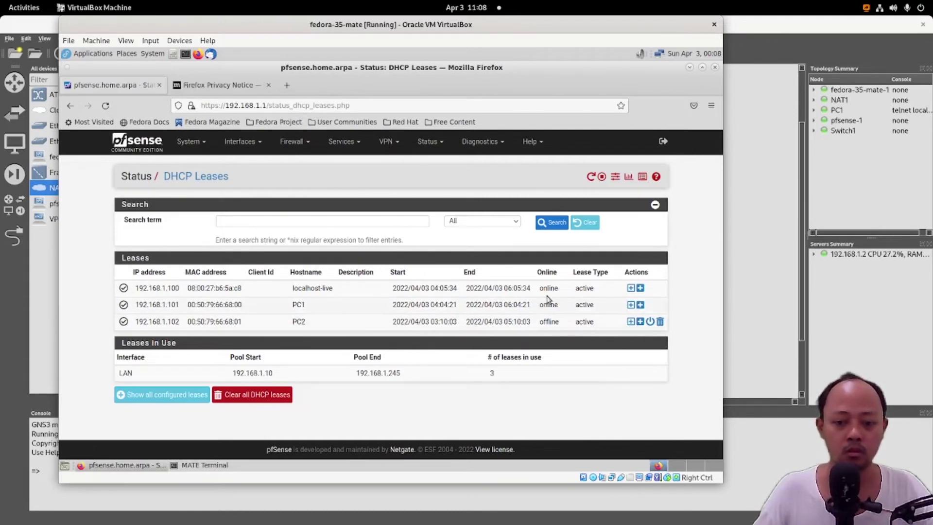
drag(539, 288, 552, 290)
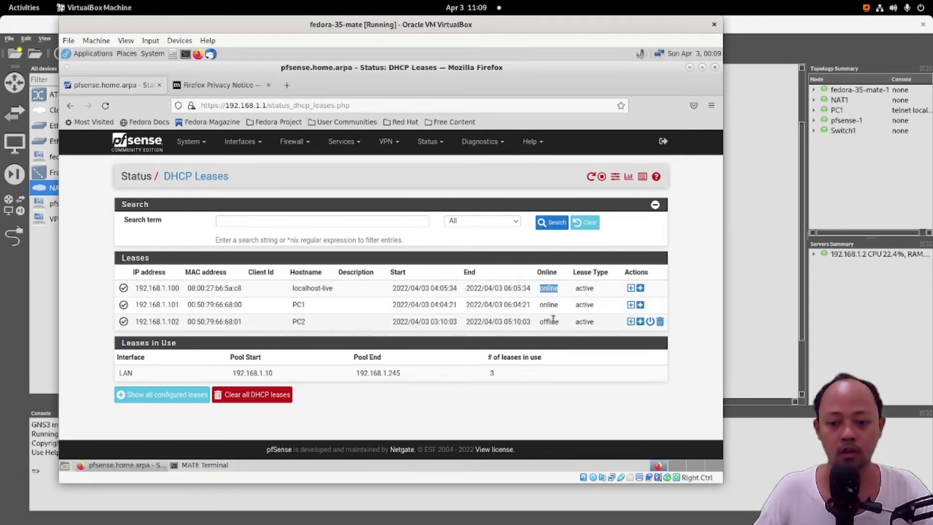
click(661, 322)
click(479, 308)
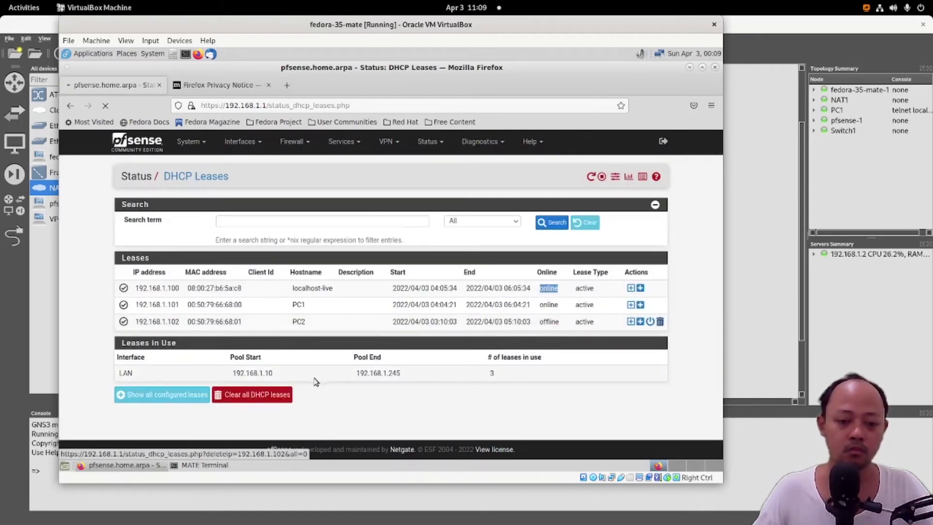
Add VPCS node PC2 and link its Ethernet0 to Switch1's Ethernet3.
click(742, 269)
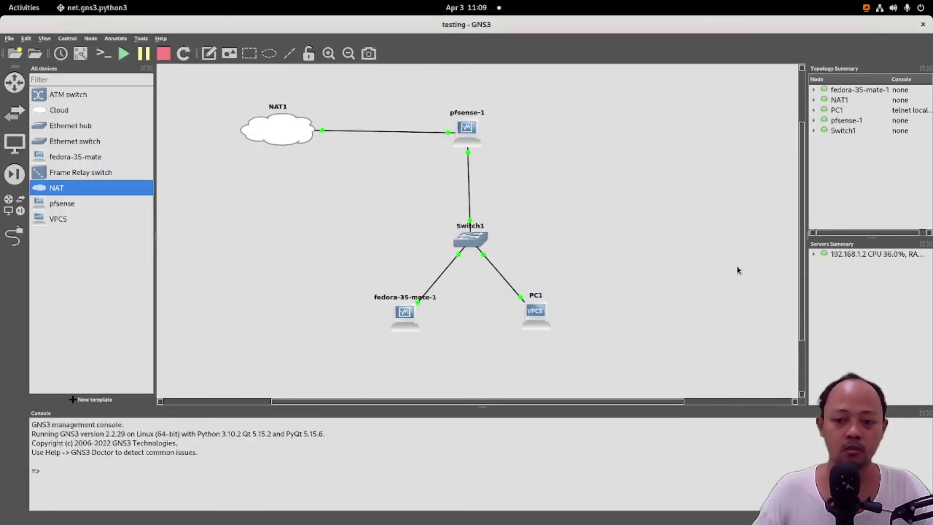
drag(54, 222, 590, 237)
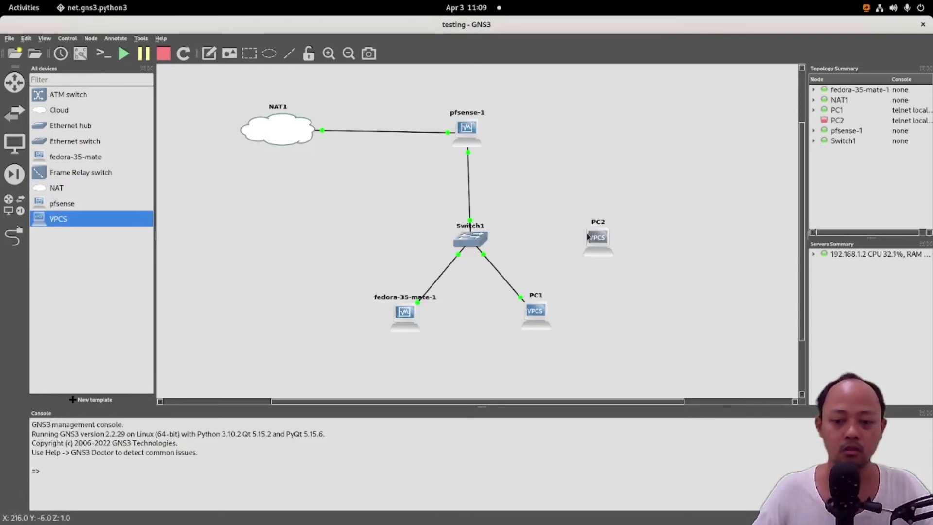
click(14, 236)
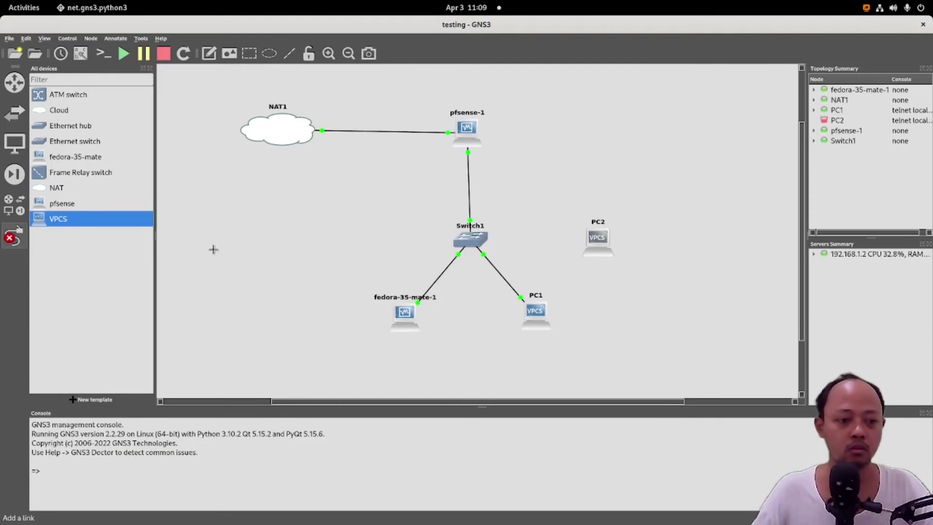
click(608, 240)
click(629, 244)
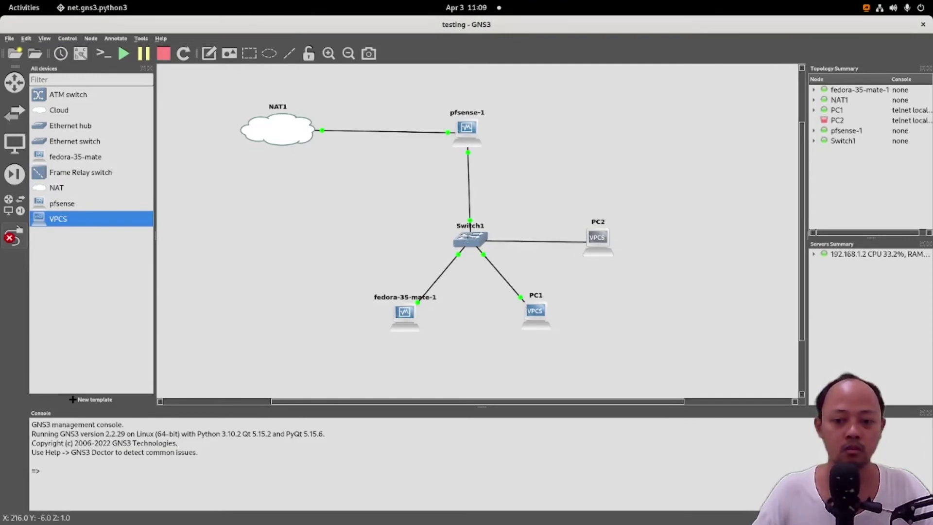
click(478, 240)
click(508, 285)
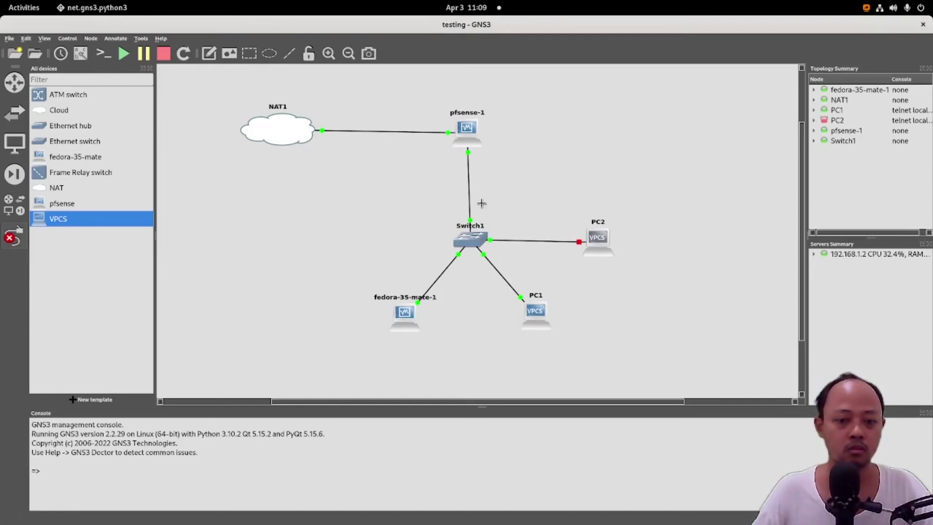
Add a third VPCS node, PC3, and link its Ethernet0 to a free Switch1 port.
drag(55, 220, 619, 181)
click(620, 183)
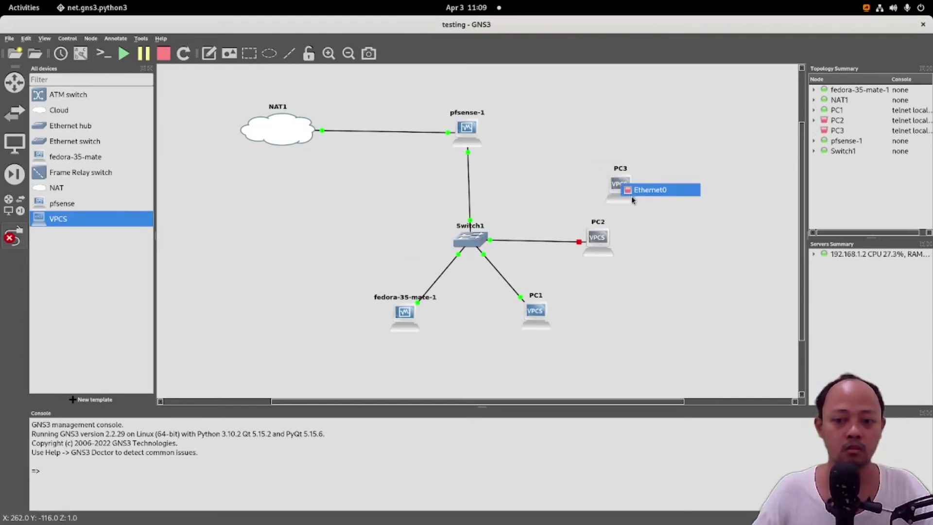
click(639, 190)
click(476, 237)
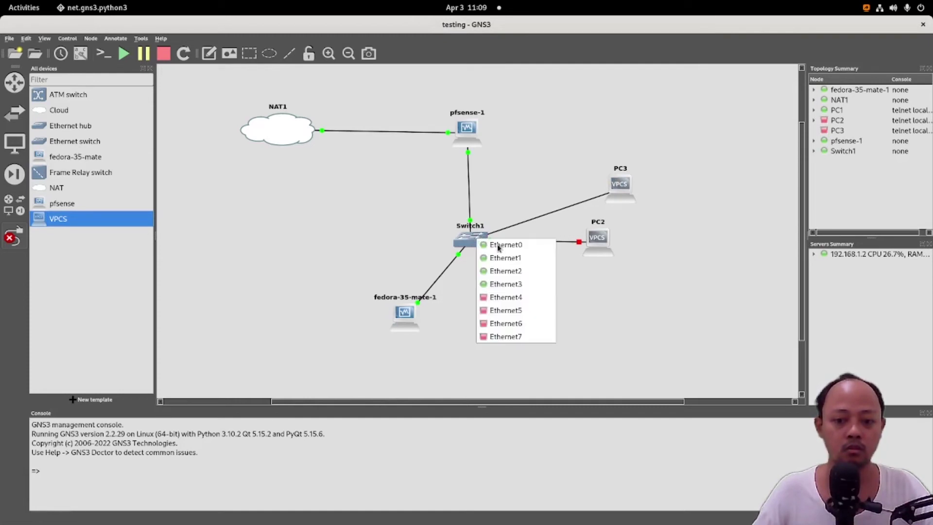
click(505, 296)
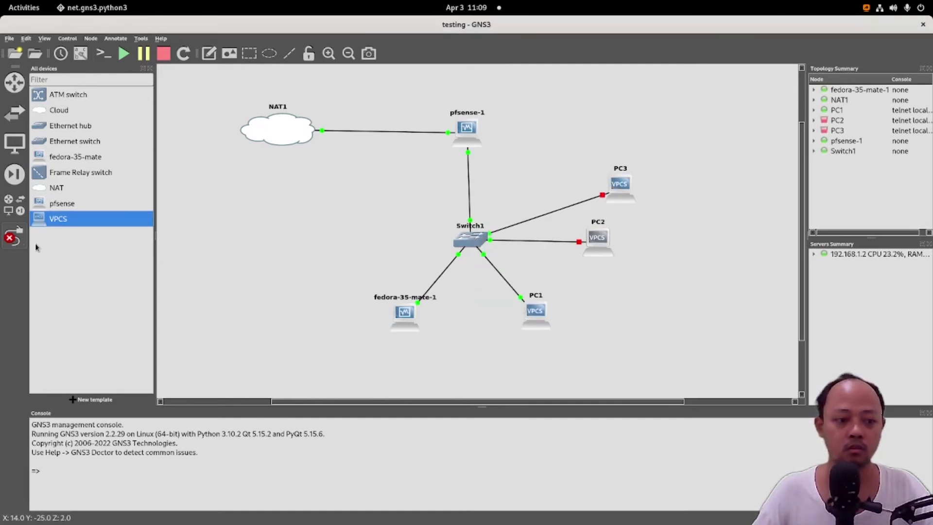
click(20, 239)
Start PC3 and PC2, then show the Activities window overview.
drag(621, 186, 599, 165)
right_click(599, 166)
click(622, 198)
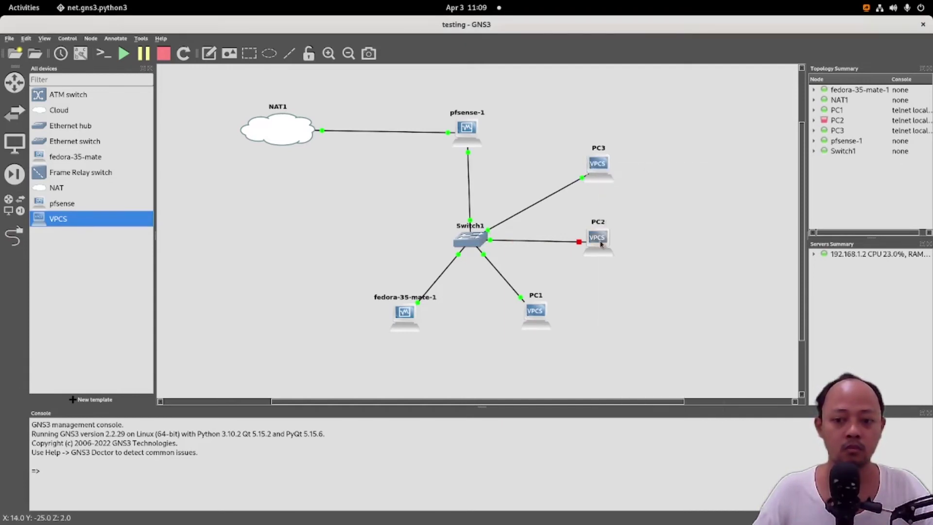
right_click(599, 242)
click(610, 273)
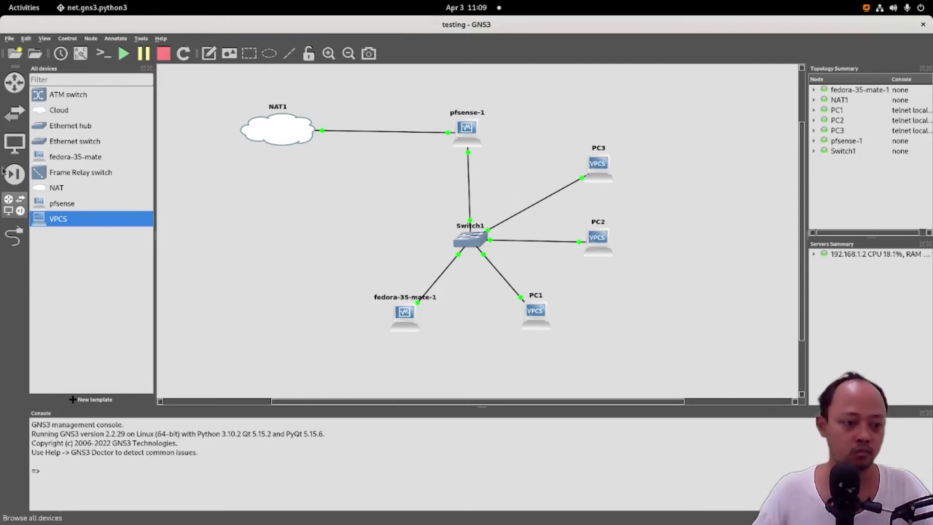
click(21, 11)
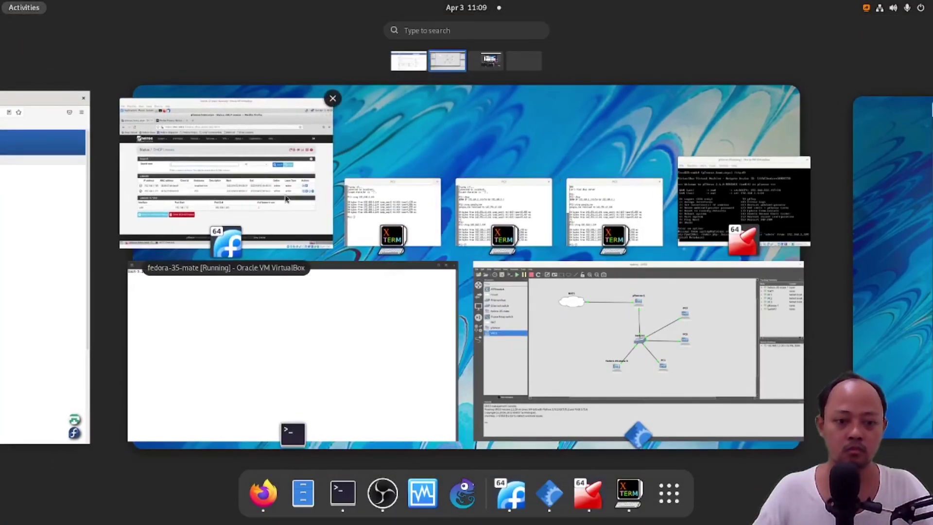
Check pfSense DHCP Leases still lists only localhost-live and PC1, then return to GNS3.
click(271, 202)
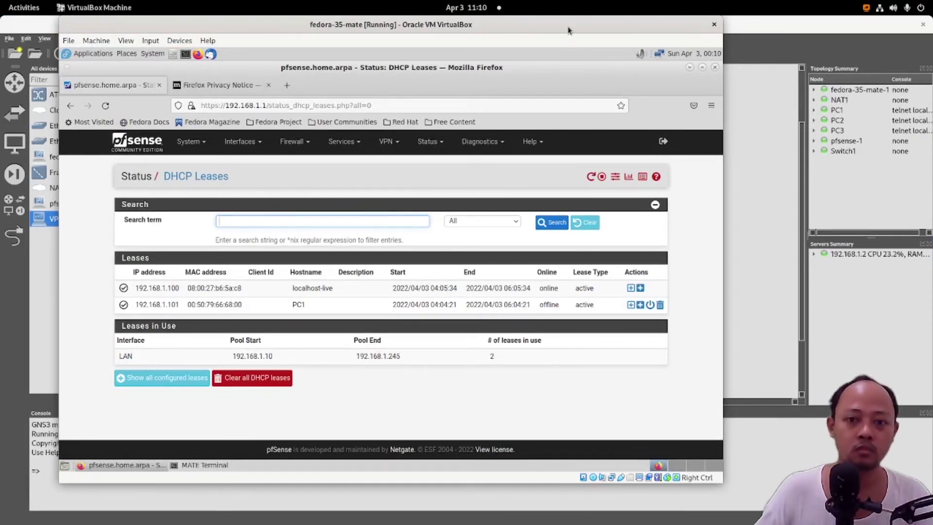
drag(566, 28, 560, 38)
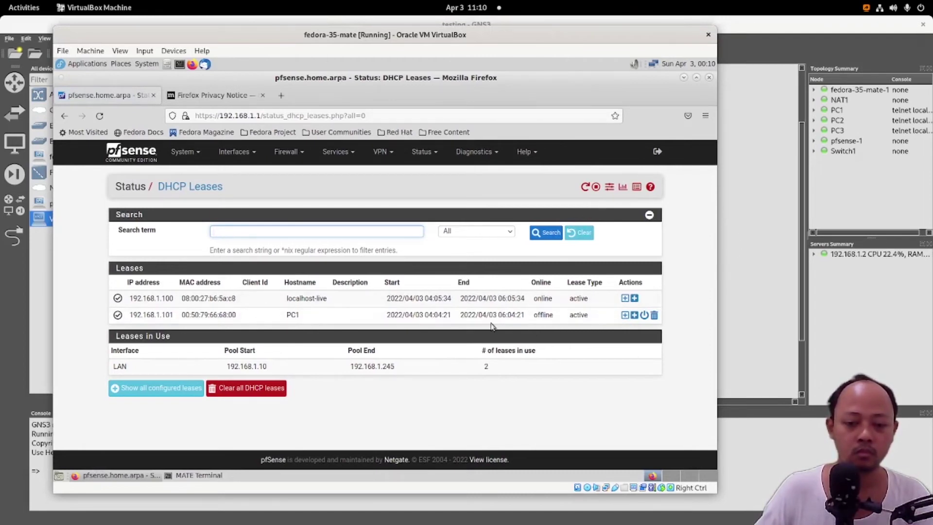
click(355, 321)
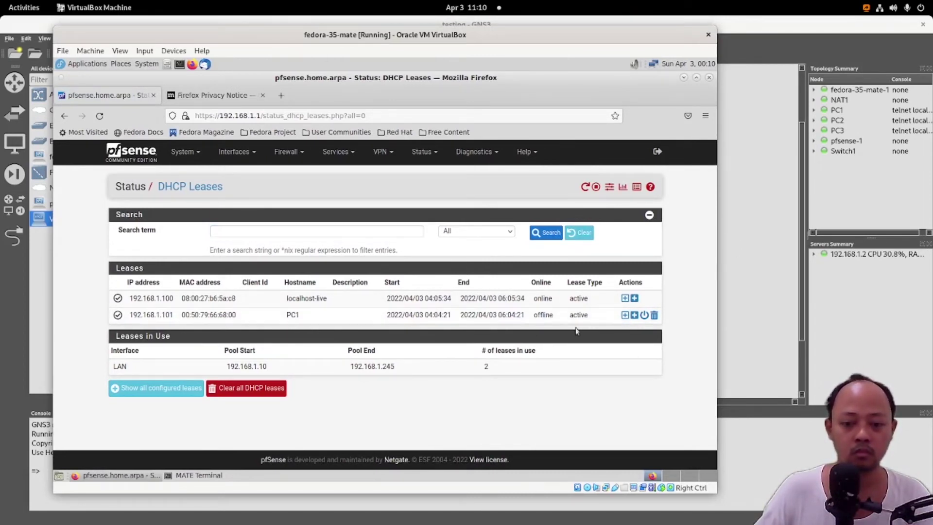
click(737, 277)
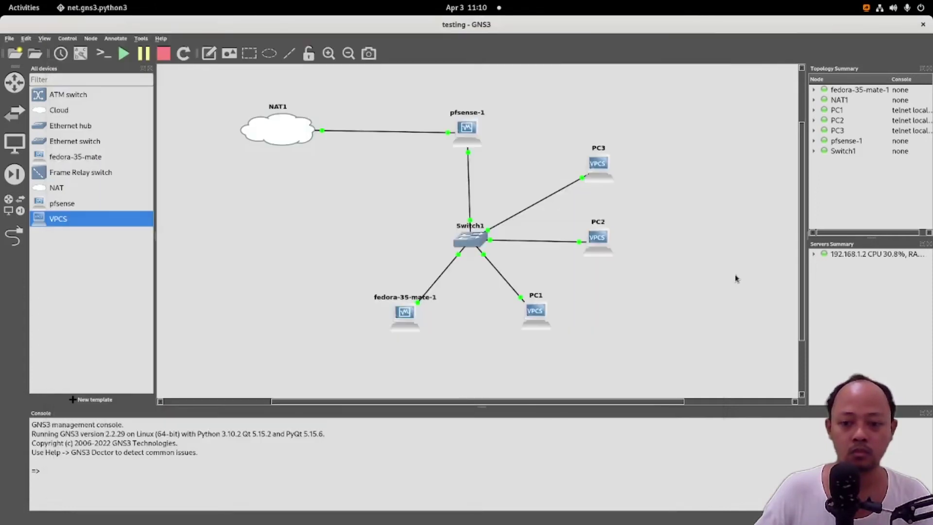
Open a console to PC1 and run dhcp, getting 192.168.1.101/24 with gateway 192.168.1.1.
right_click(535, 318)
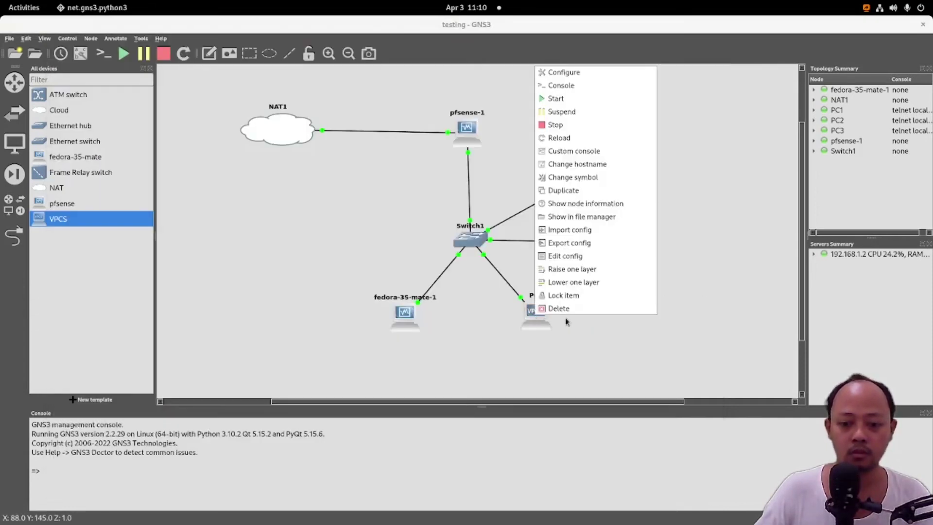
click(562, 85)
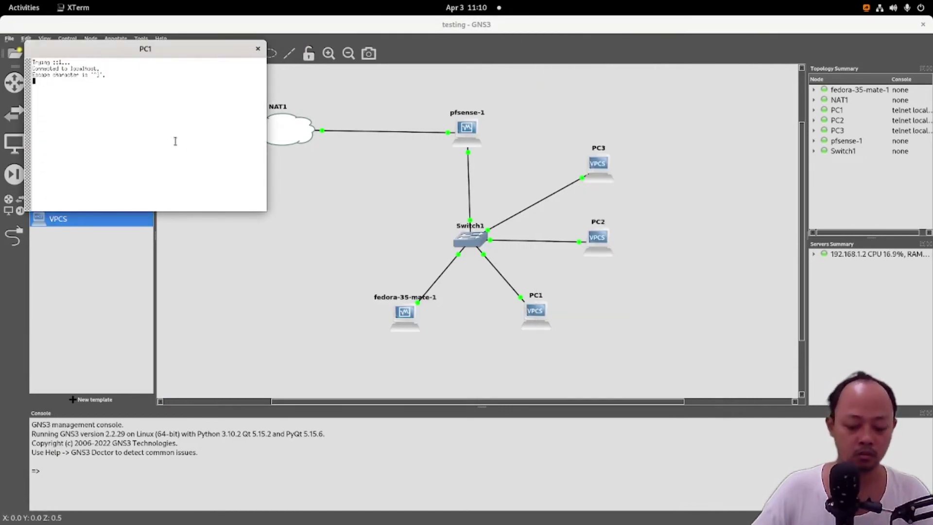
key(Return)
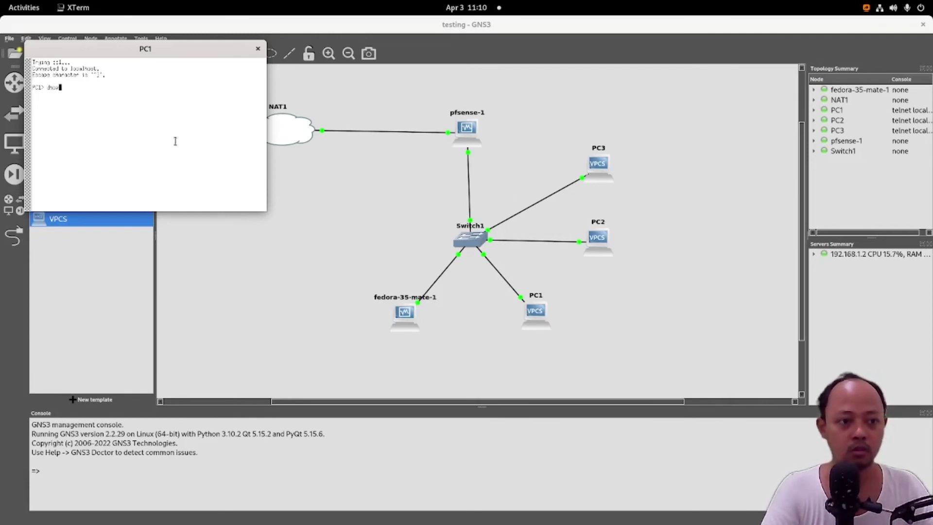
text(dhcp)
key(Return)
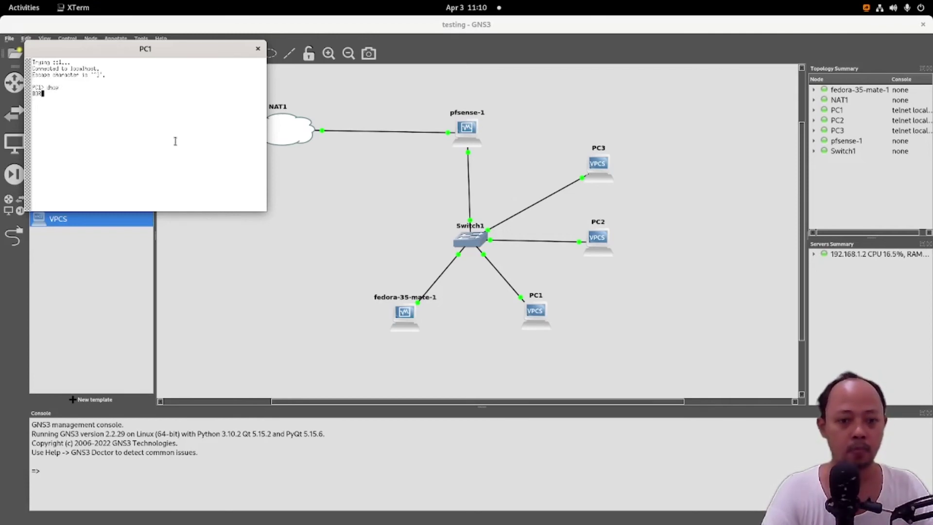
Close the extra terminal and duplicate PC1 consoles and move the pfSense VM window bottom right.
double_click(843, 27)
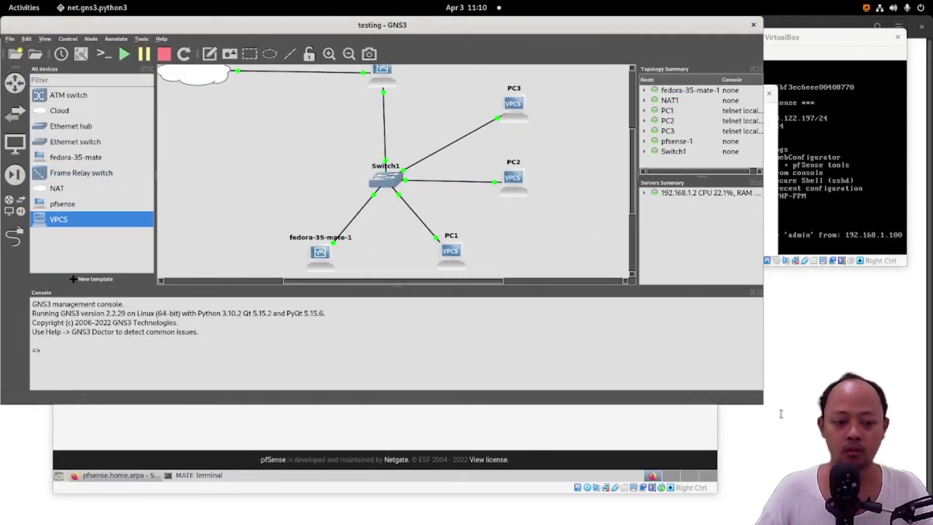
click(772, 207)
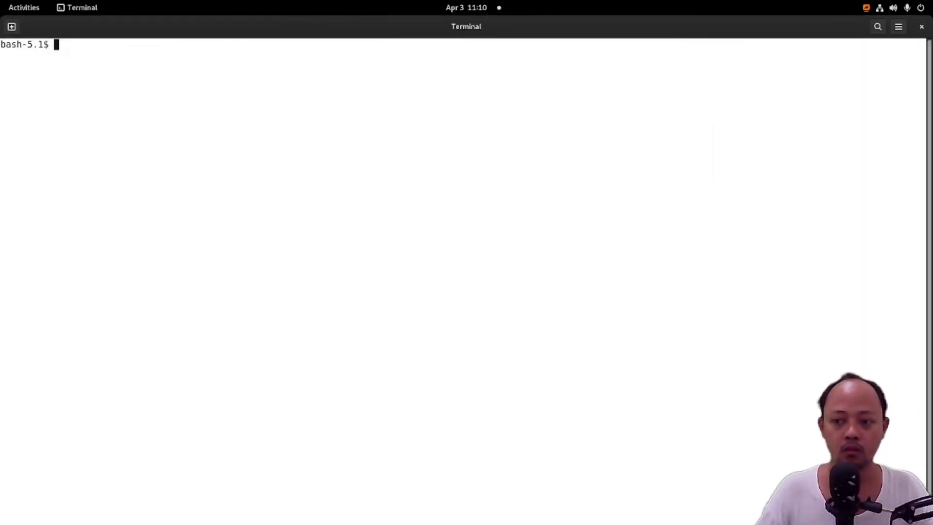
click(922, 28)
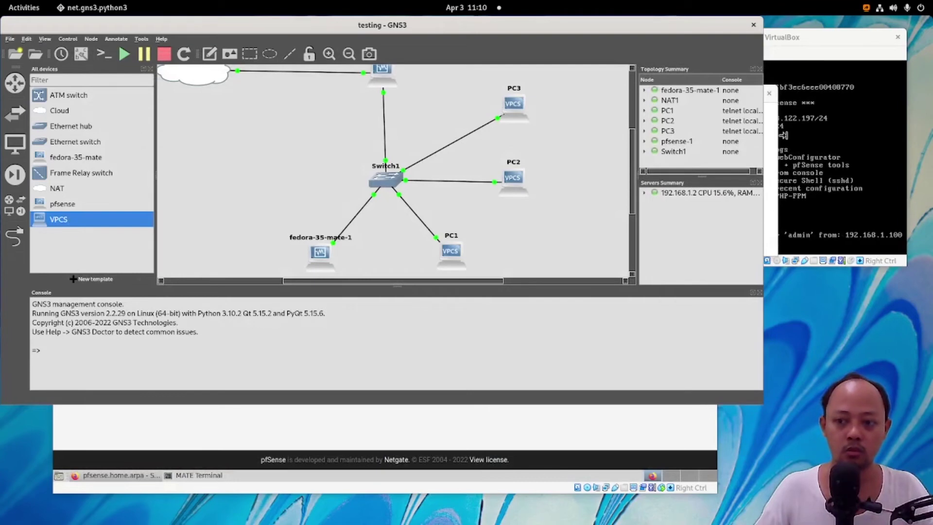
click(817, 38)
drag(815, 37, 842, 286)
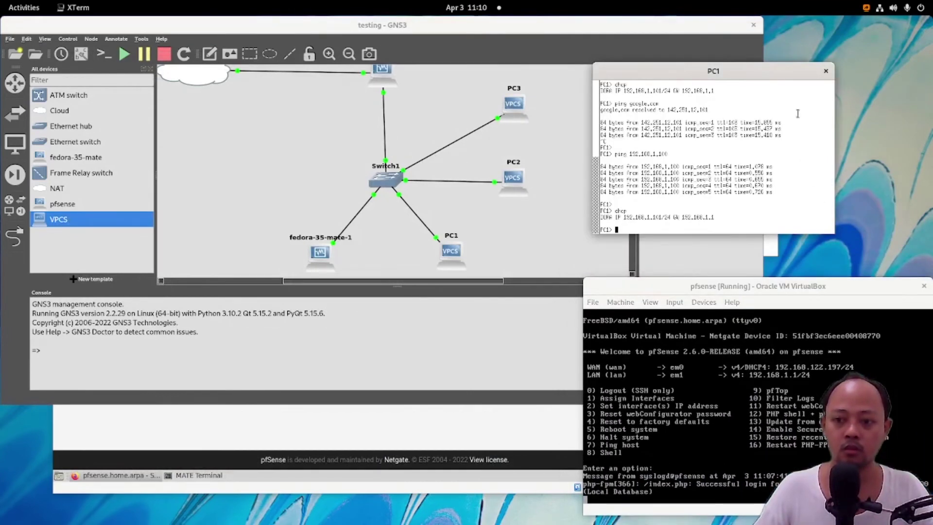
drag(802, 72, 701, 74)
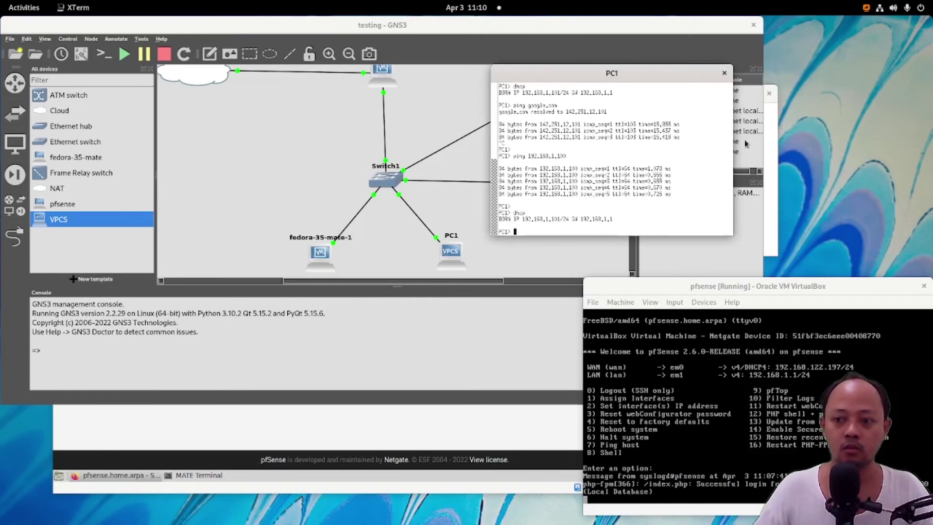
click(775, 139)
click(769, 93)
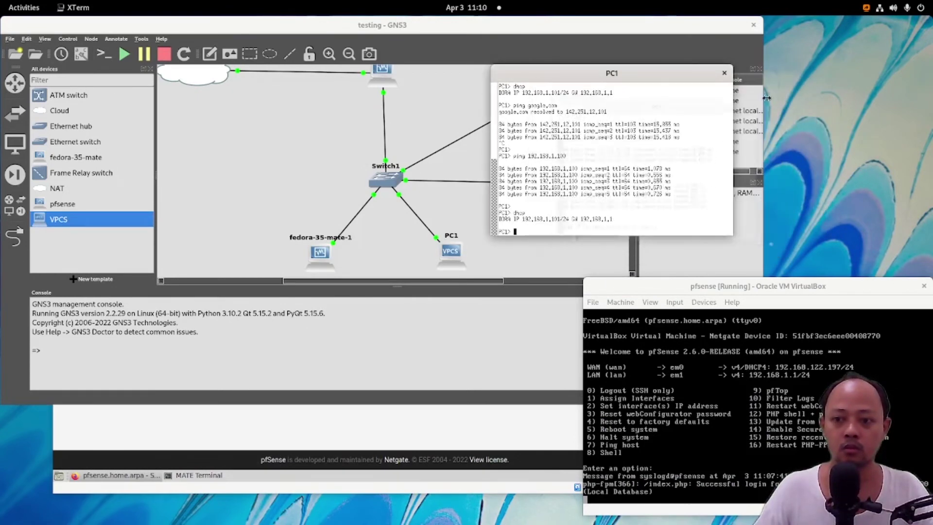
drag(684, 75, 771, 84)
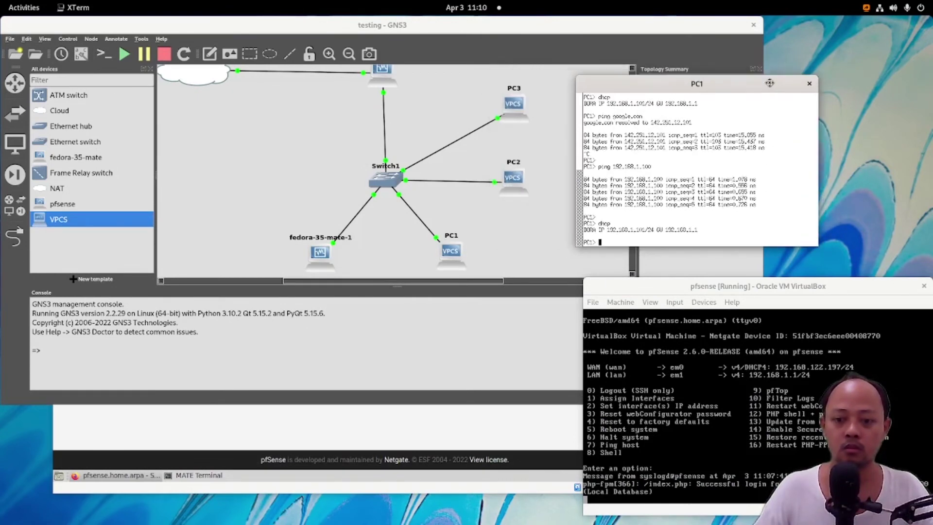
click(809, 83)
Place the PC1 console beside the GNS3 topology and run dhcp on PC1 again.
drag(665, 37, 622, 80)
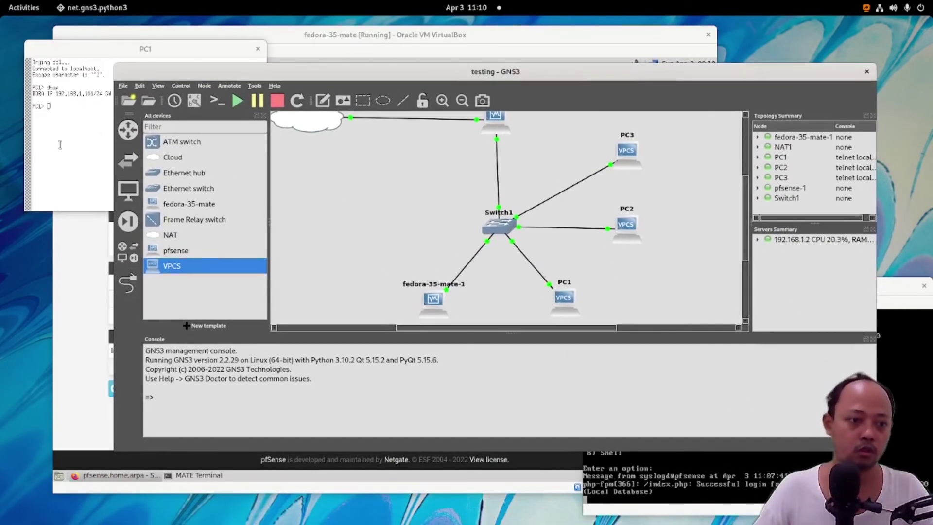
click(62, 143)
drag(167, 46, 768, 118)
drag(614, 75, 517, 32)
click(814, 122)
drag(771, 128, 835, 119)
drag(570, 288, 581, 345)
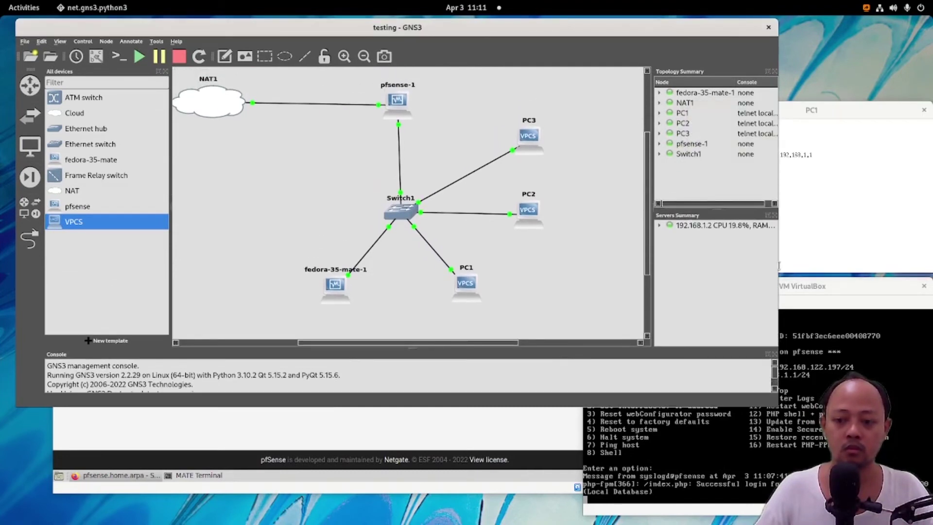
drag(778, 250, 687, 243)
click(788, 238)
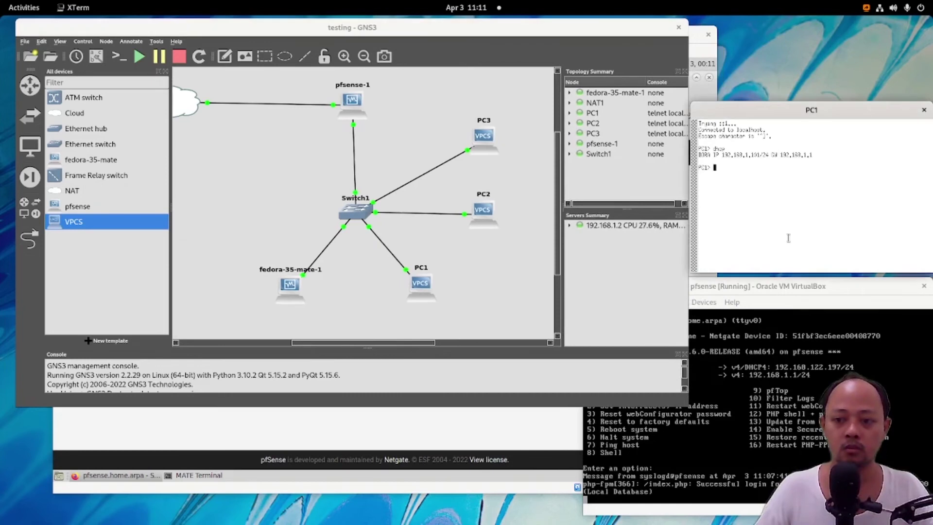
drag(780, 111, 773, 36)
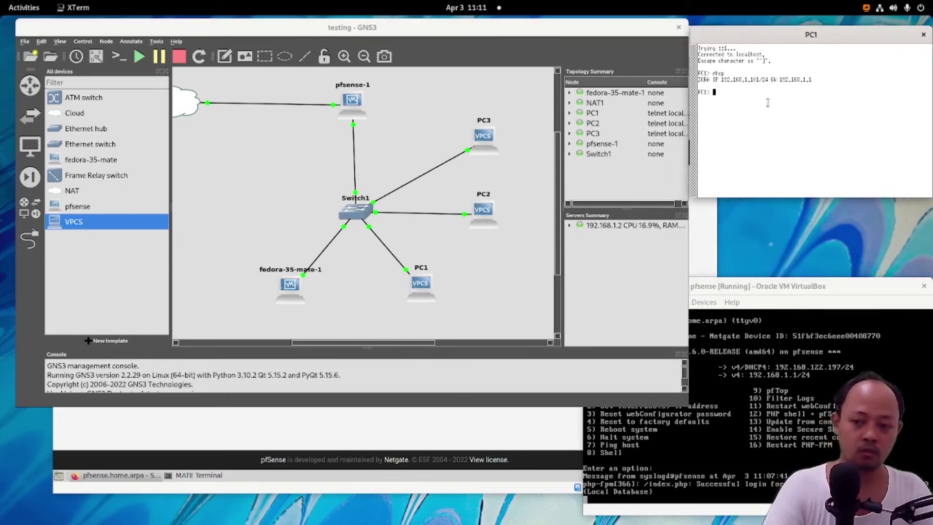
text(dhcp)
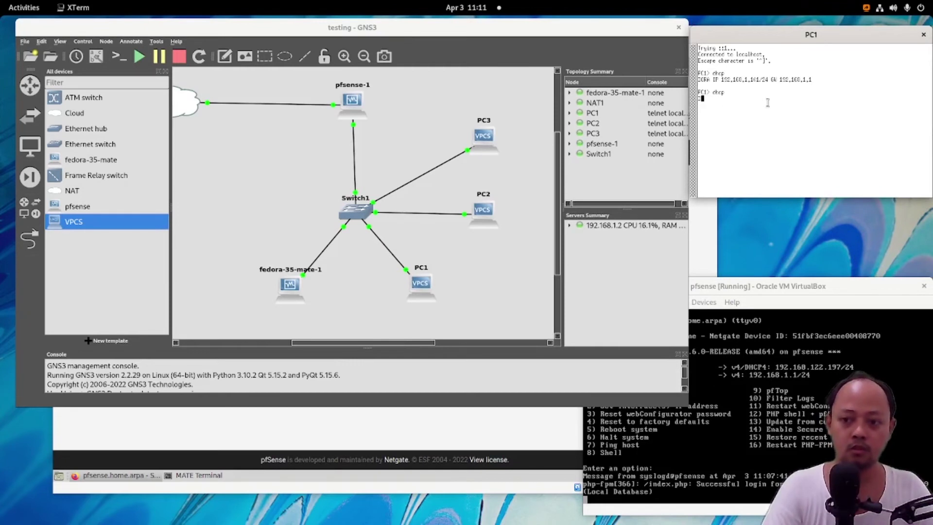
key(Return)
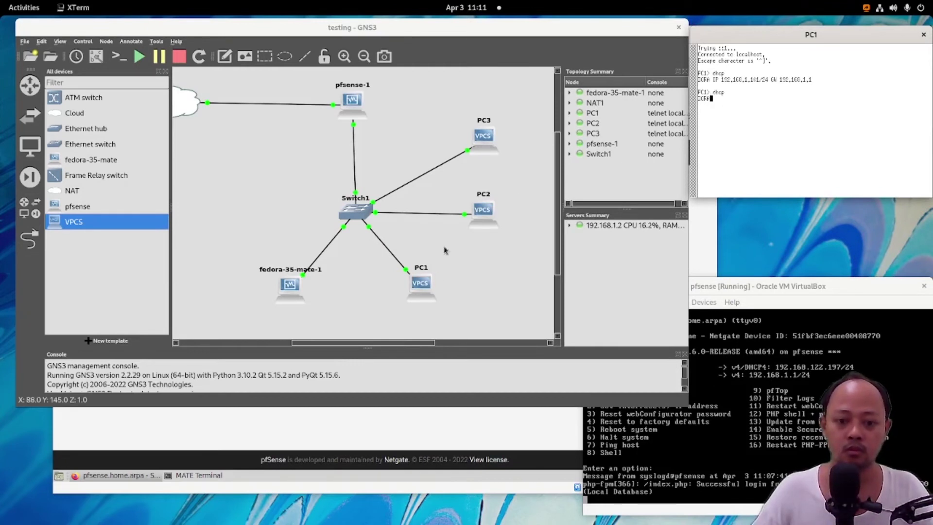
Open a PC2 console, move it right of the topology, and run dhcp.
right_click(470, 218)
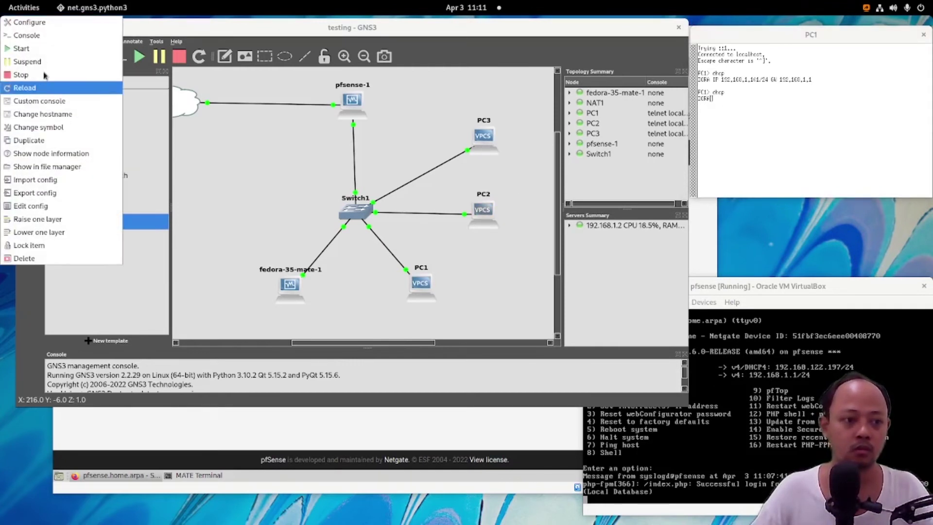
click(26, 37)
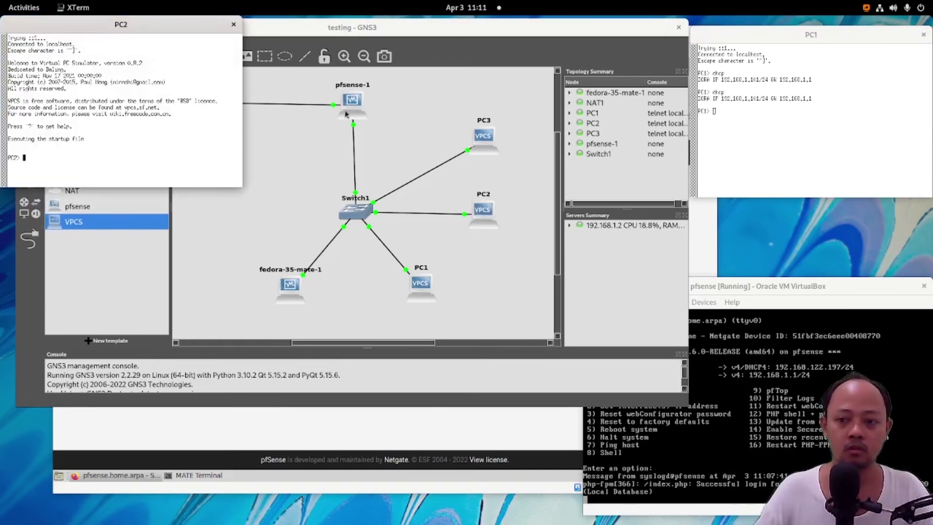
drag(174, 30, 863, 223)
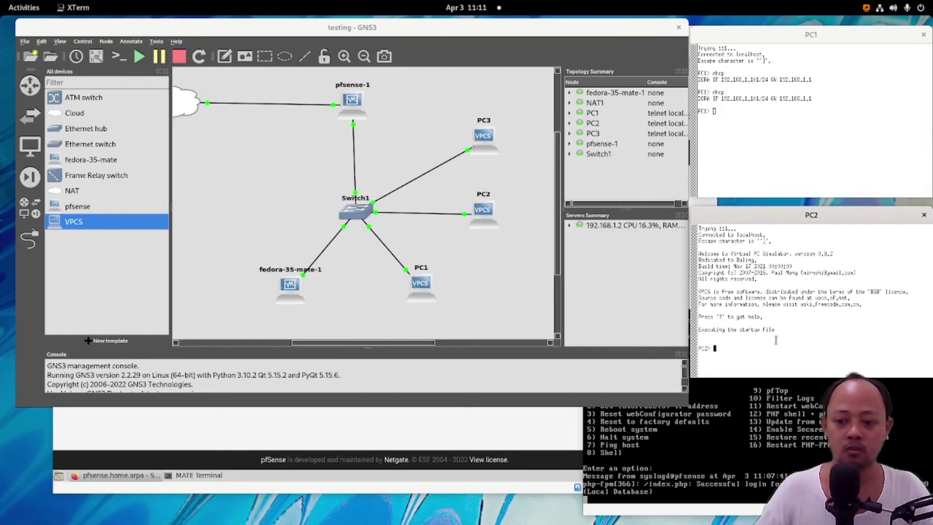
text(dhcp)
key(Return)
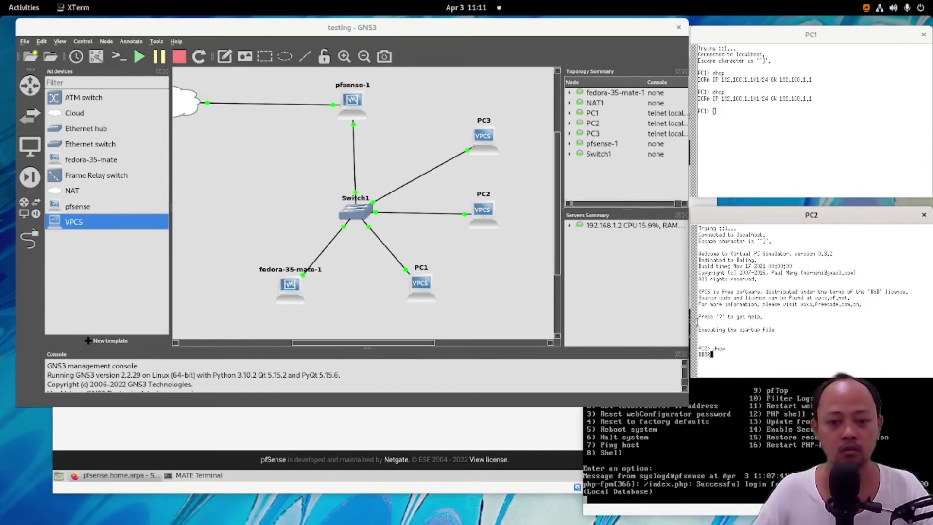
click(480, 137)
Open a PC3 console at the bottom right and run dhcp, leasing 192.168.1.103/24.
right_click(480, 137)
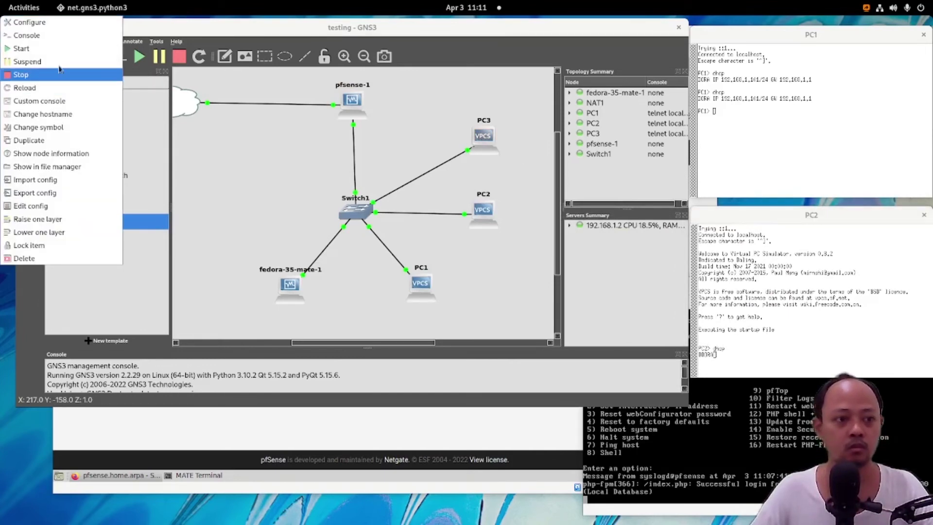
click(25, 34)
drag(140, 24, 584, 360)
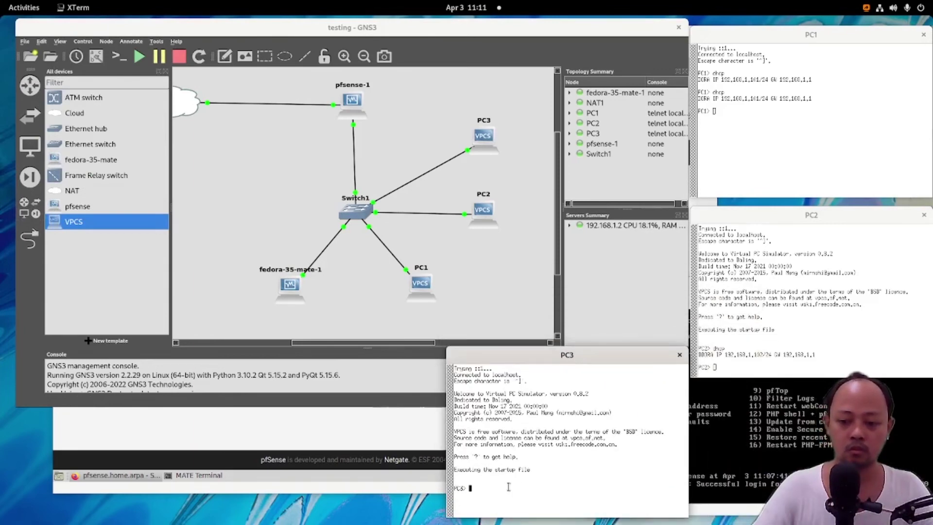
text(hc)
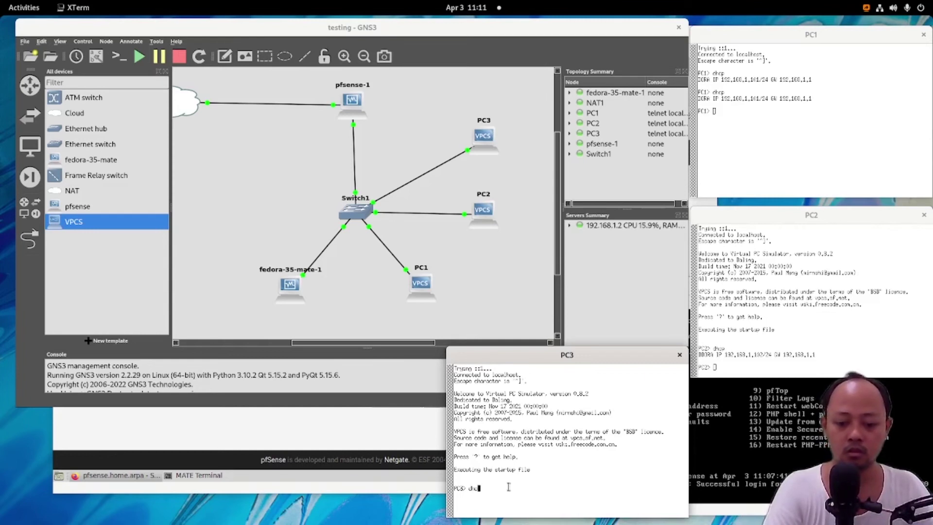
text(p)
key(Return)
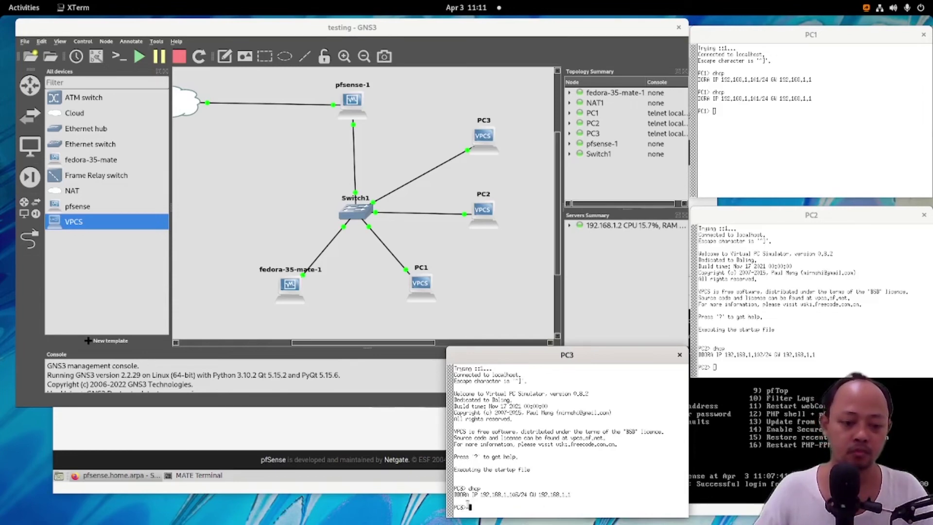
Reload pfSense's DHCP Leases page to see four leases, with PC2 and PC3 online.
click(367, 439)
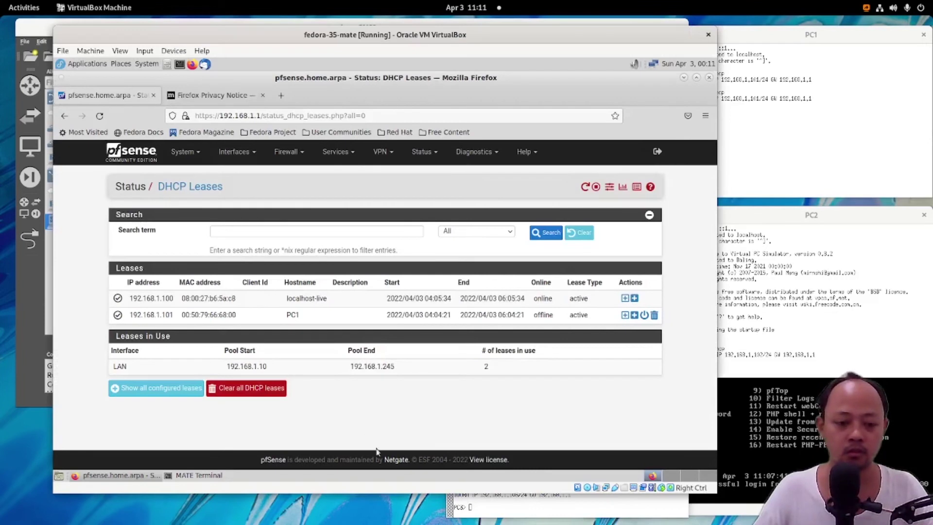
key(F5)
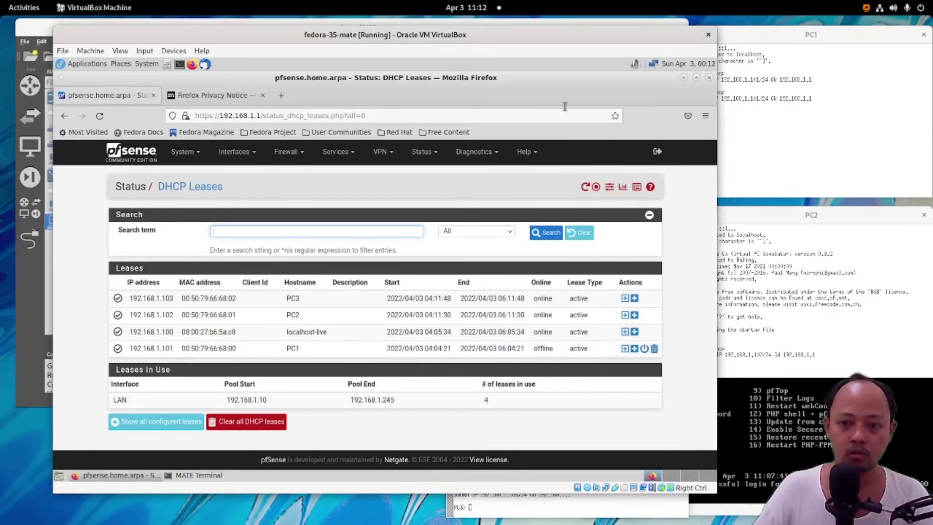
drag(483, 35, 440, 27)
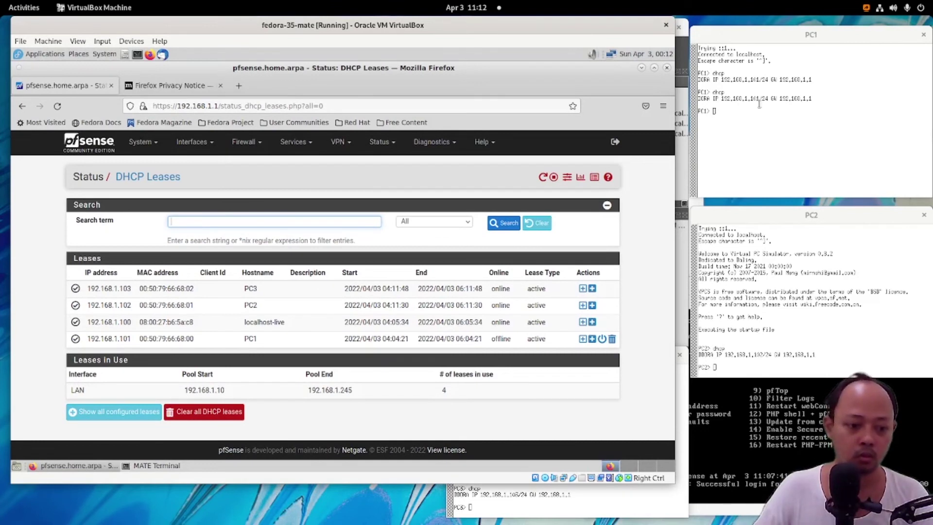
double_click(264, 340)
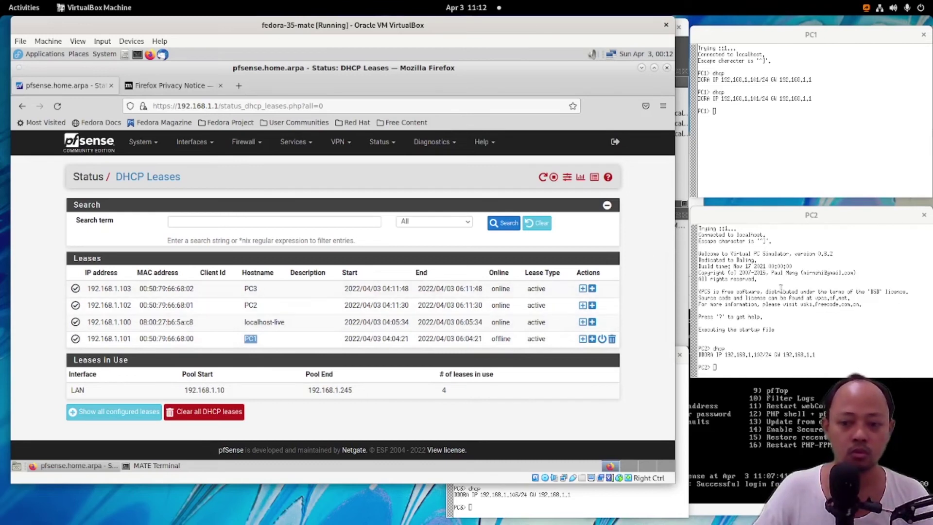
click(799, 278)
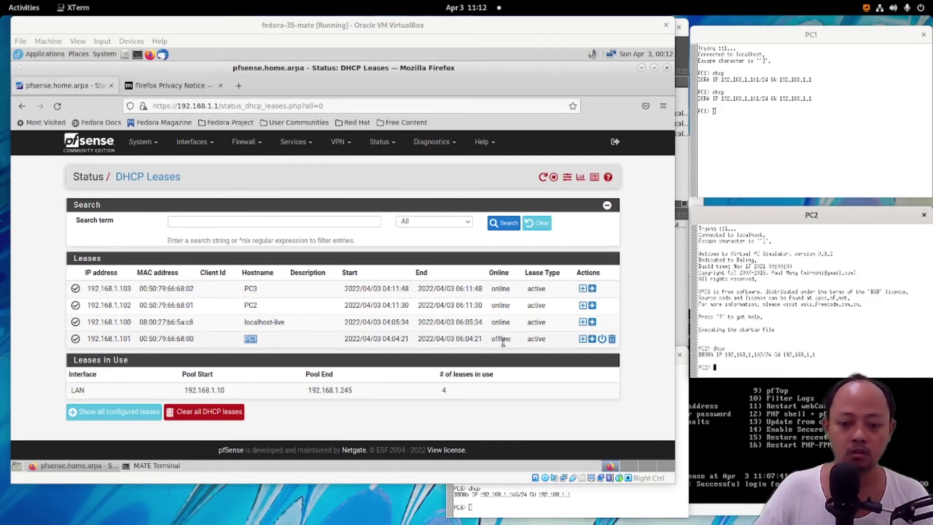
Ping google.com from PC1 and stop it after two replies.
click(730, 152)
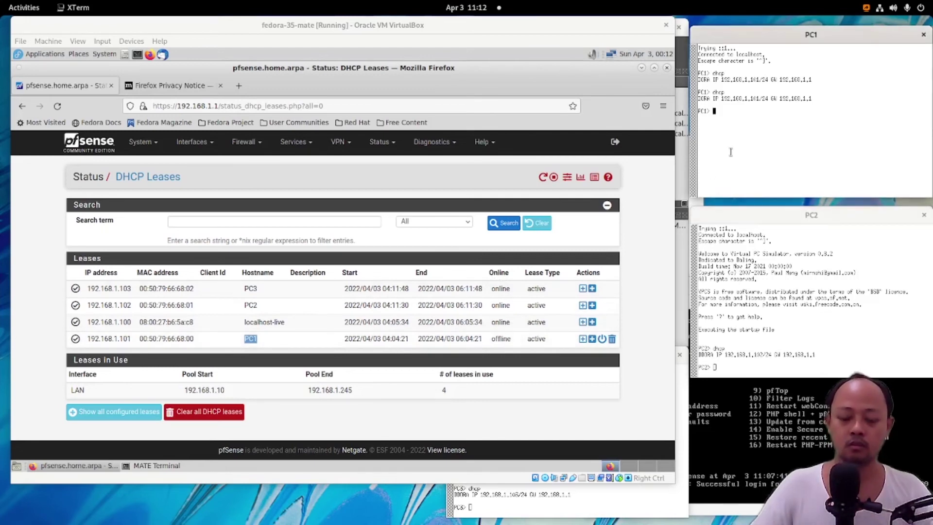
text(ping google.com)
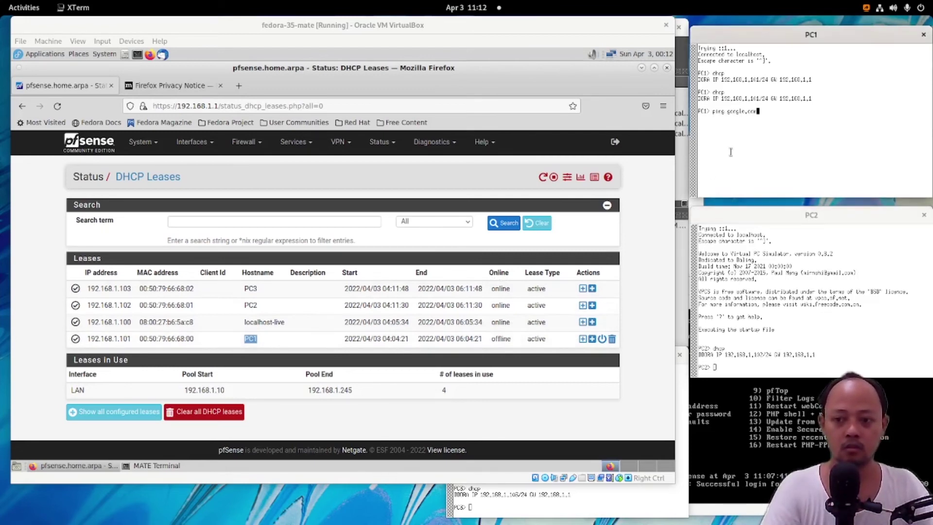
key(Return)
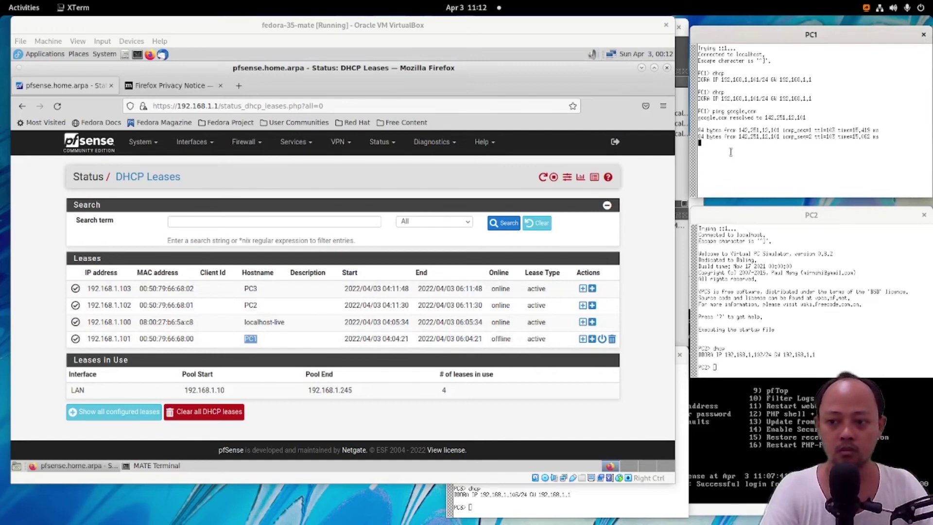
key(ctrl+c)
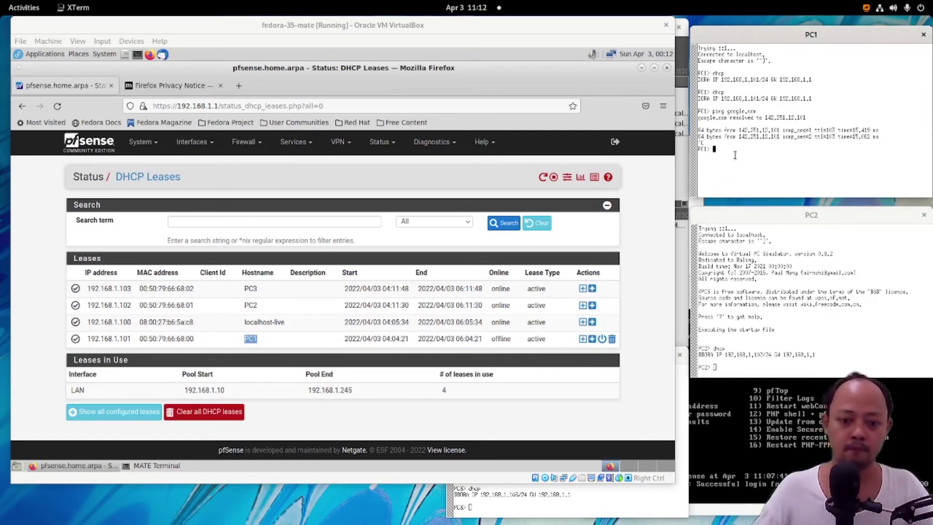
Try the clear and clean commands on PC1, then list the VPCS commands with help.
text(clear)
key(Return)
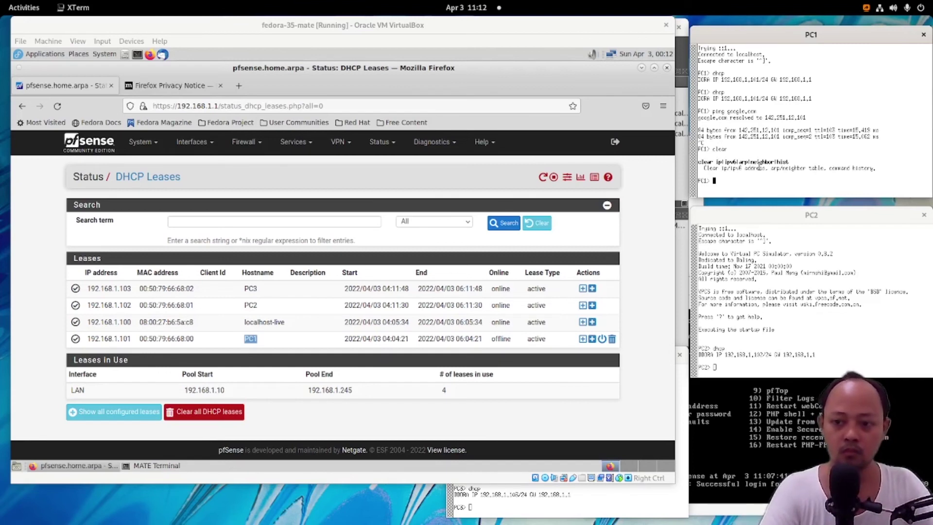
text(clean)
key(Return)
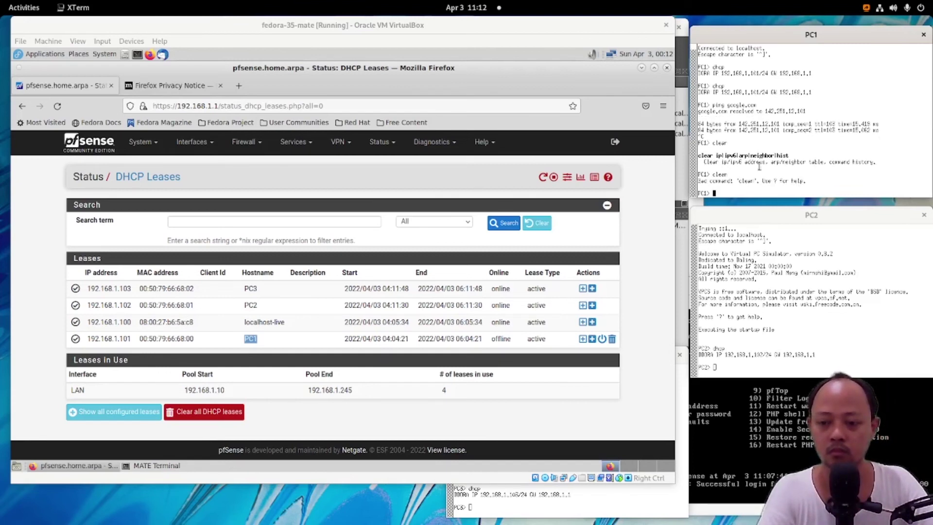
text(help)
key(Return)
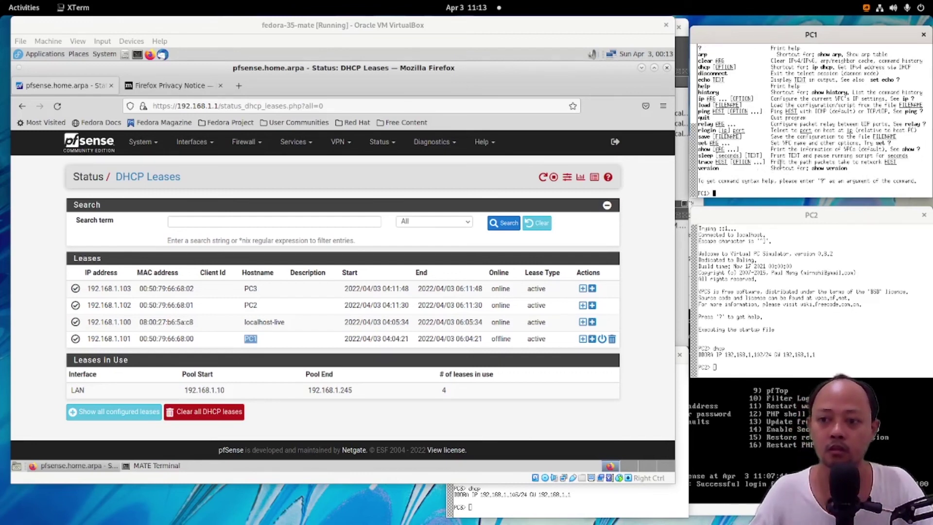
scroll(797, 149, up, 1)
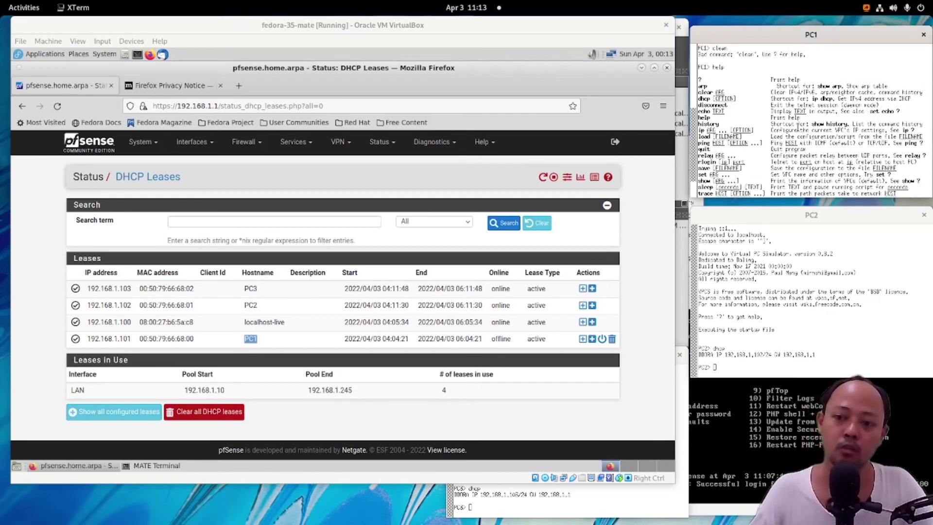
scroll(796, 127, down, 1)
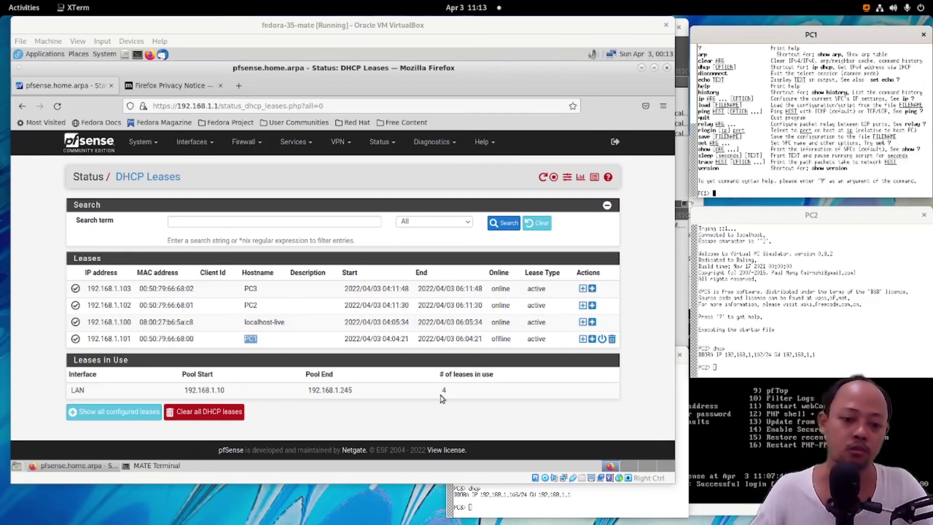
click(637, 339)
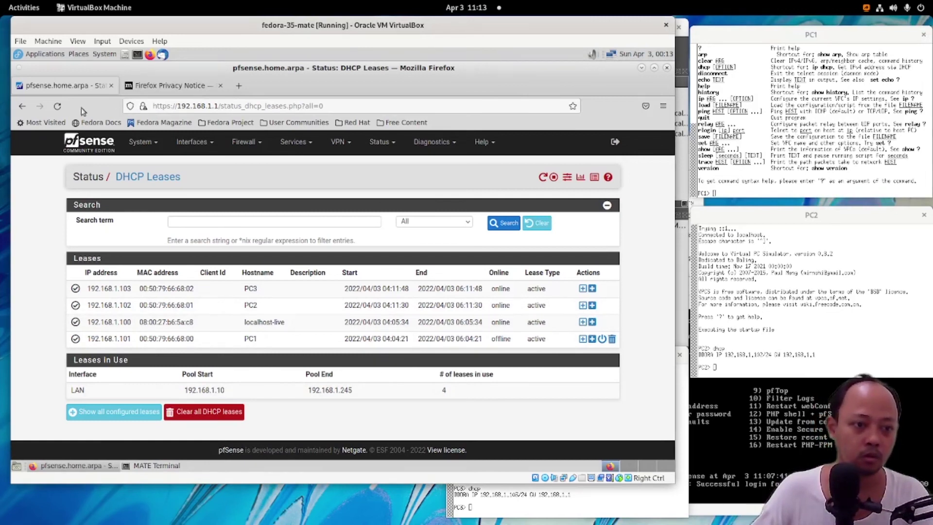
Refresh the pfSense DHCP Leases page so PC1 shows online, then return to the GNS3 topology.
click(57, 105)
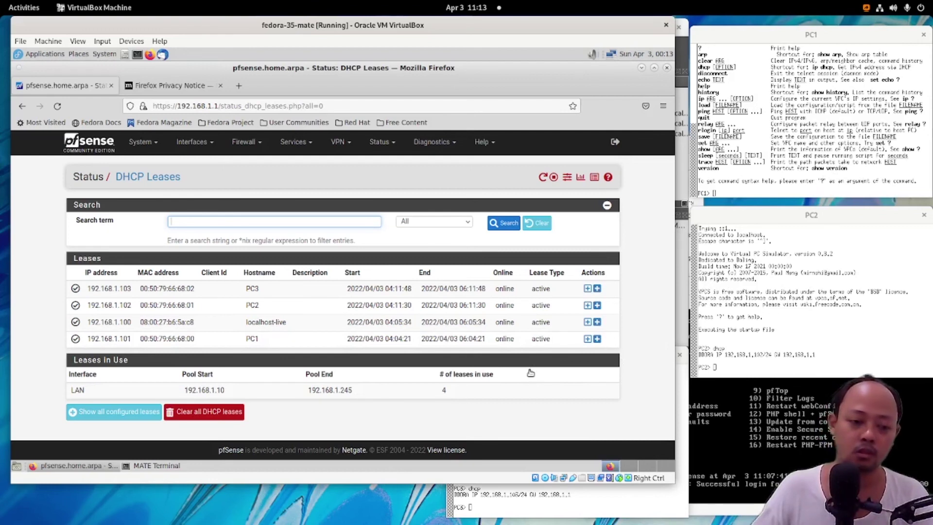
click(629, 324)
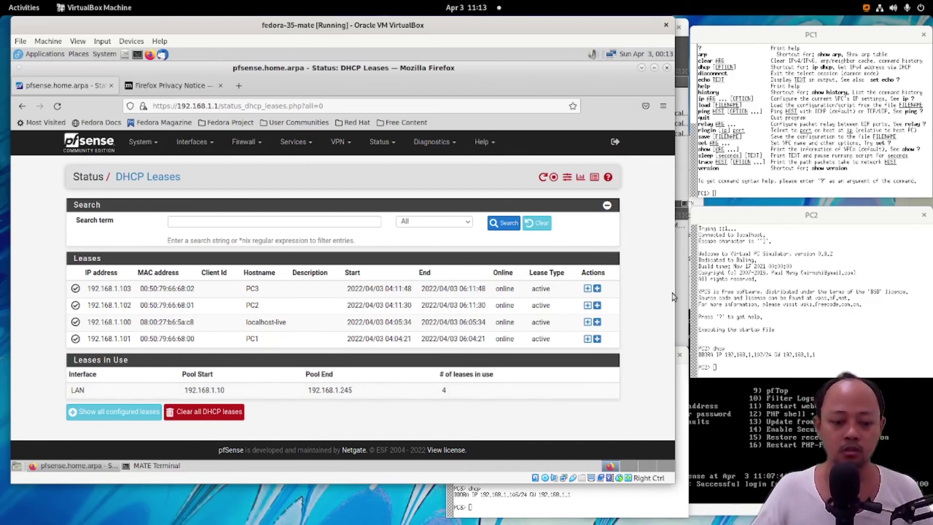
click(681, 252)
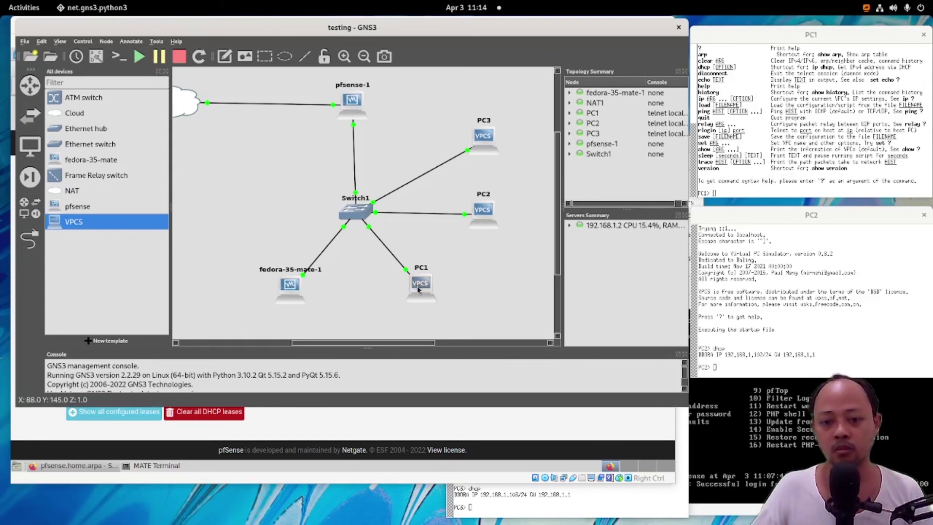
click(819, 308)
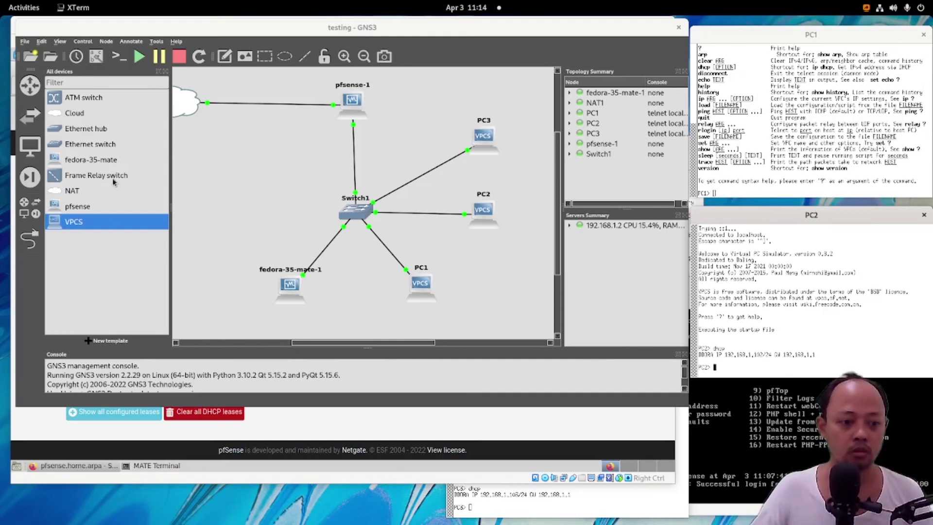
click(97, 162)
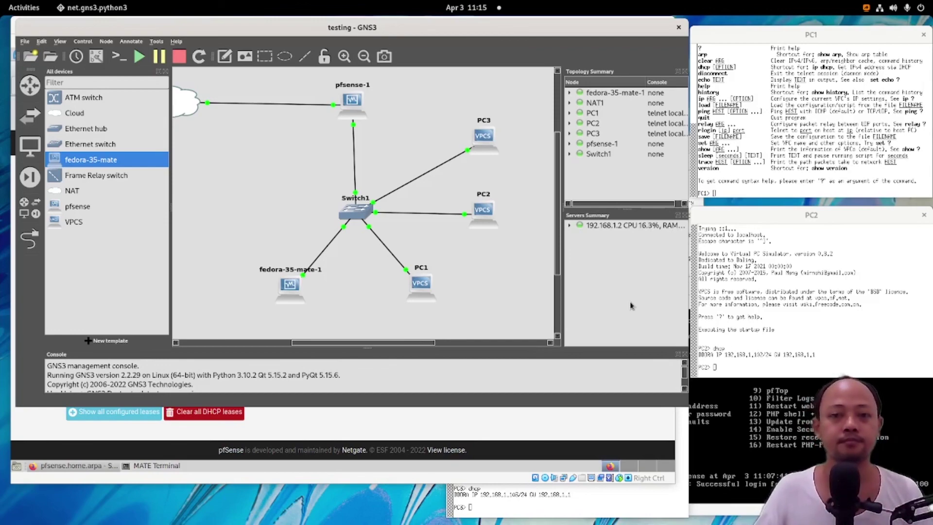
key(super)
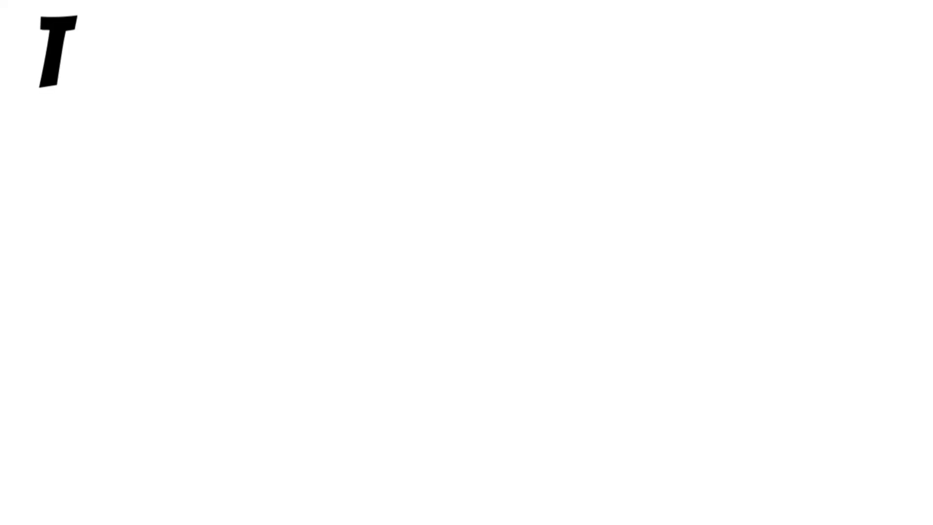